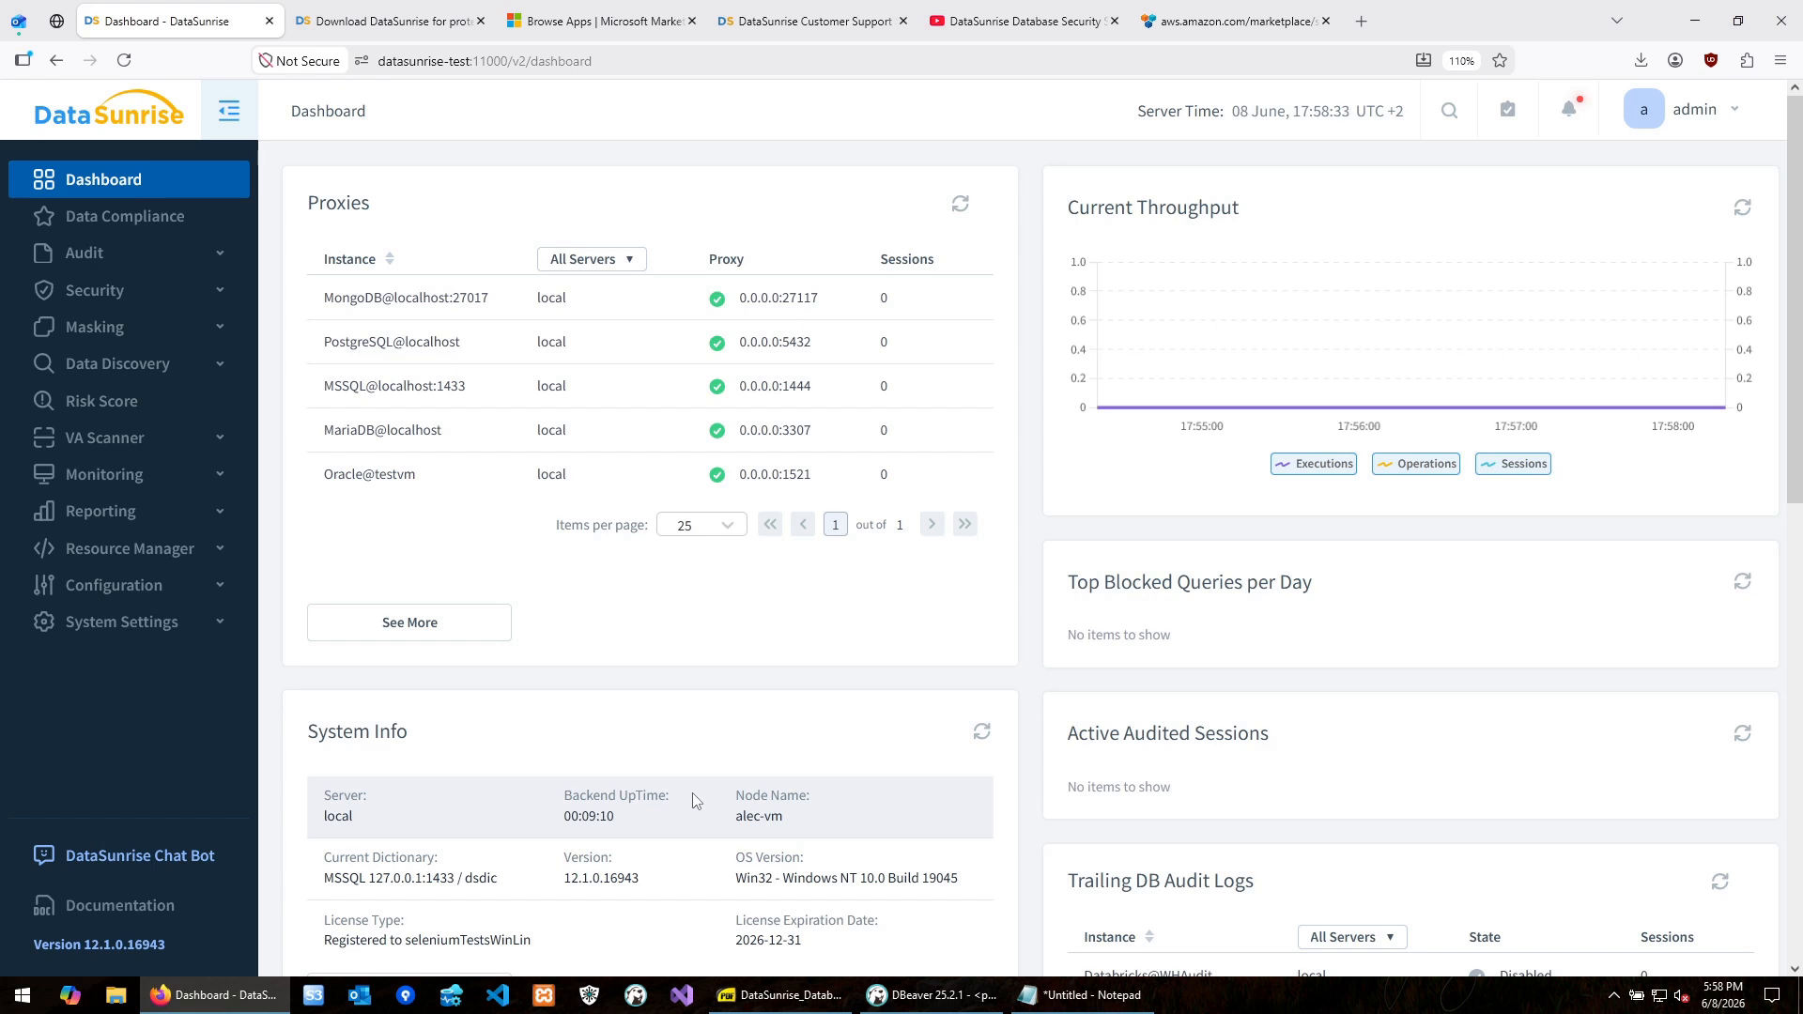
- Open the Audit Storage page of the system settings and look through its connection, partition and audit cleaning options
left_click(122, 621)
scroll(145, 673, "down", 3)
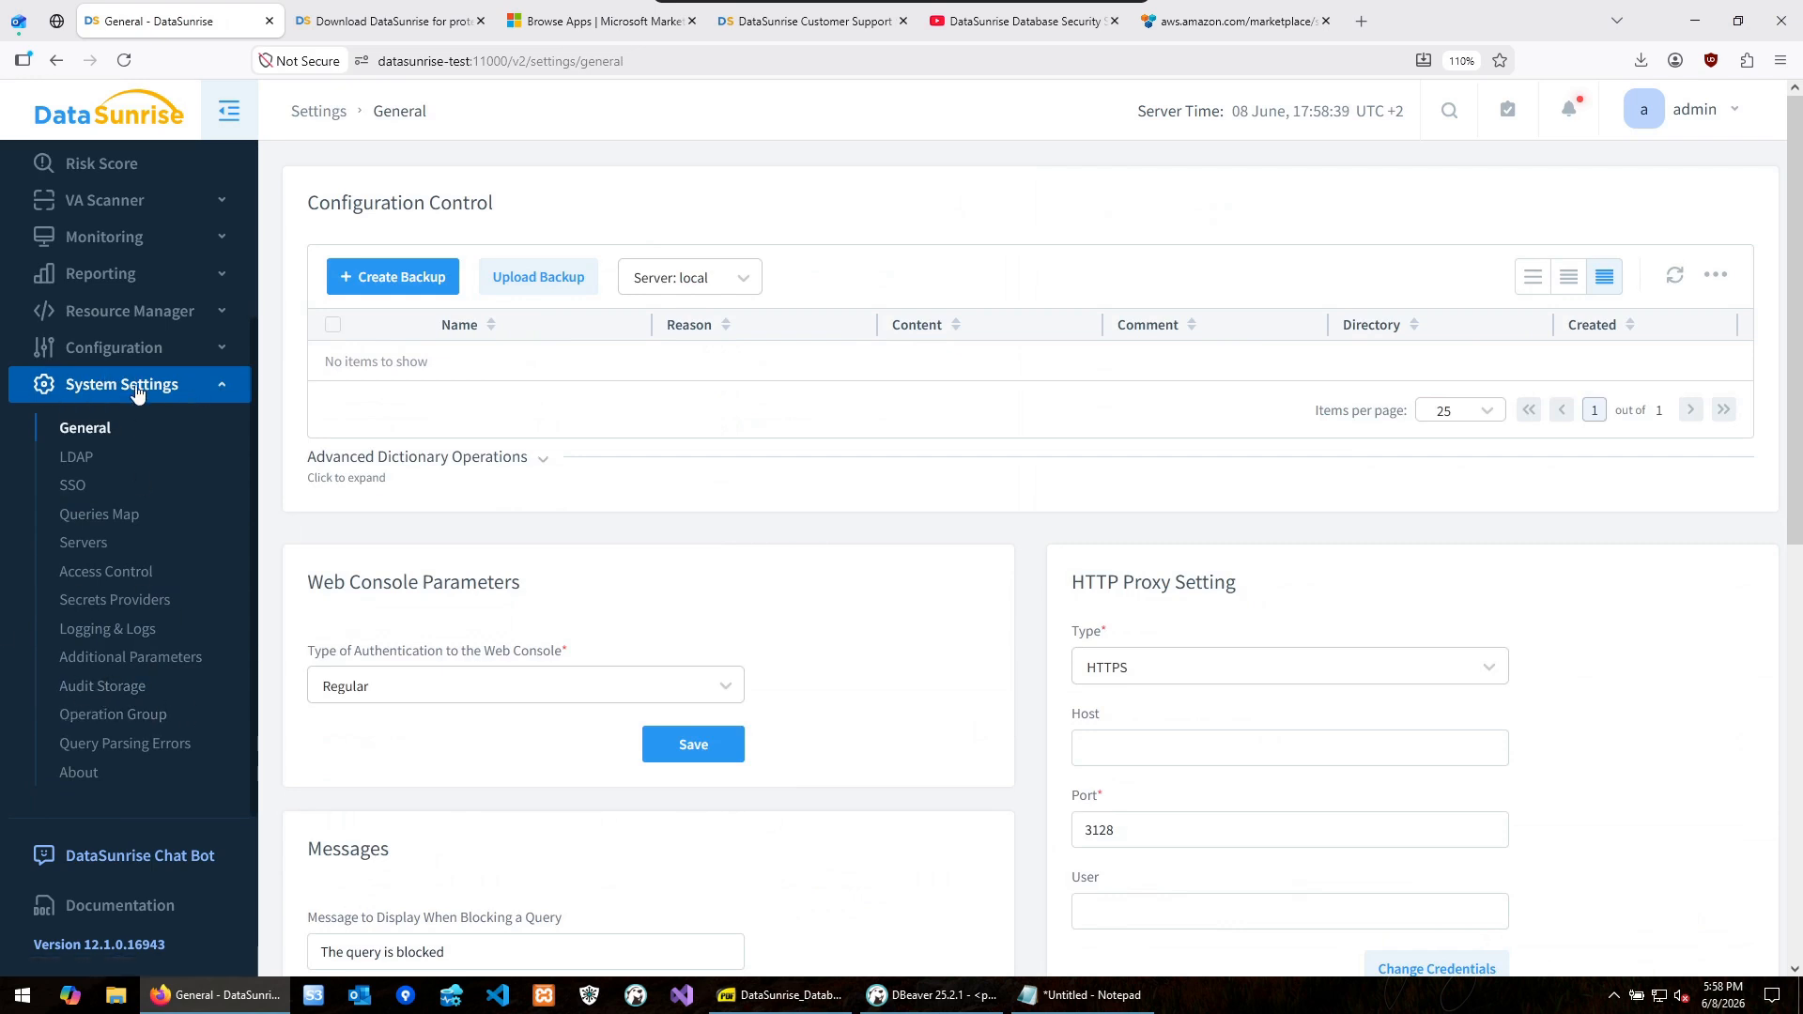
left_click(94, 694)
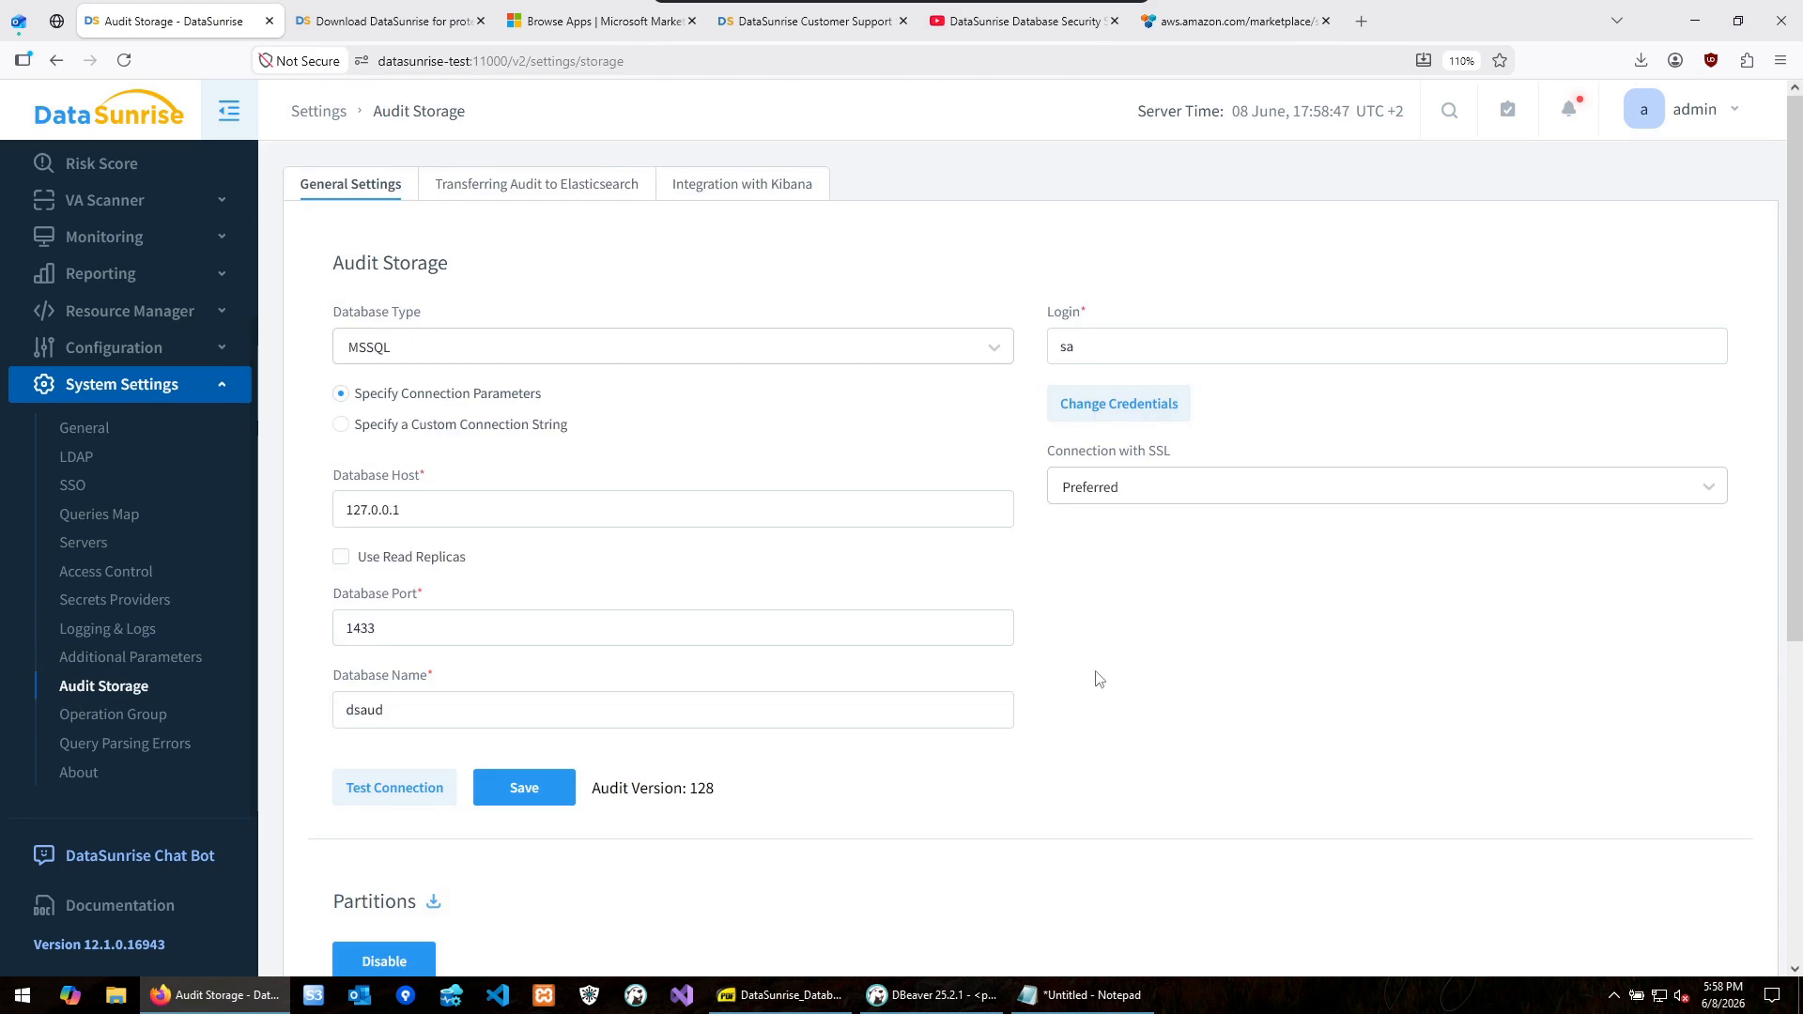
scroll(1101, 678, "down", 2)
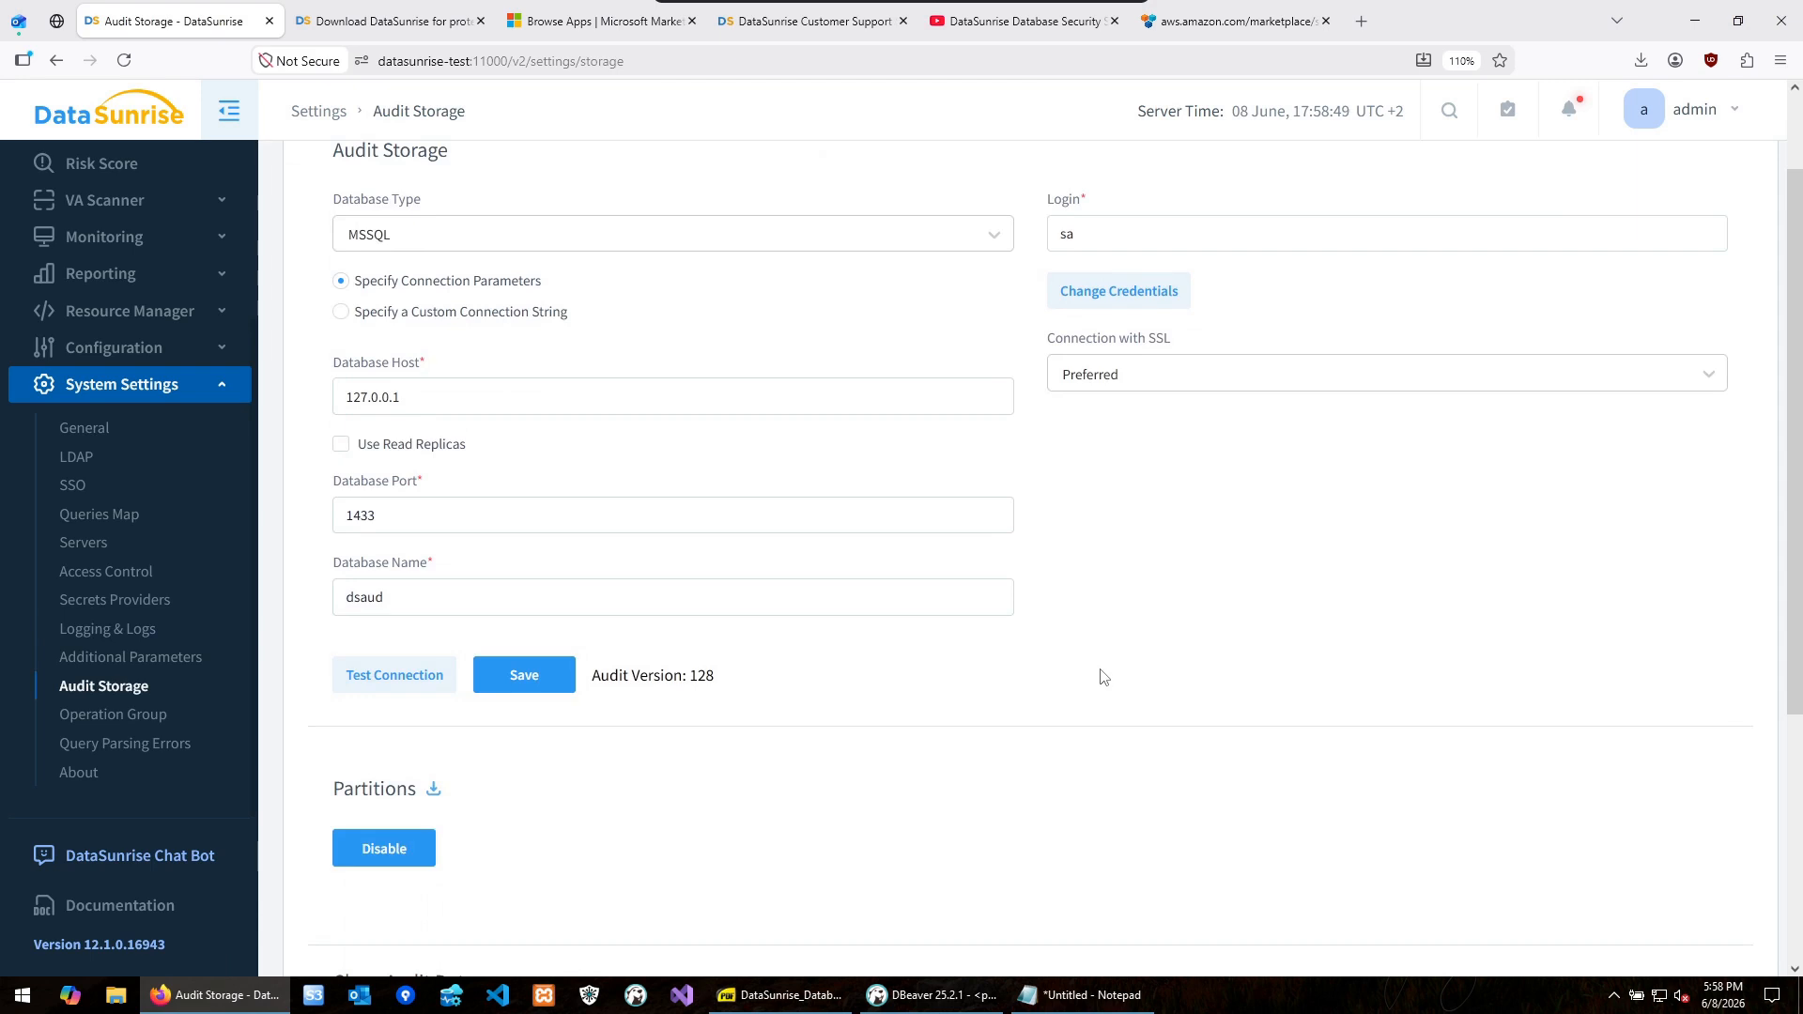
scroll(1104, 677, "down", 2)
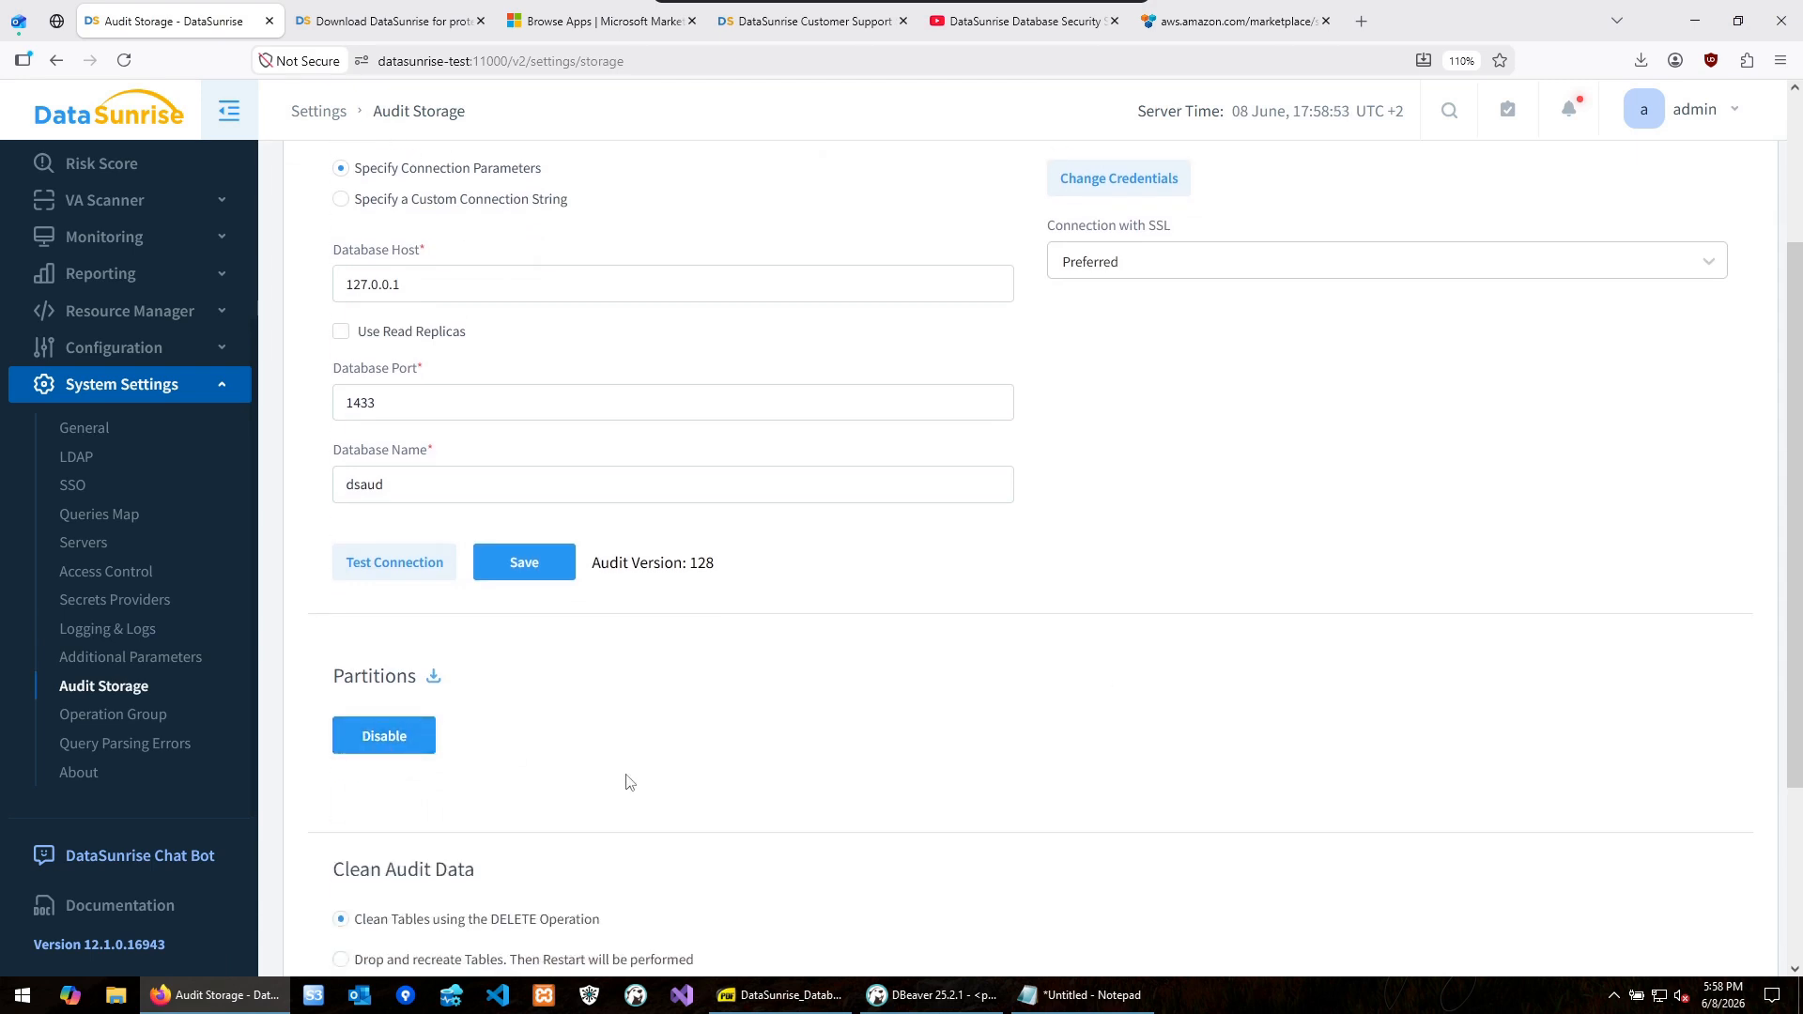
scroll(939, 648, "up", 4)
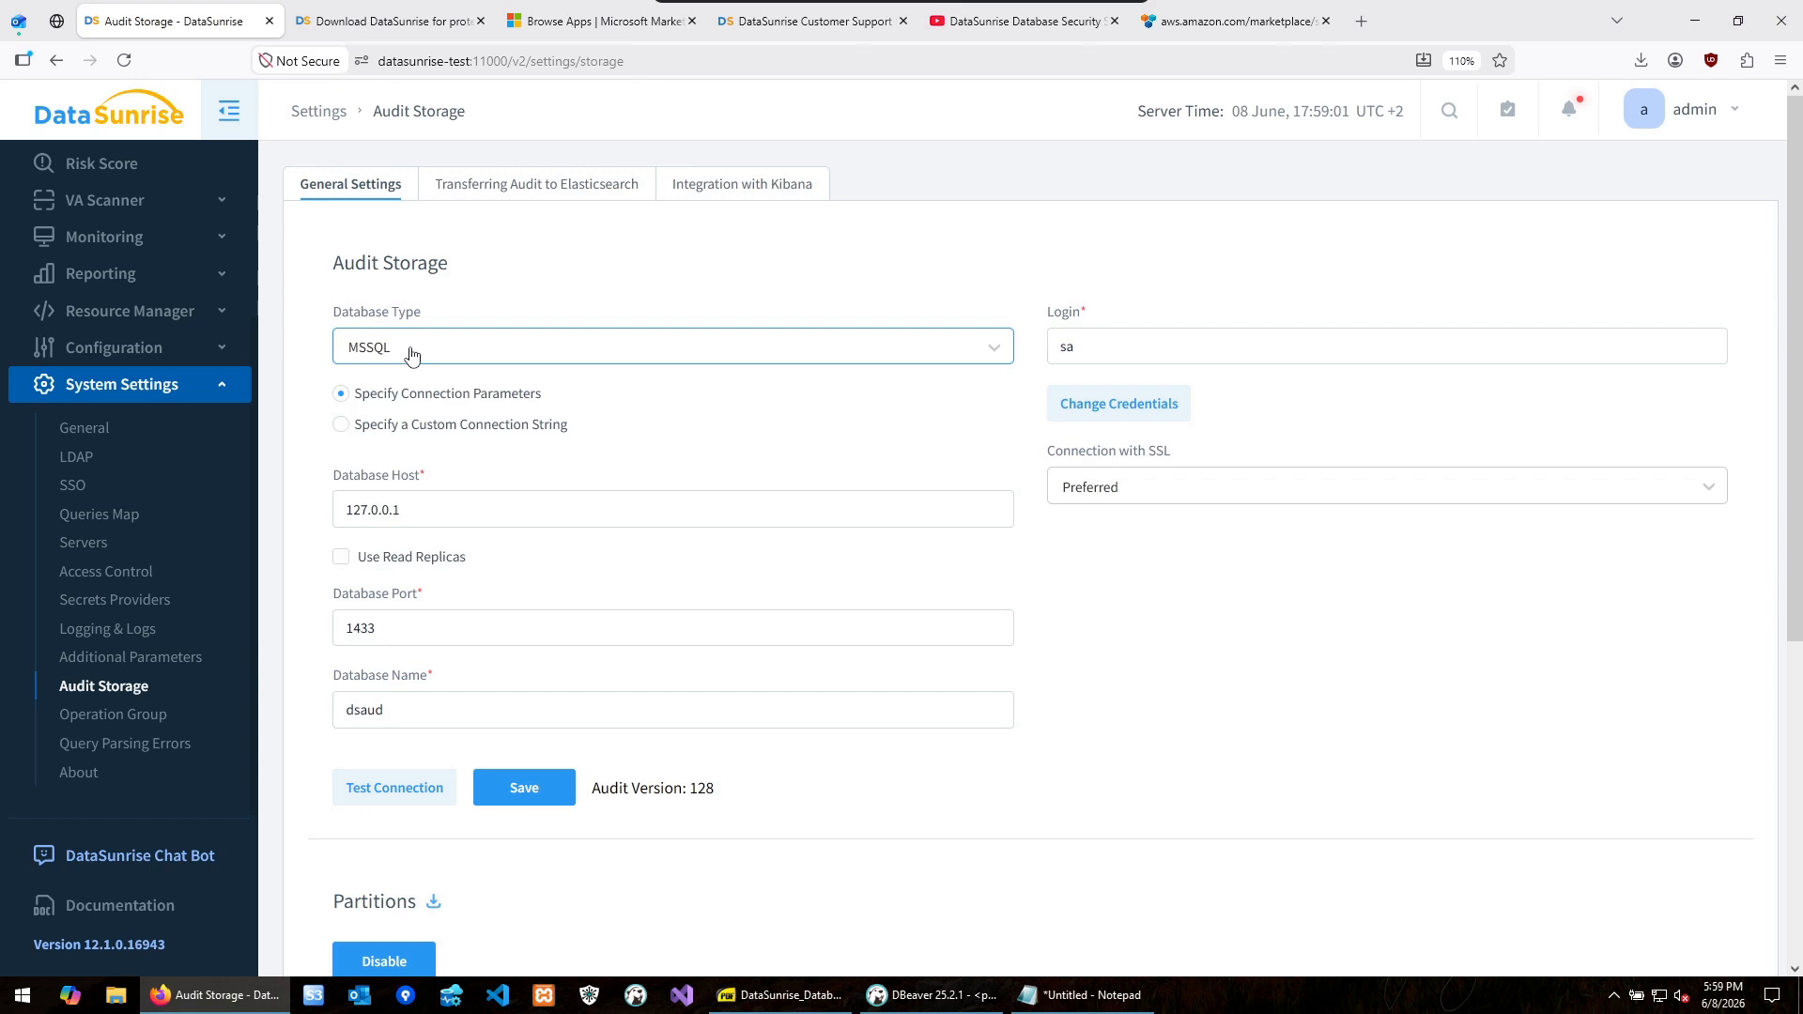
- Configure audit storage as PostgreSQL at 127.0.0.1, port 5444, database dsaud, login postgres, and enter the database password
left_click(416, 351)
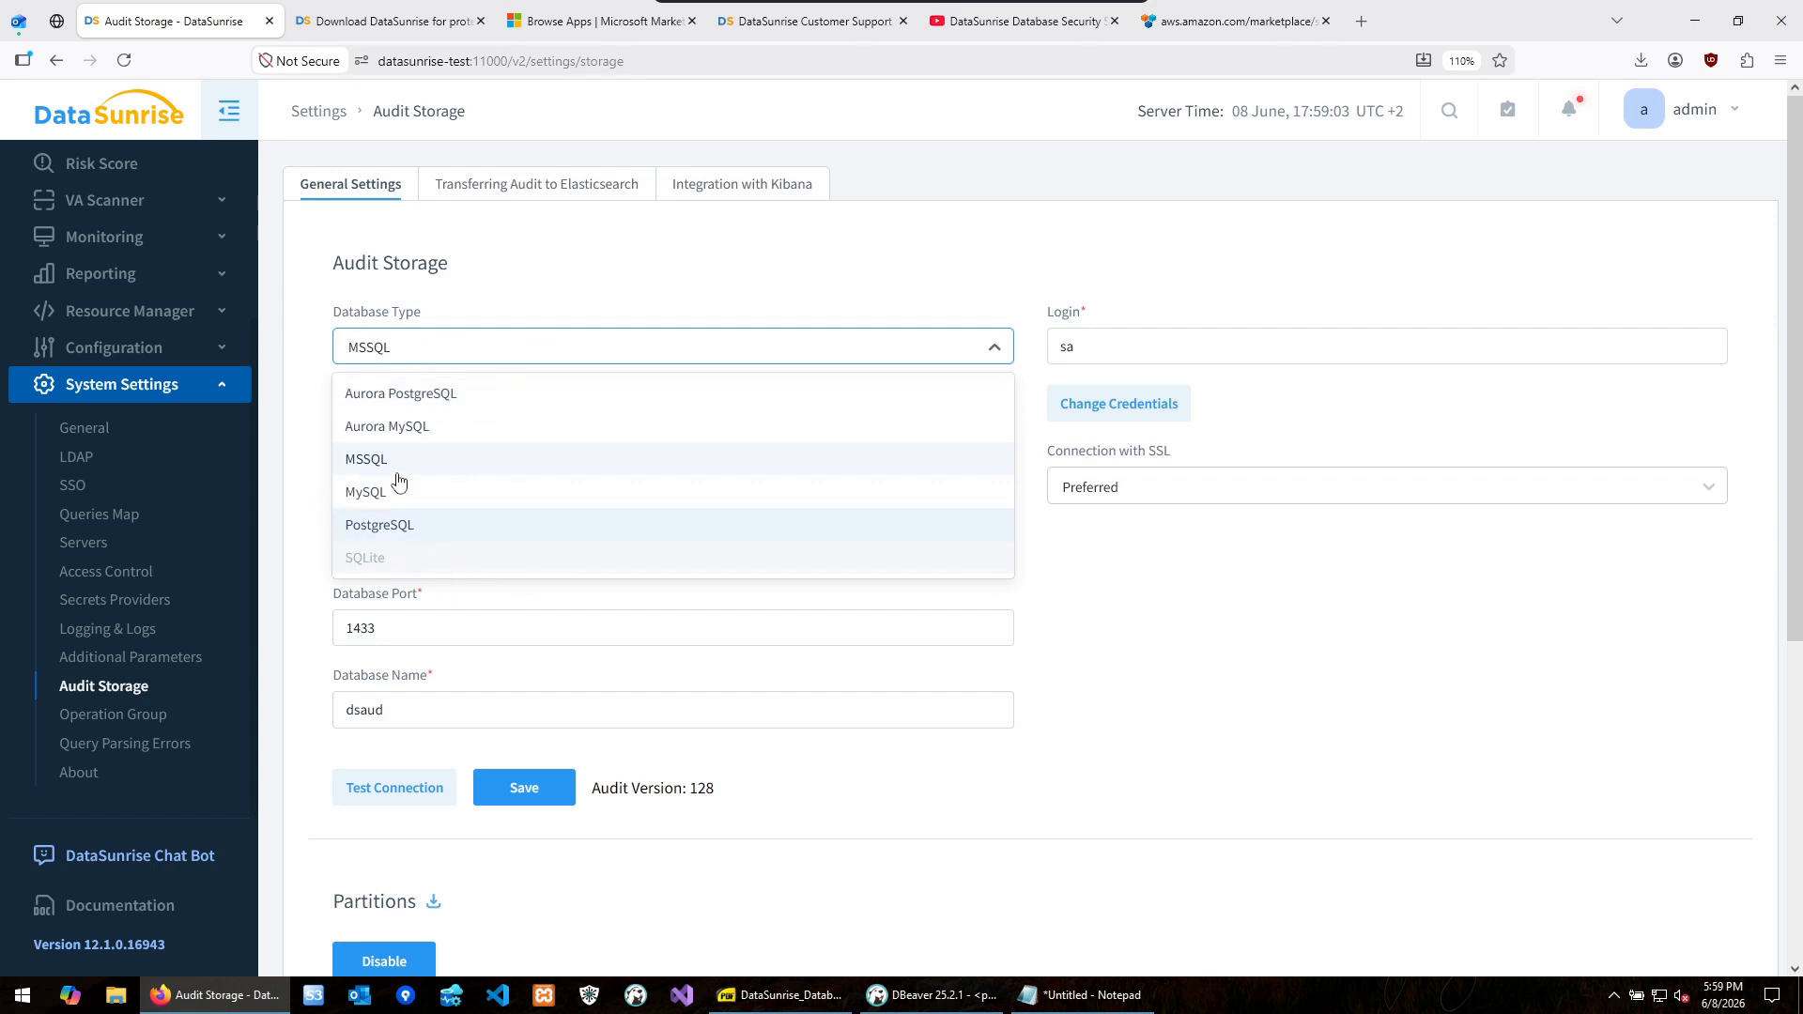
left_click(405, 535)
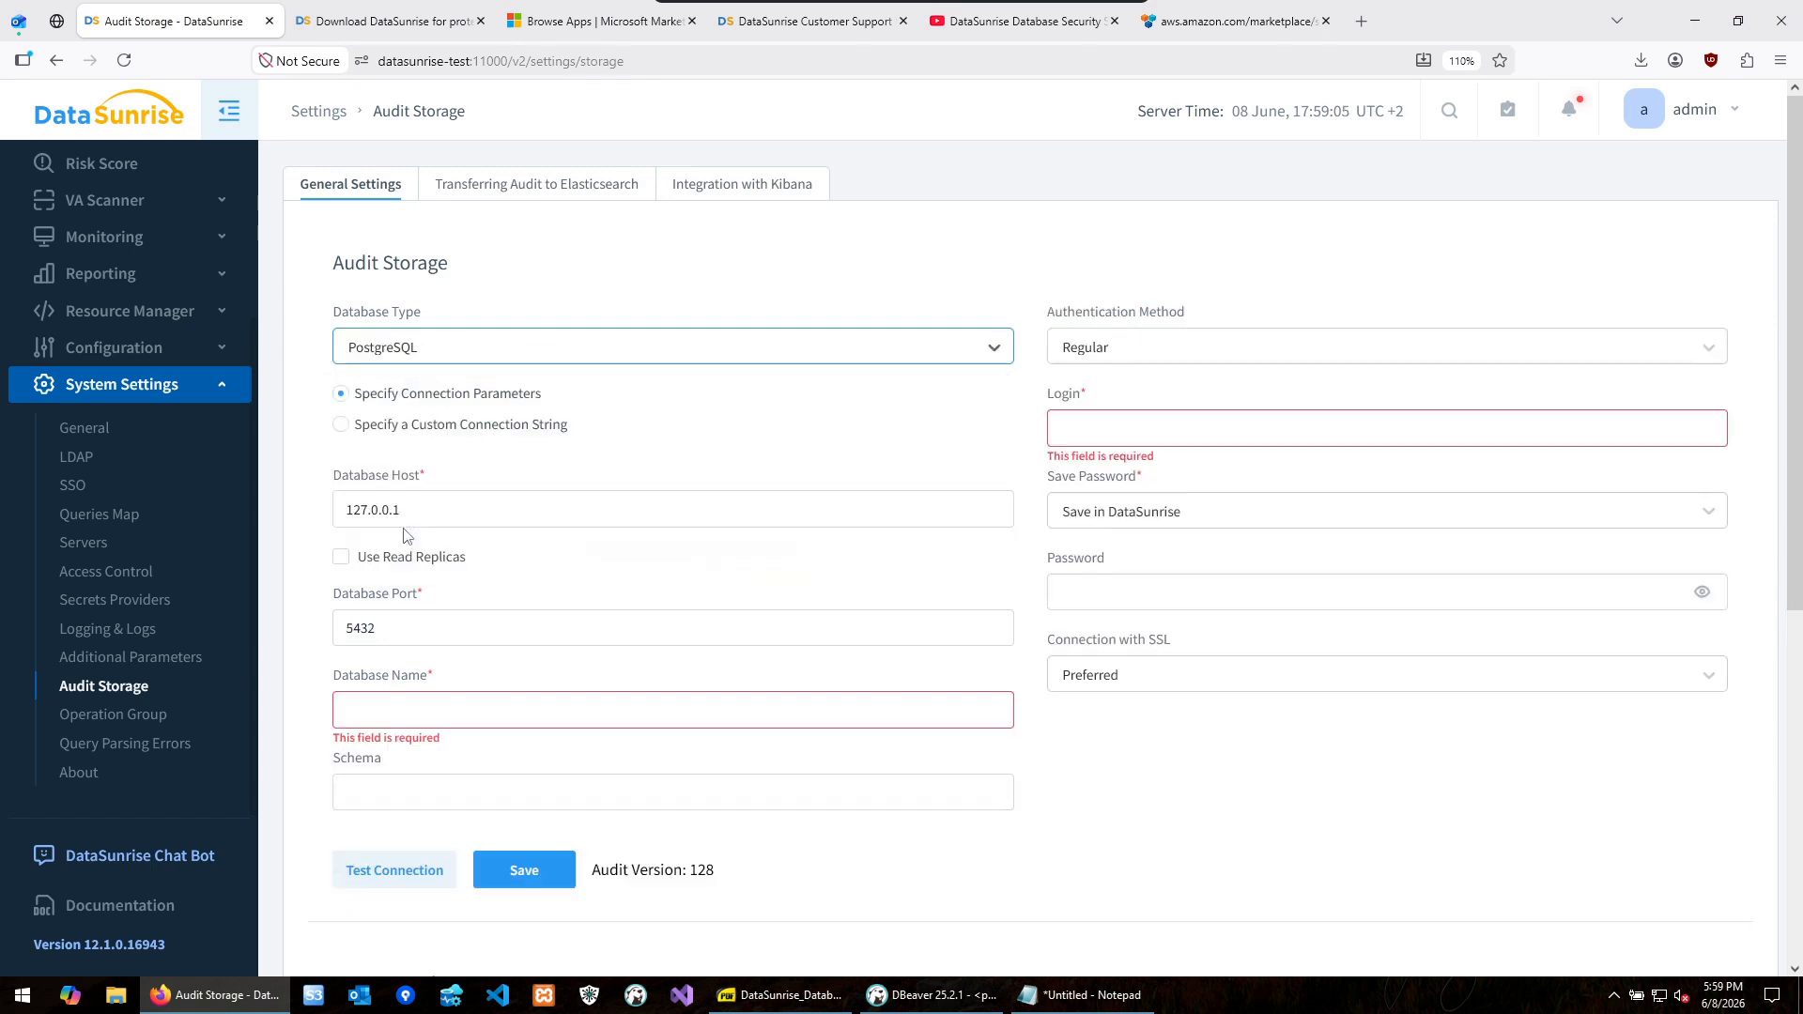
left_click(429, 510)
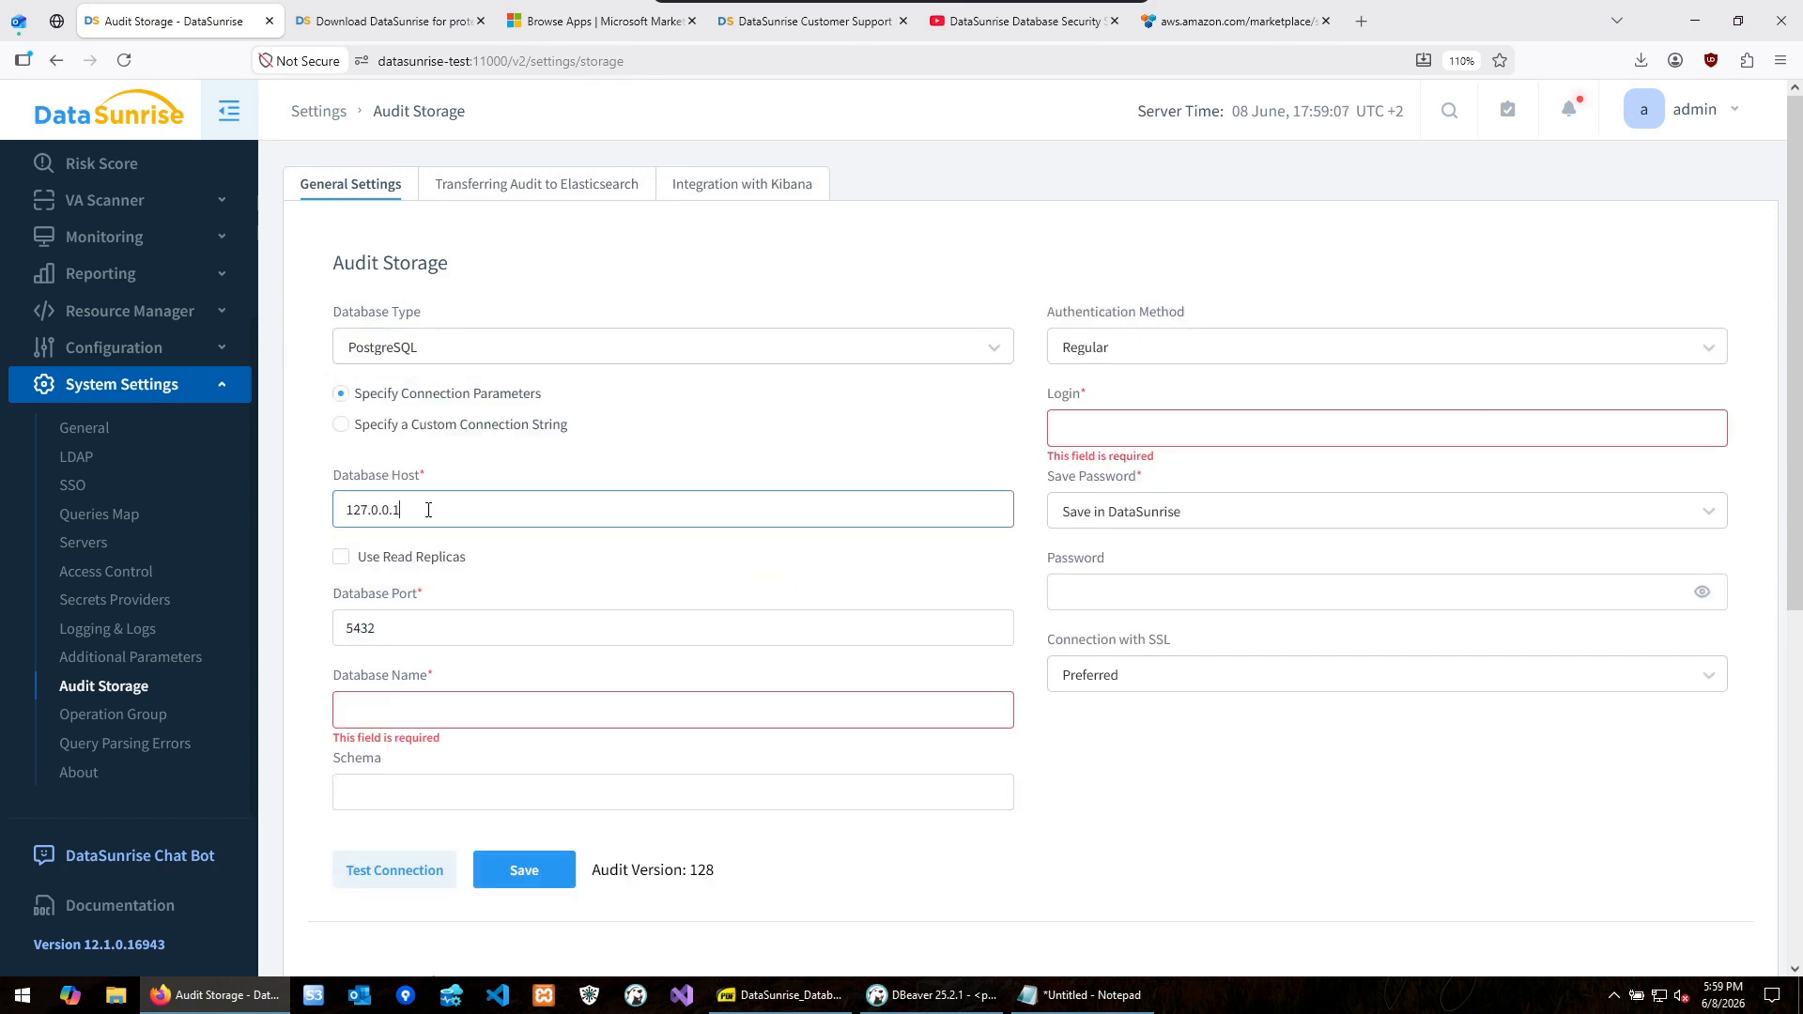
left_click_drag(428, 510, 275, 505)
left_click(1119, 430)
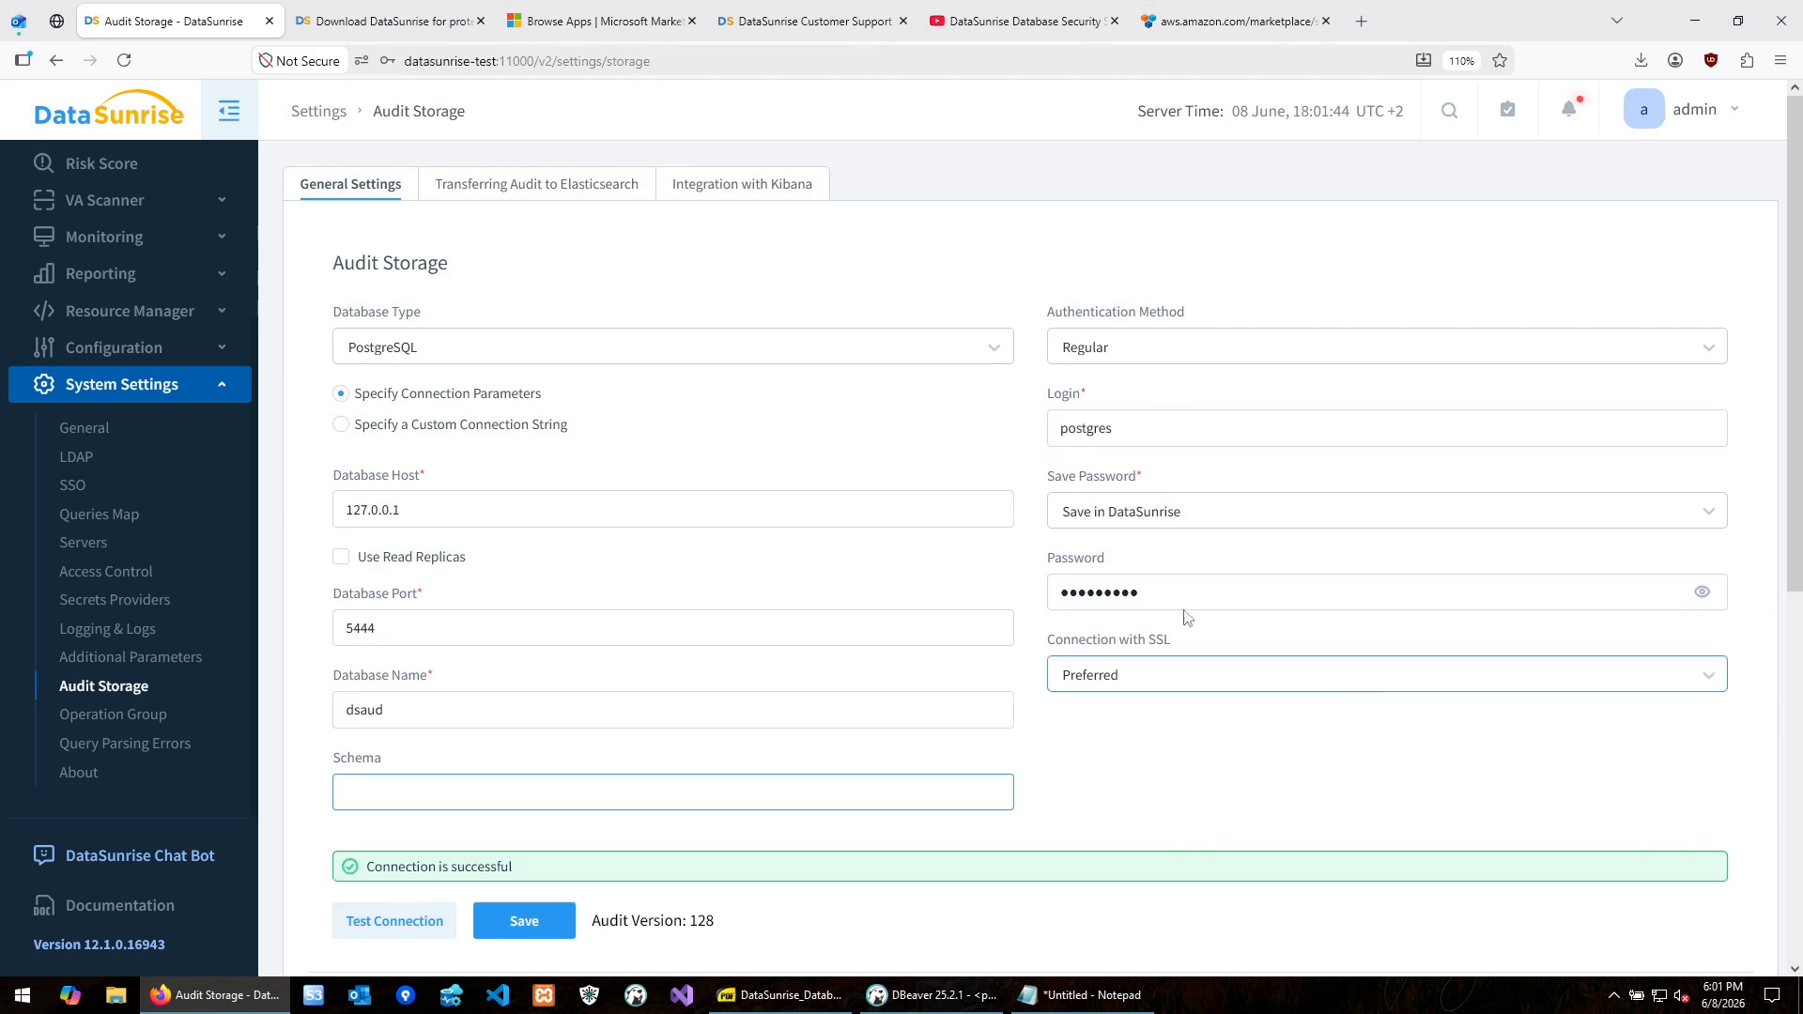
- Review the audit storage port, schema and host fields and the available password-saving options
left_click(394, 628)
double_click(393, 628)
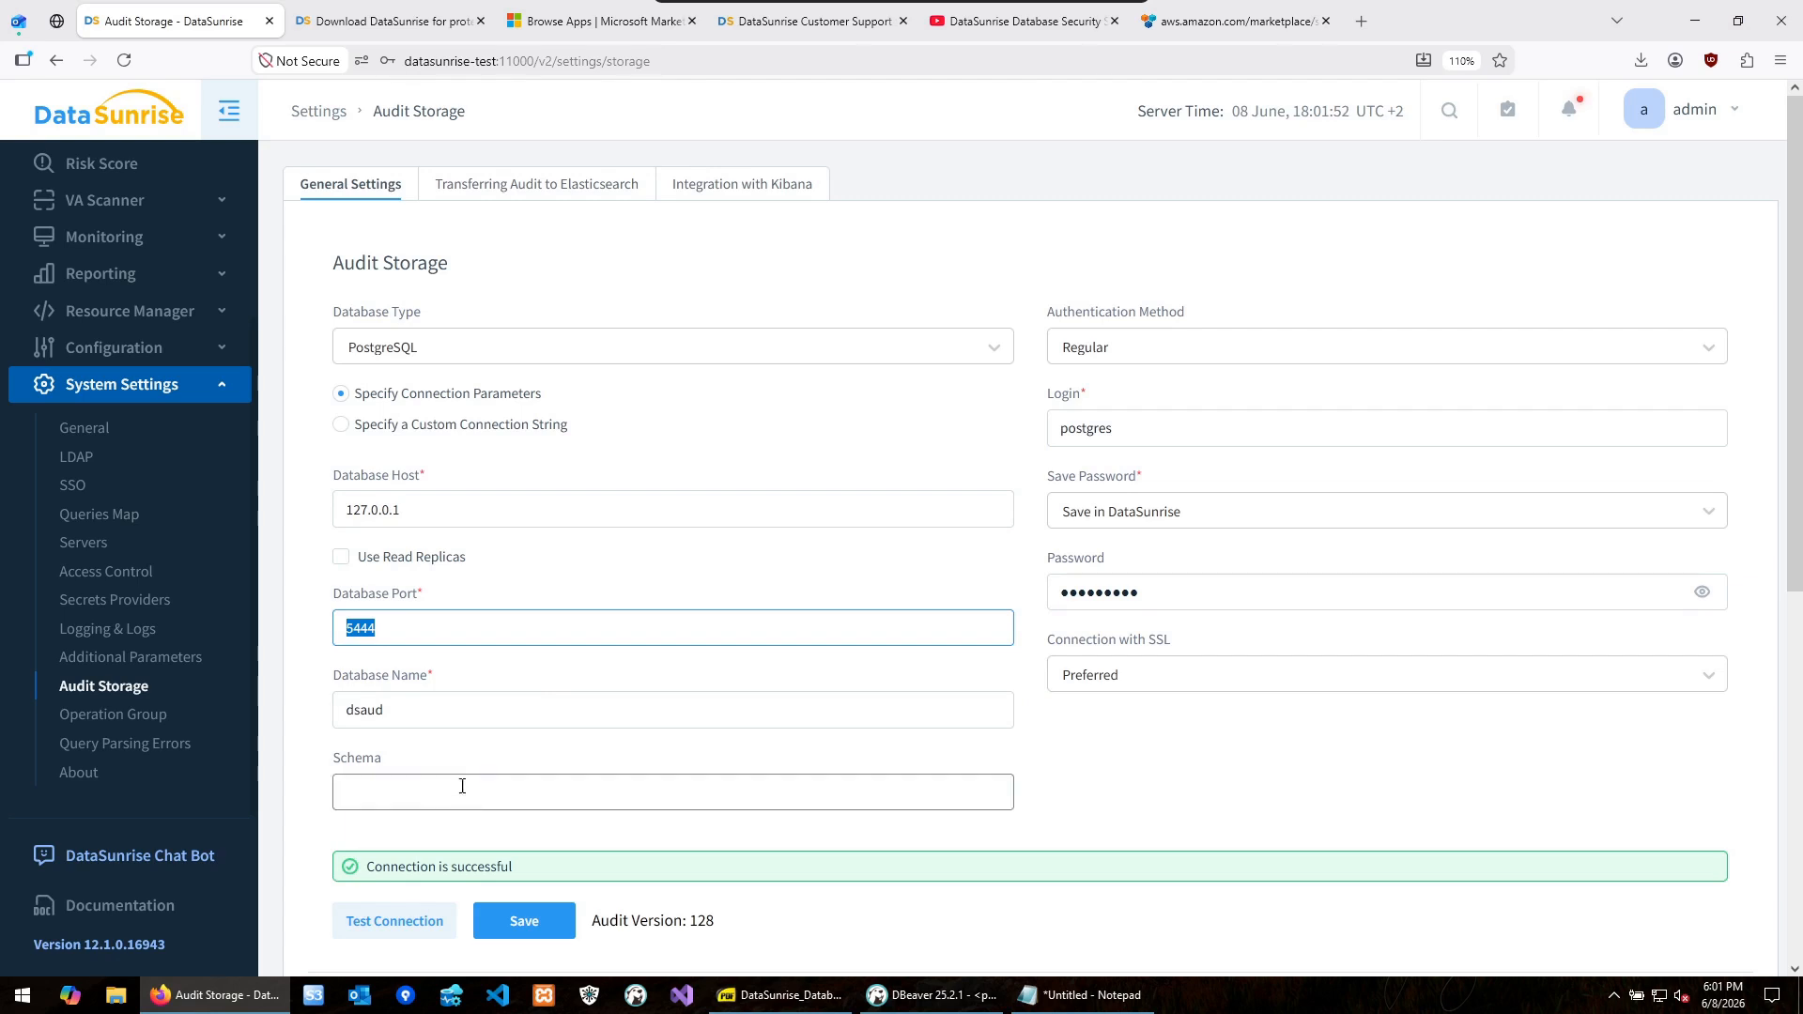
left_click(414, 791)
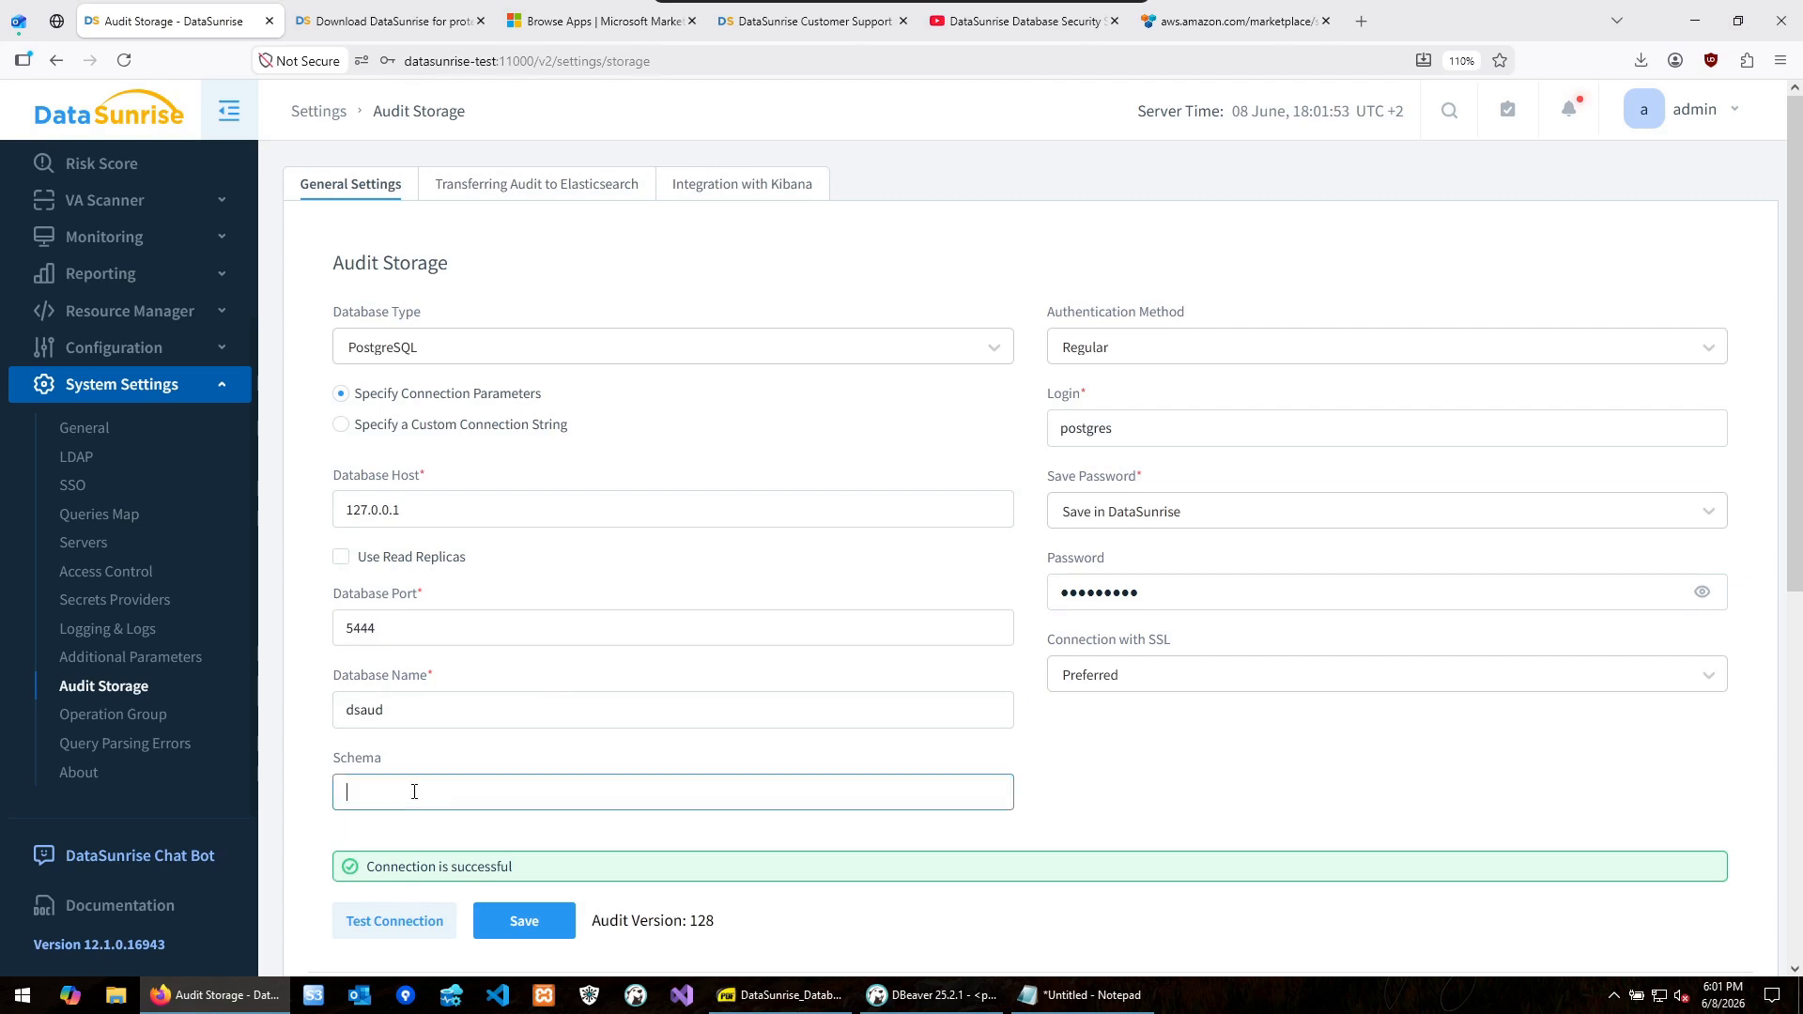
double_click(442, 508)
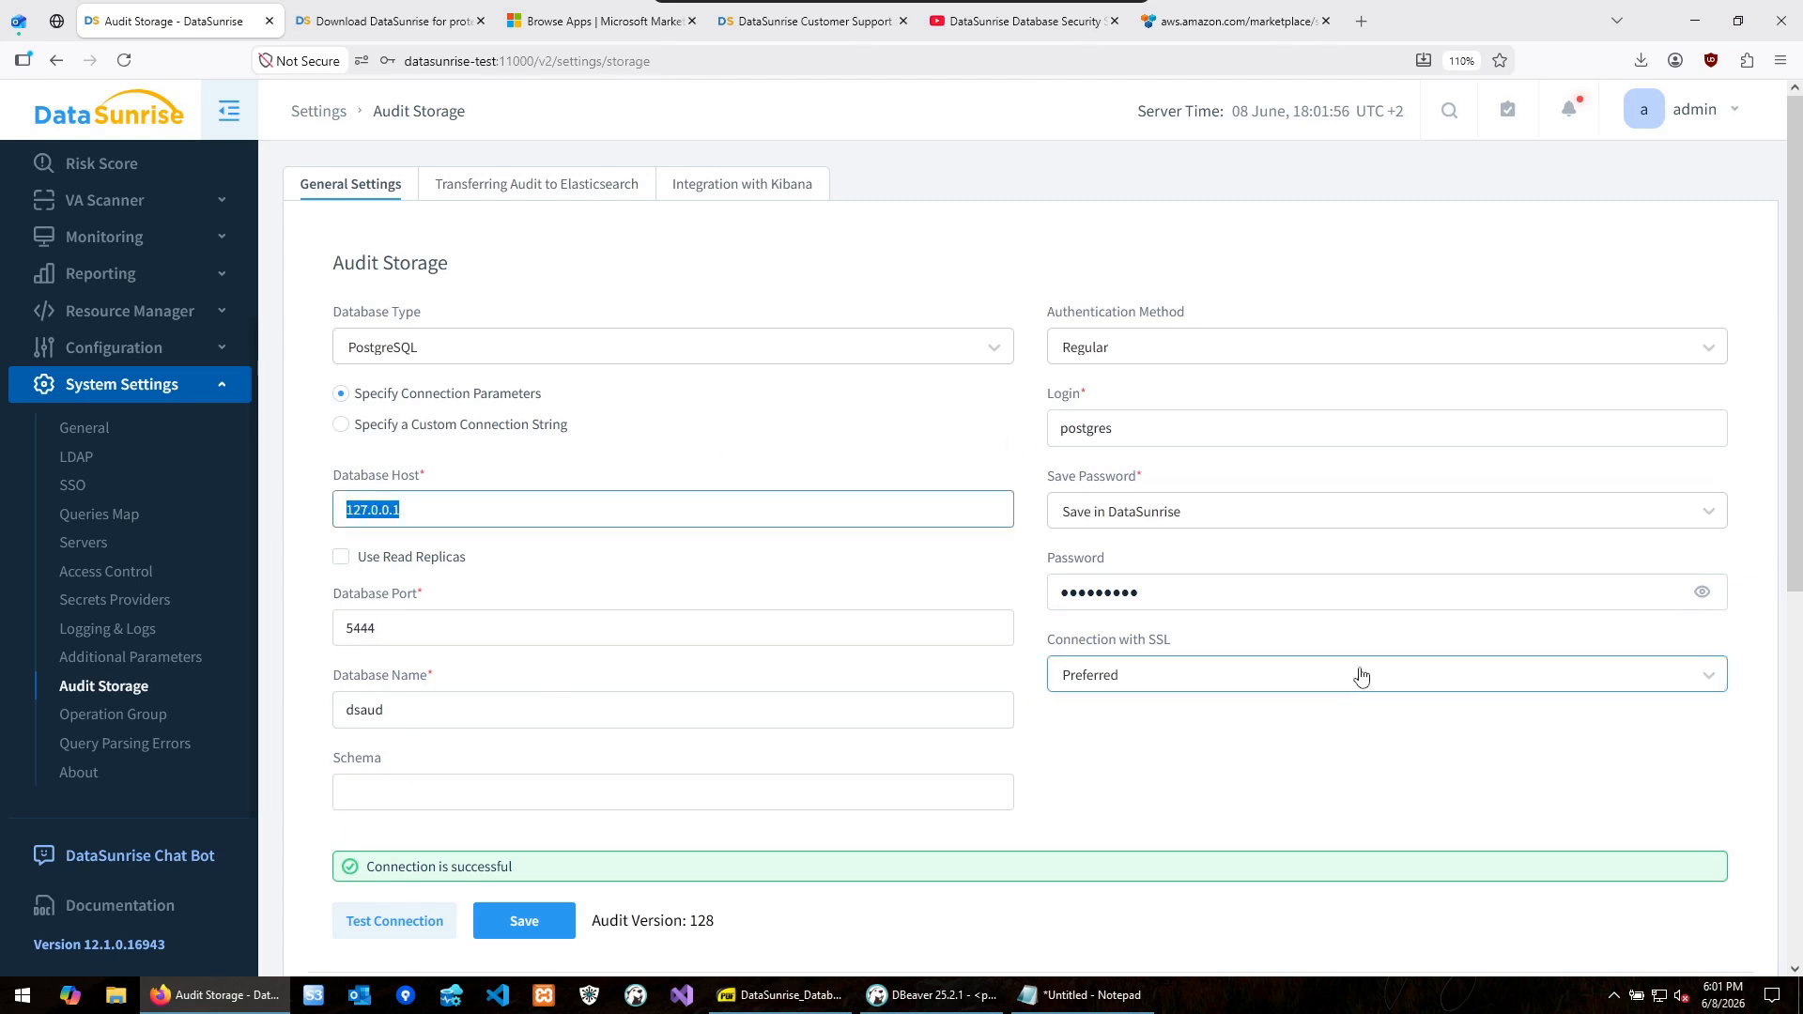
left_click(1161, 512)
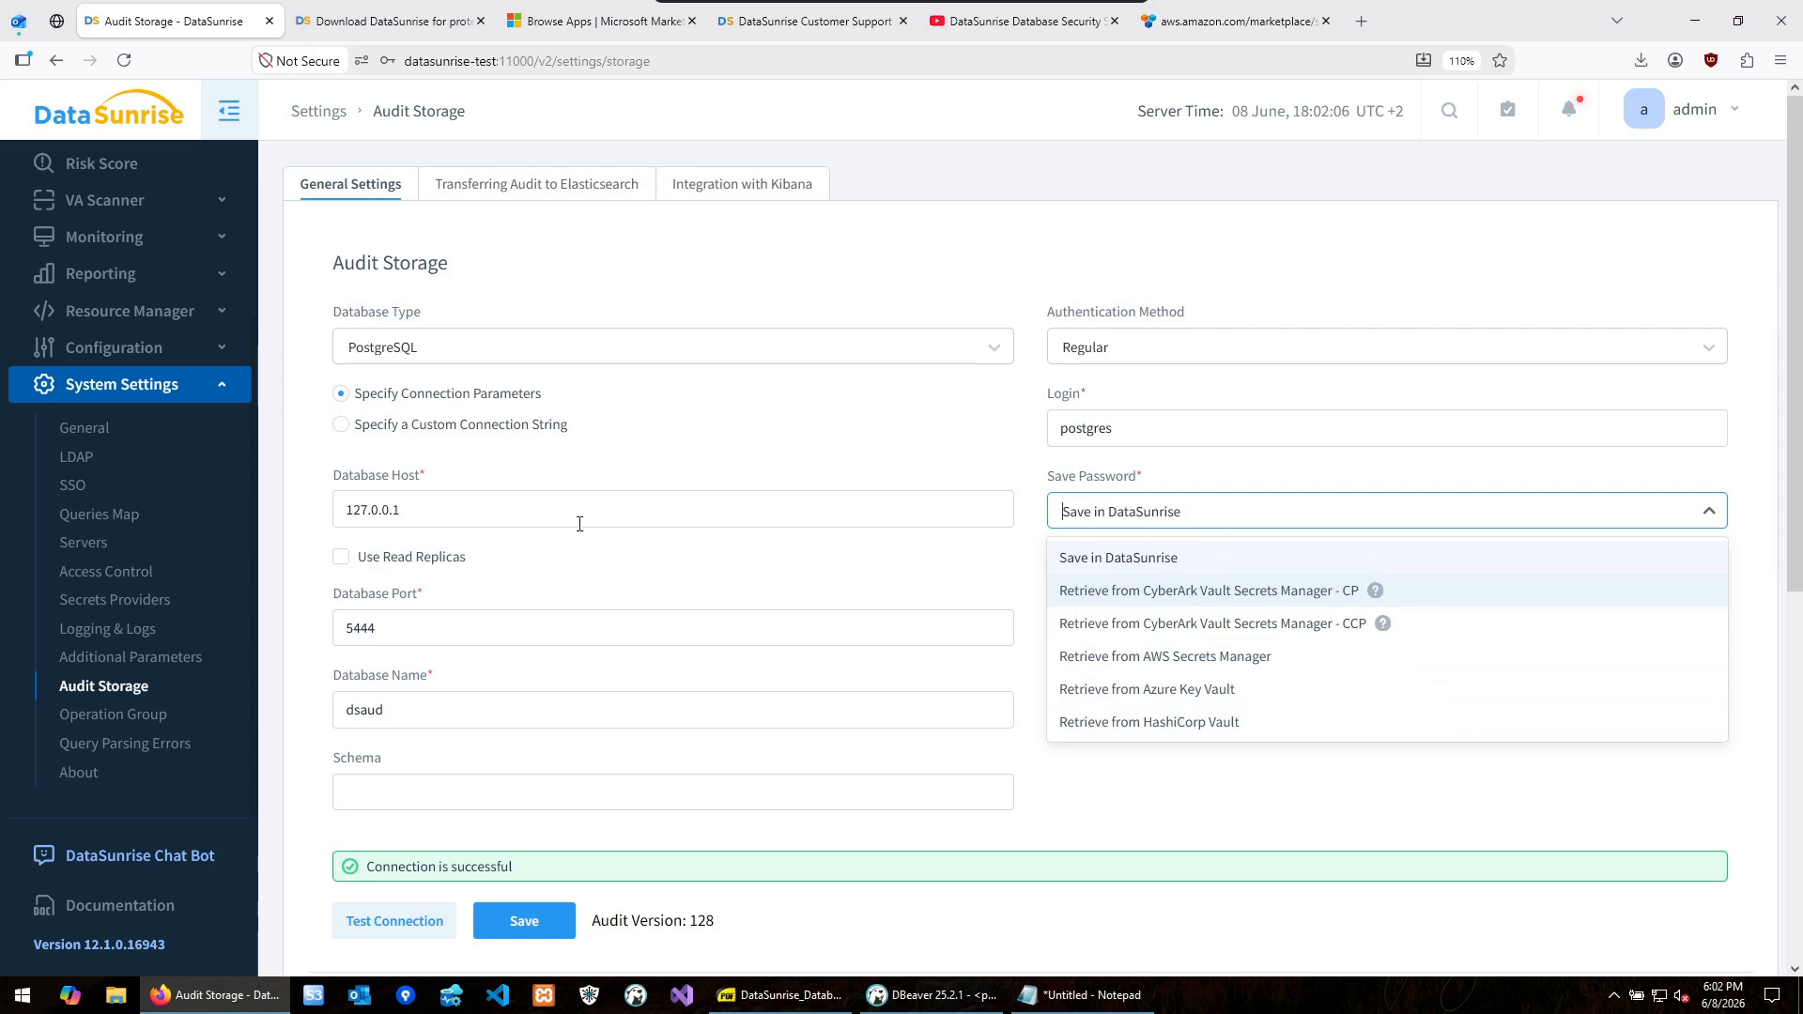
left_click(1211, 813)
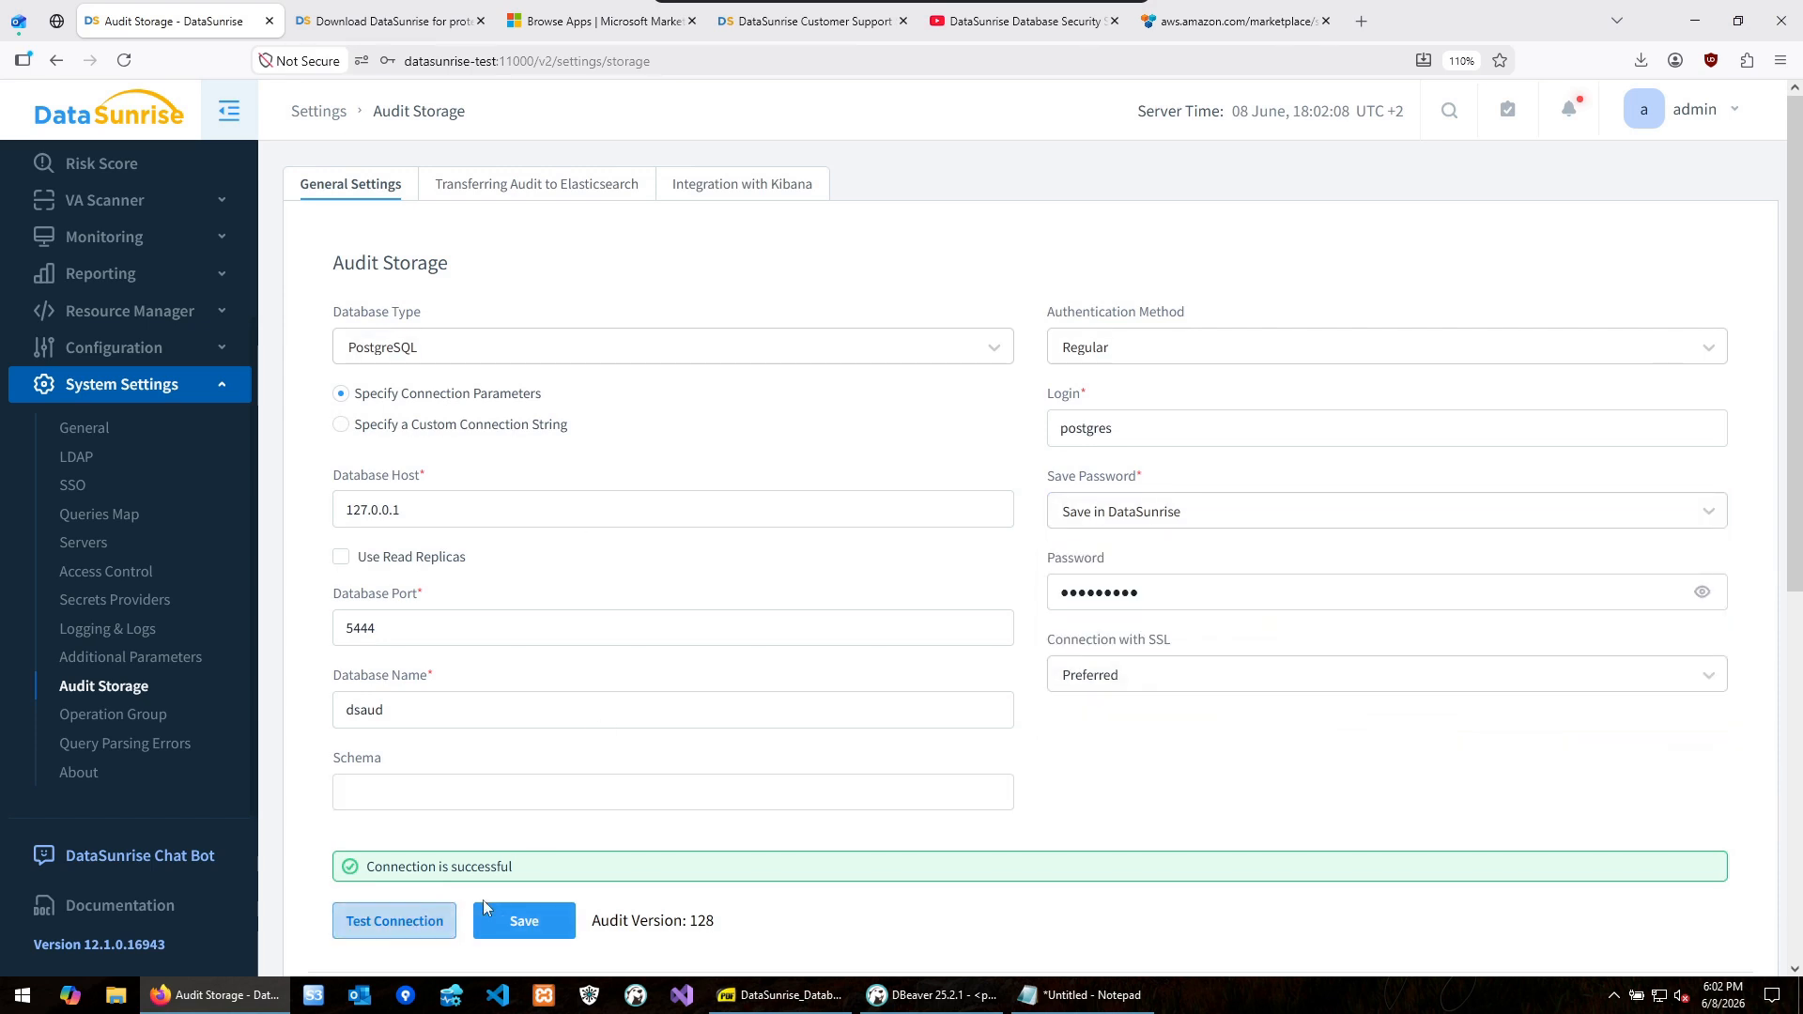
- Test the audit storage connection and save the PostgreSQL audit storage settings
left_click(402, 922)
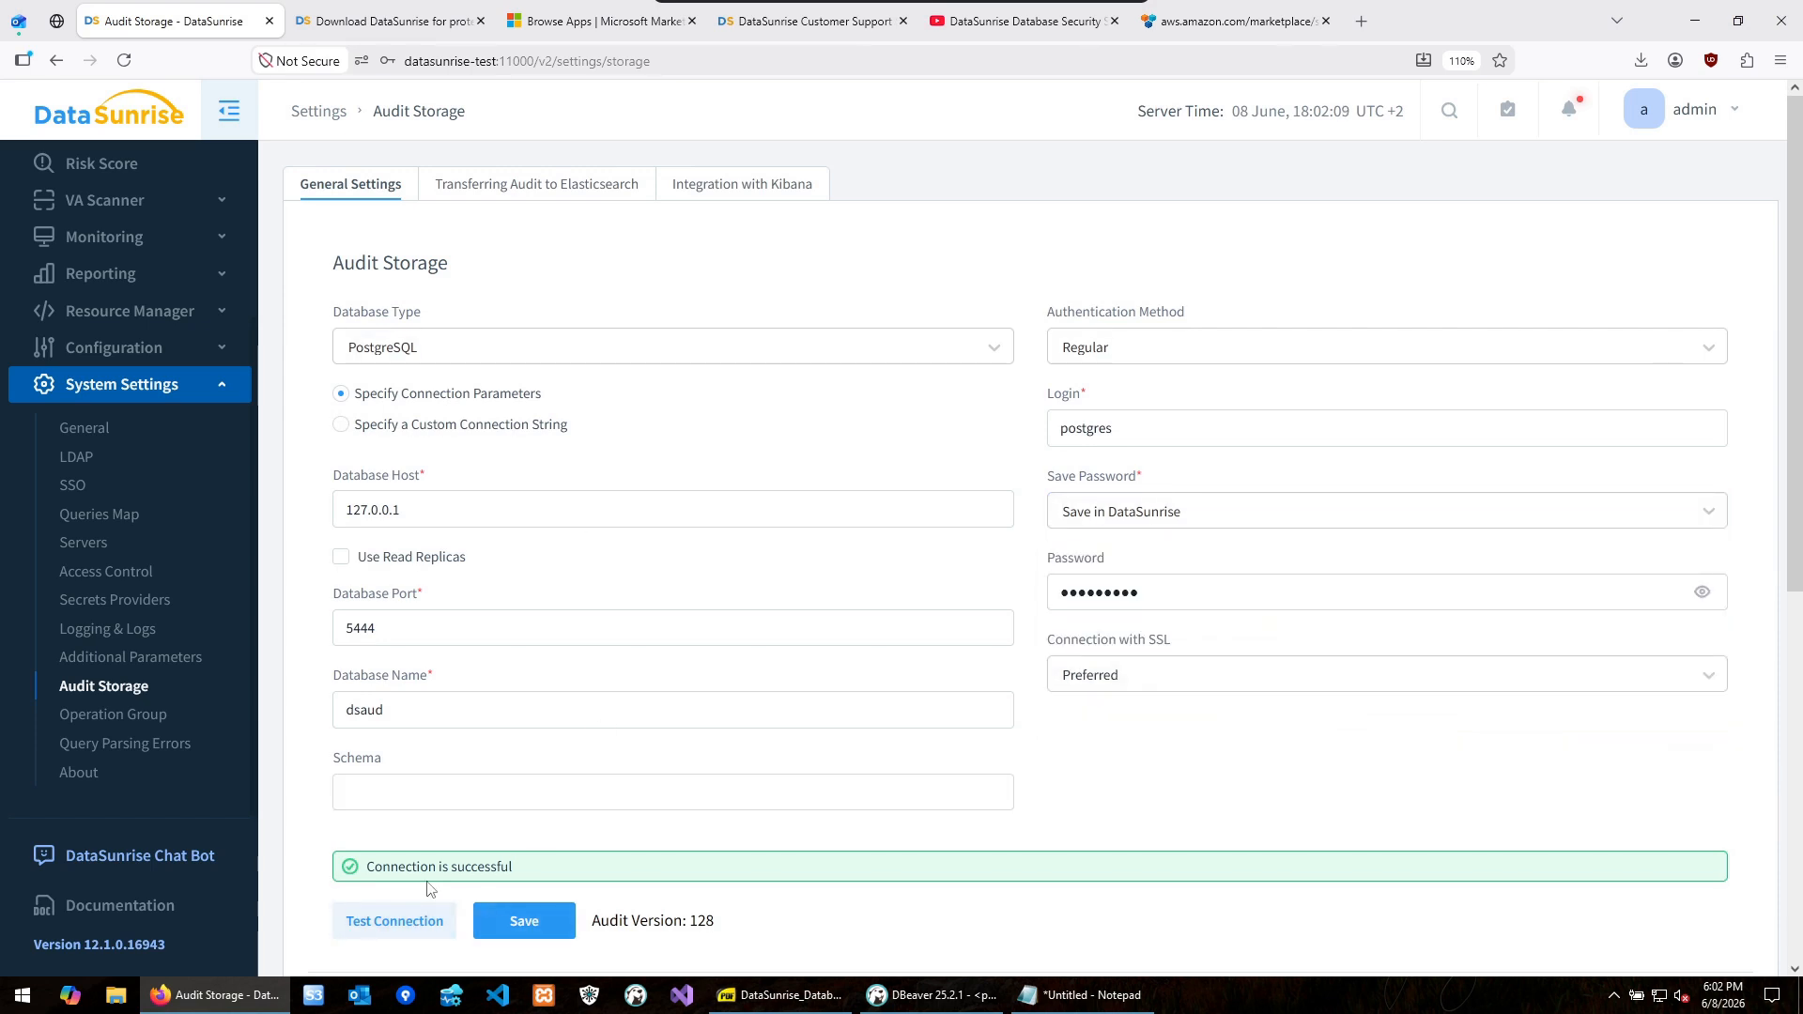
left_click(530, 928)
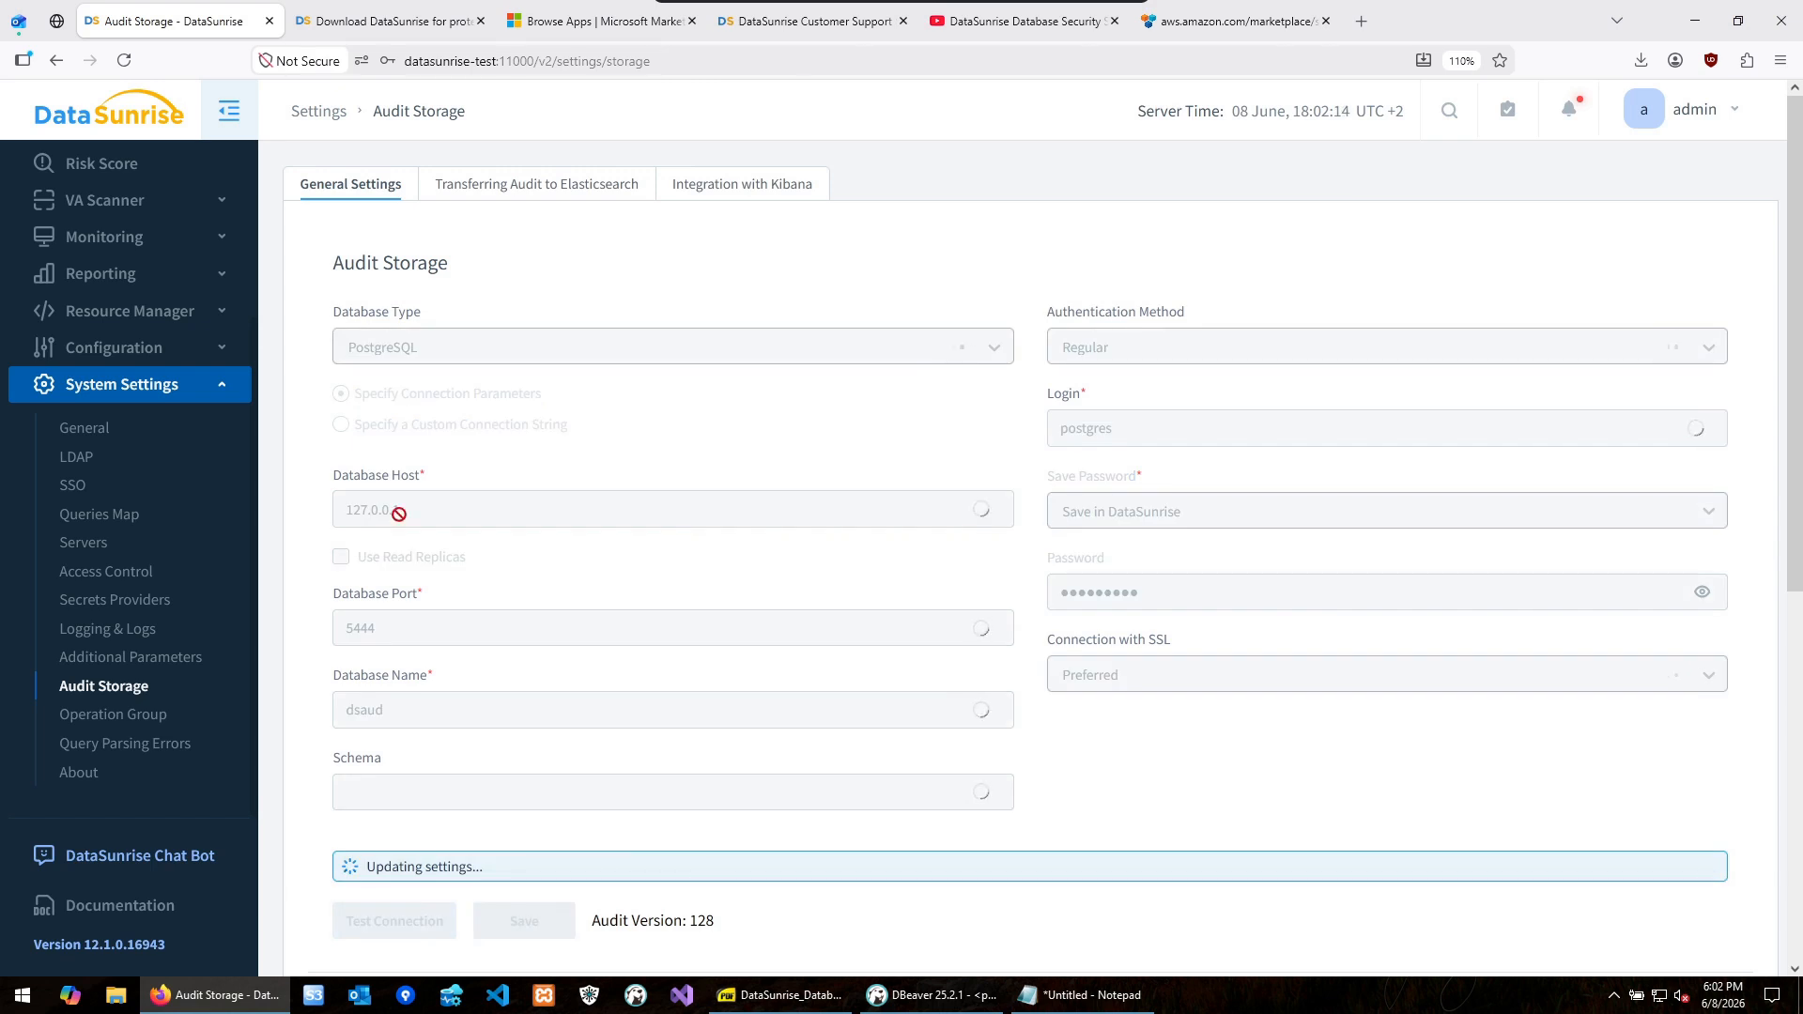
scroll(728, 591, "down", 2)
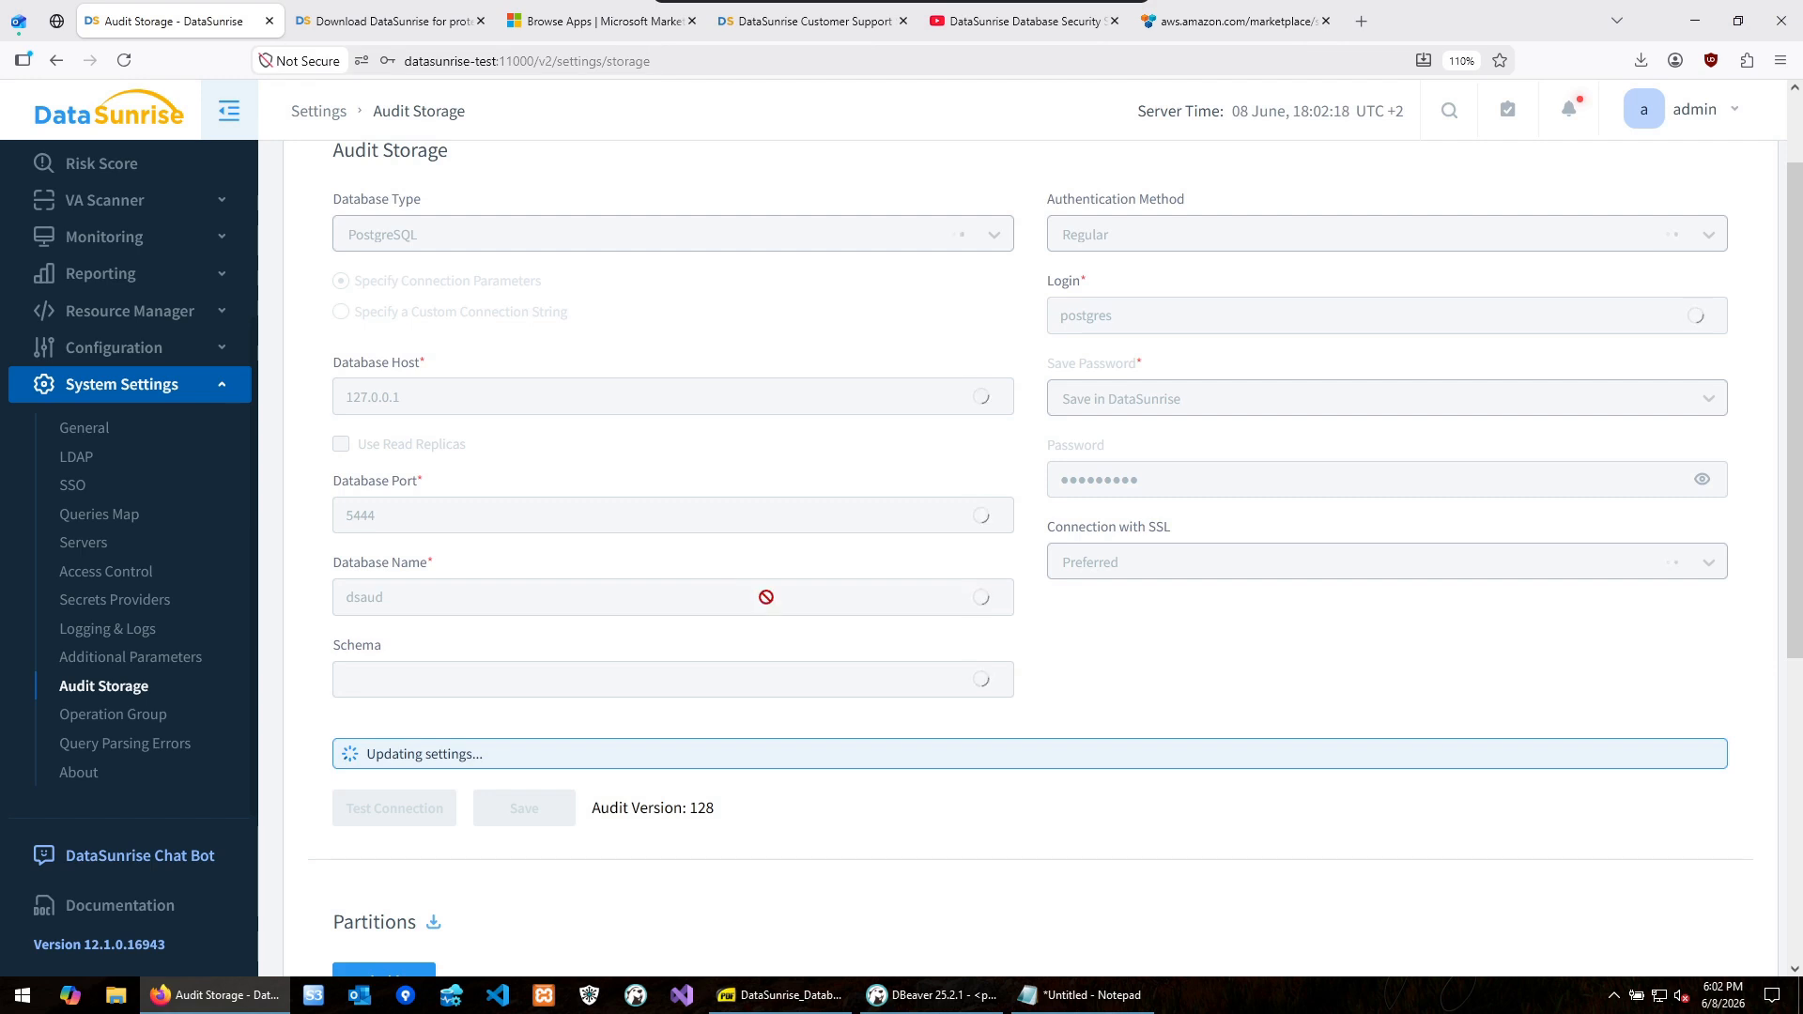
scroll(188, 329, "up", 3)
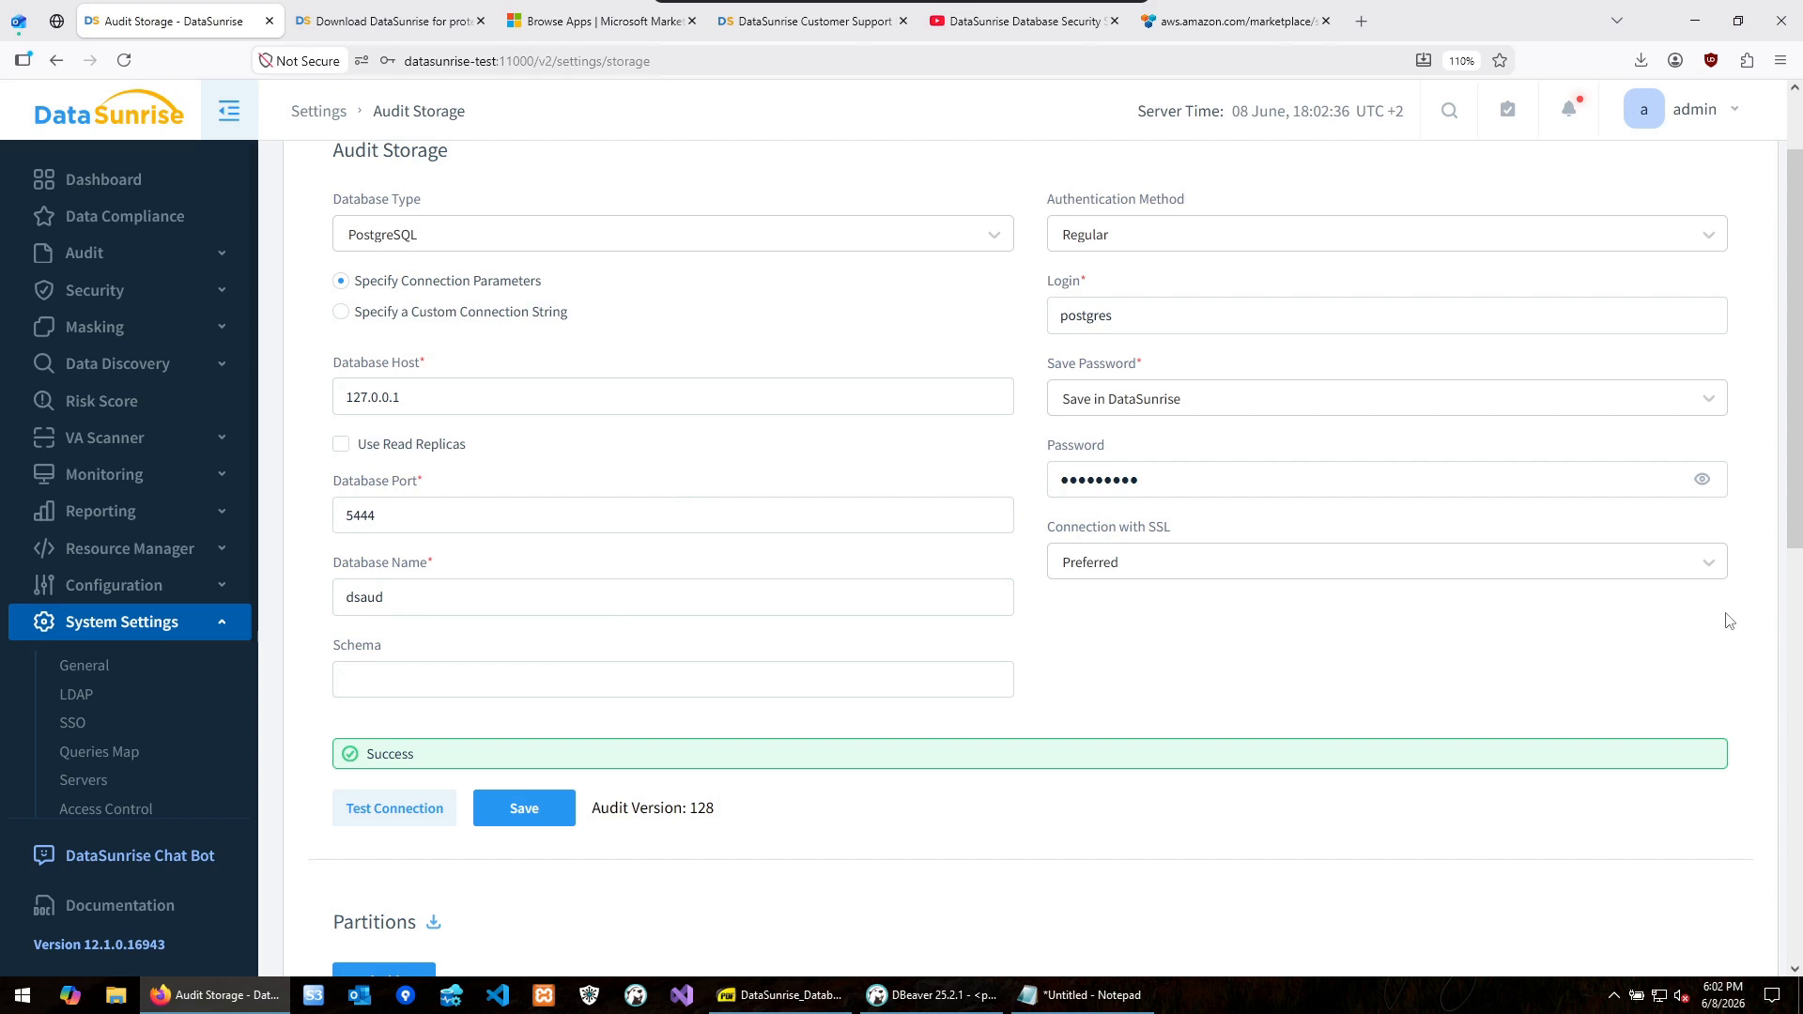
scroll(1116, 479, "up", 1)
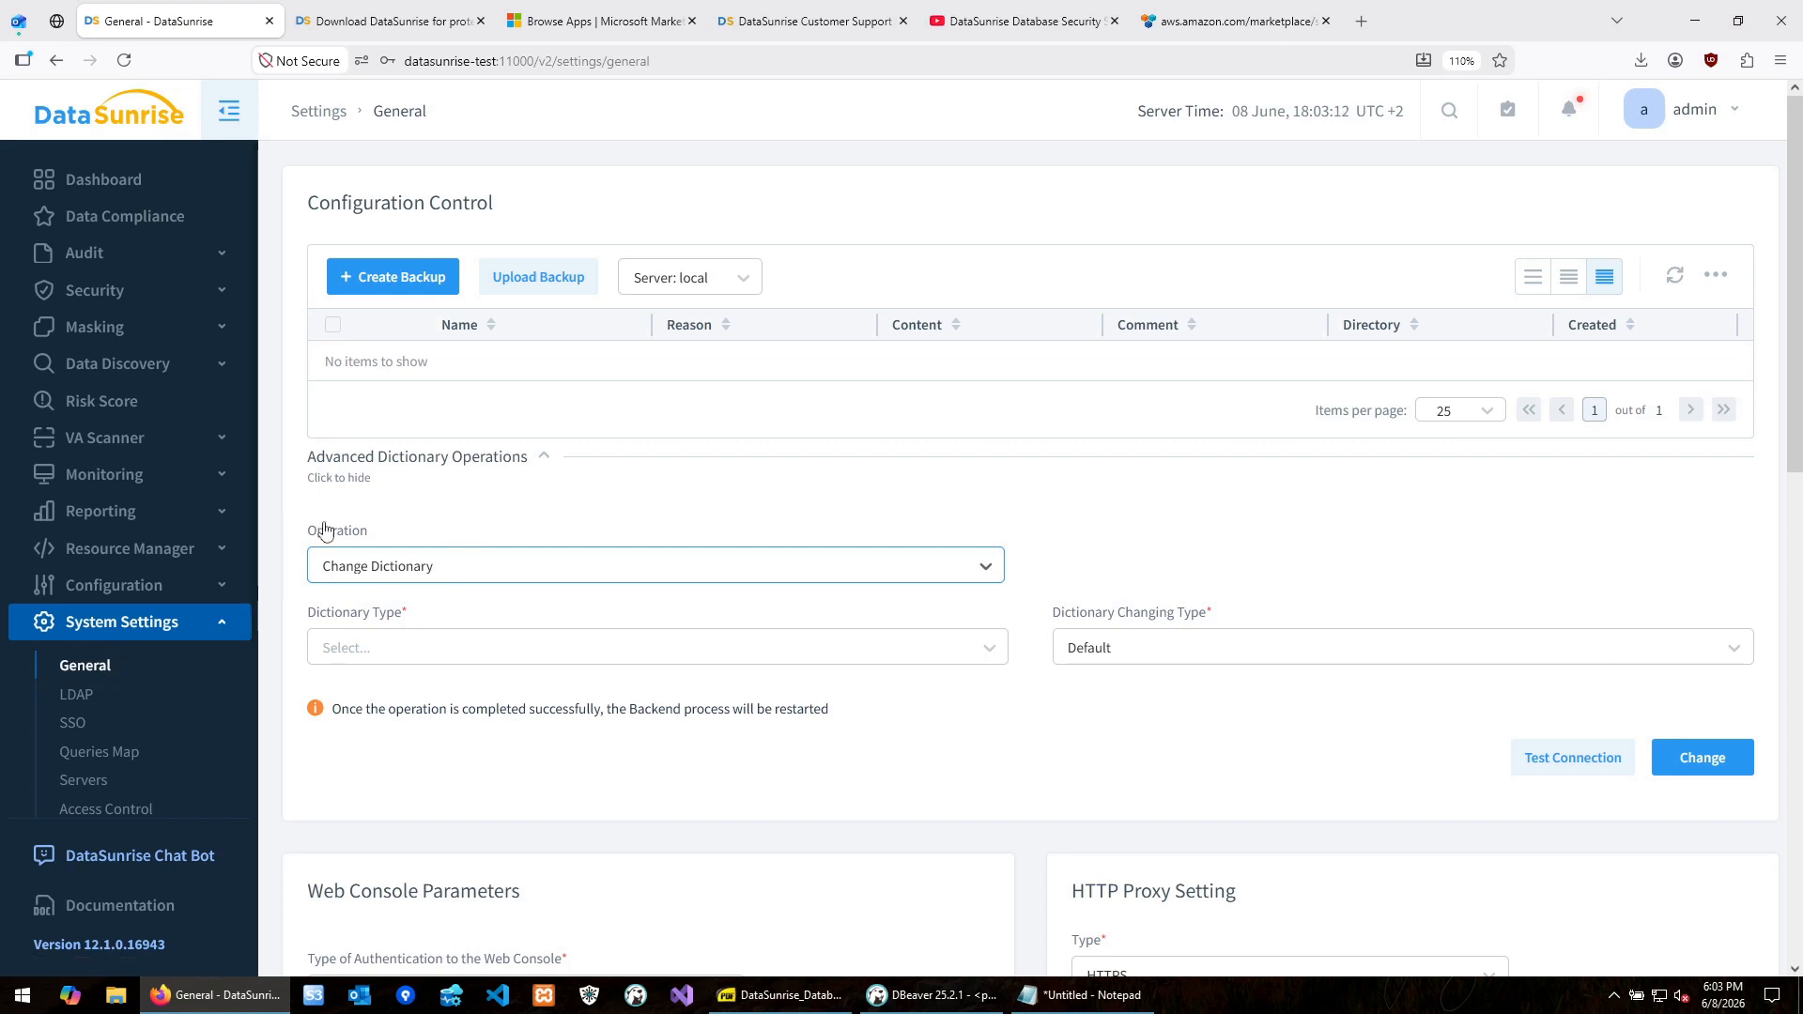
- In the general settings' advanced dictionary operations, select the Change Dictionary operation with PostgreSQL as the dictionary type
left_click(542, 458)
left_click(547, 459)
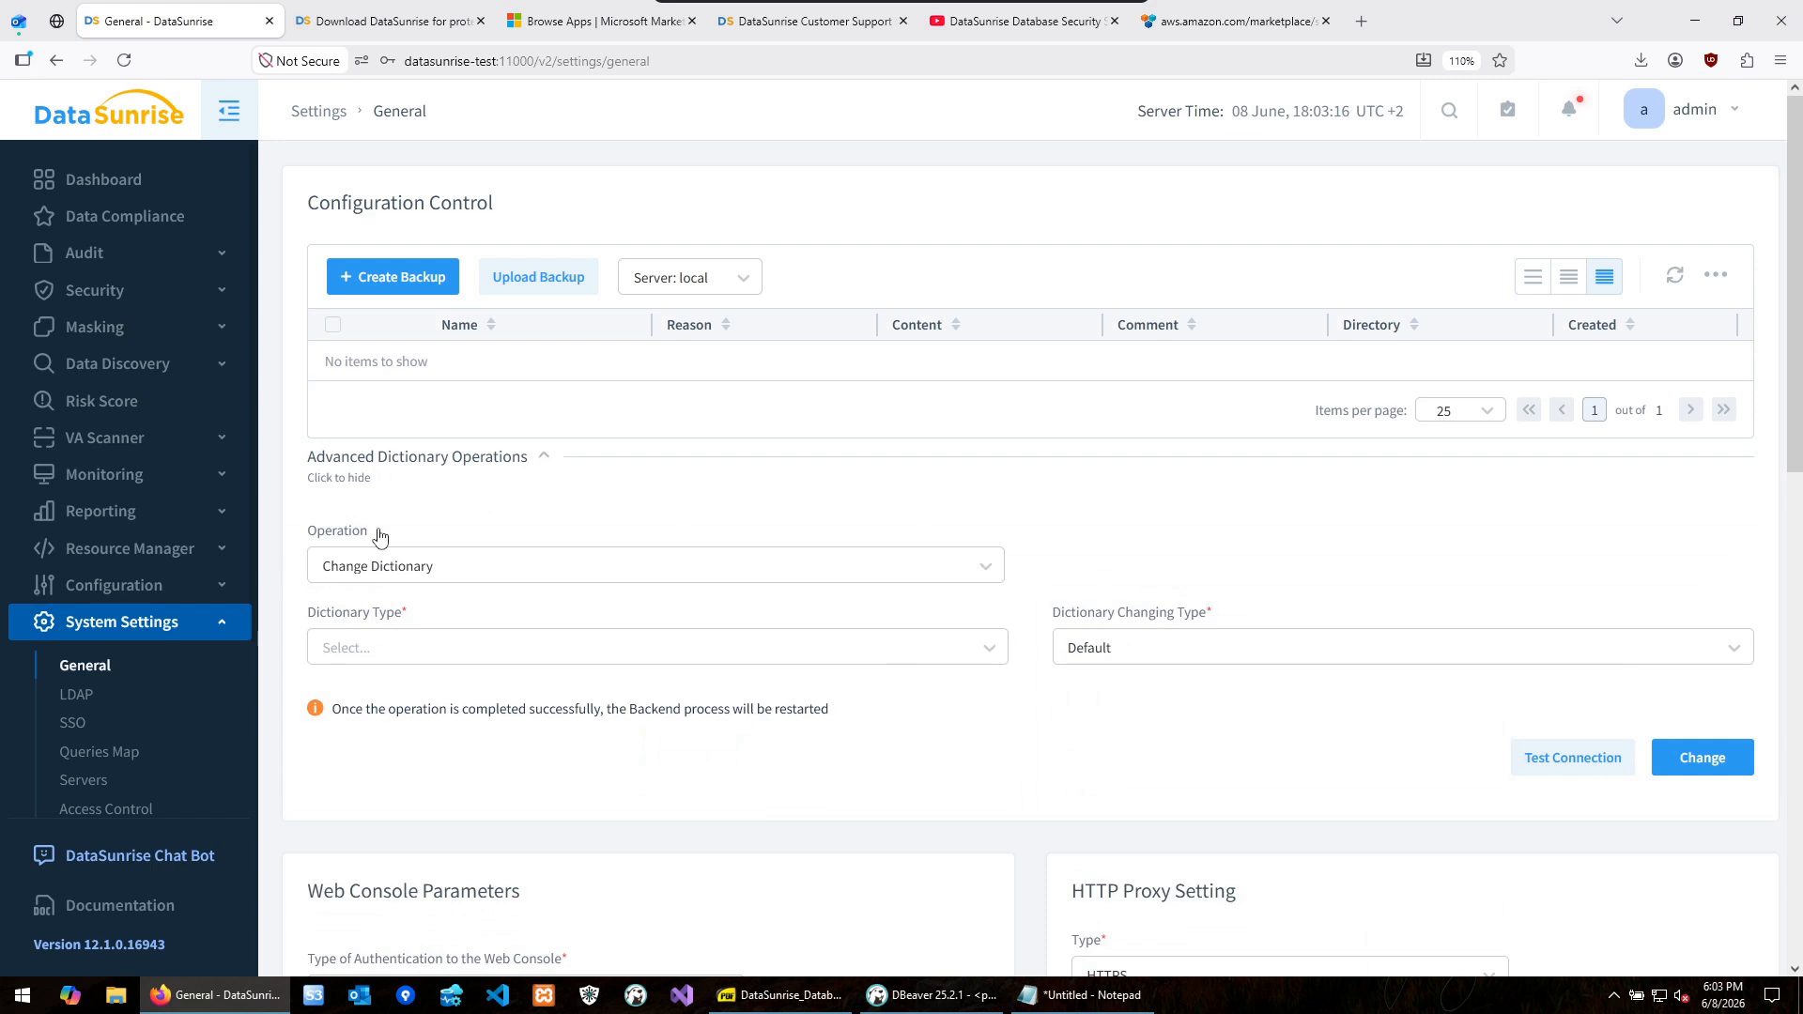
left_click(349, 568)
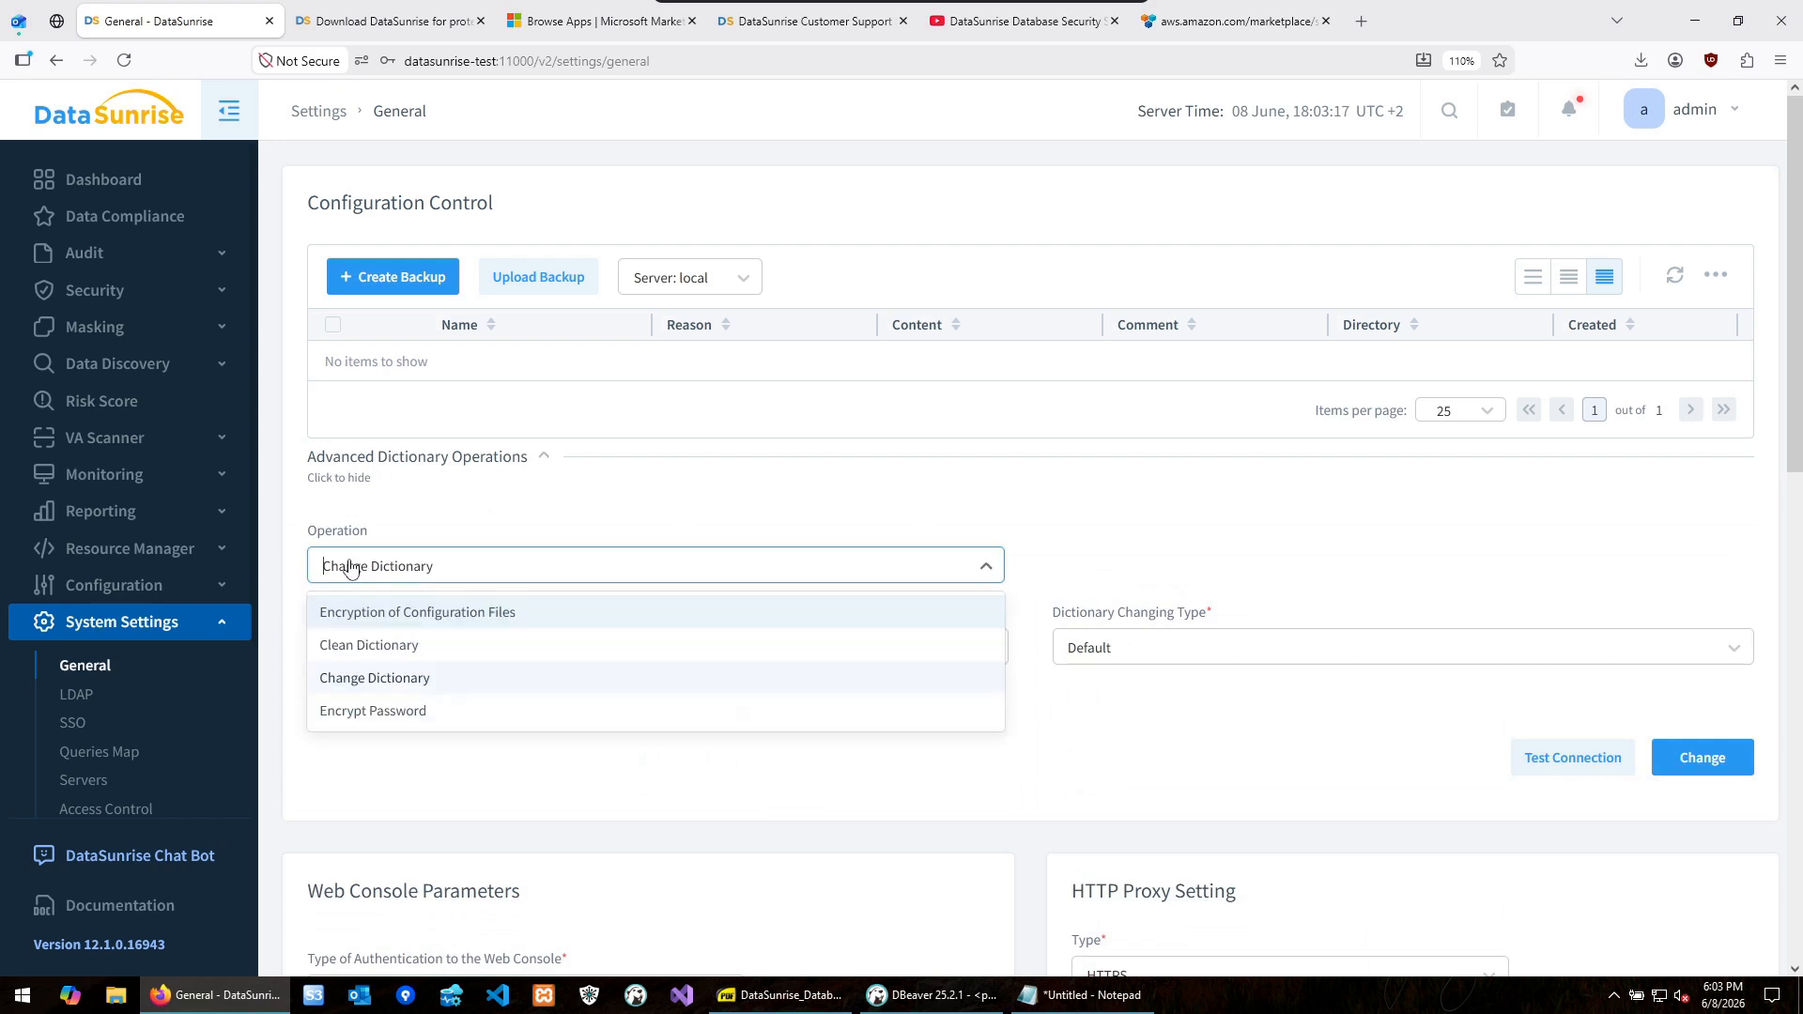
left_click(351, 680)
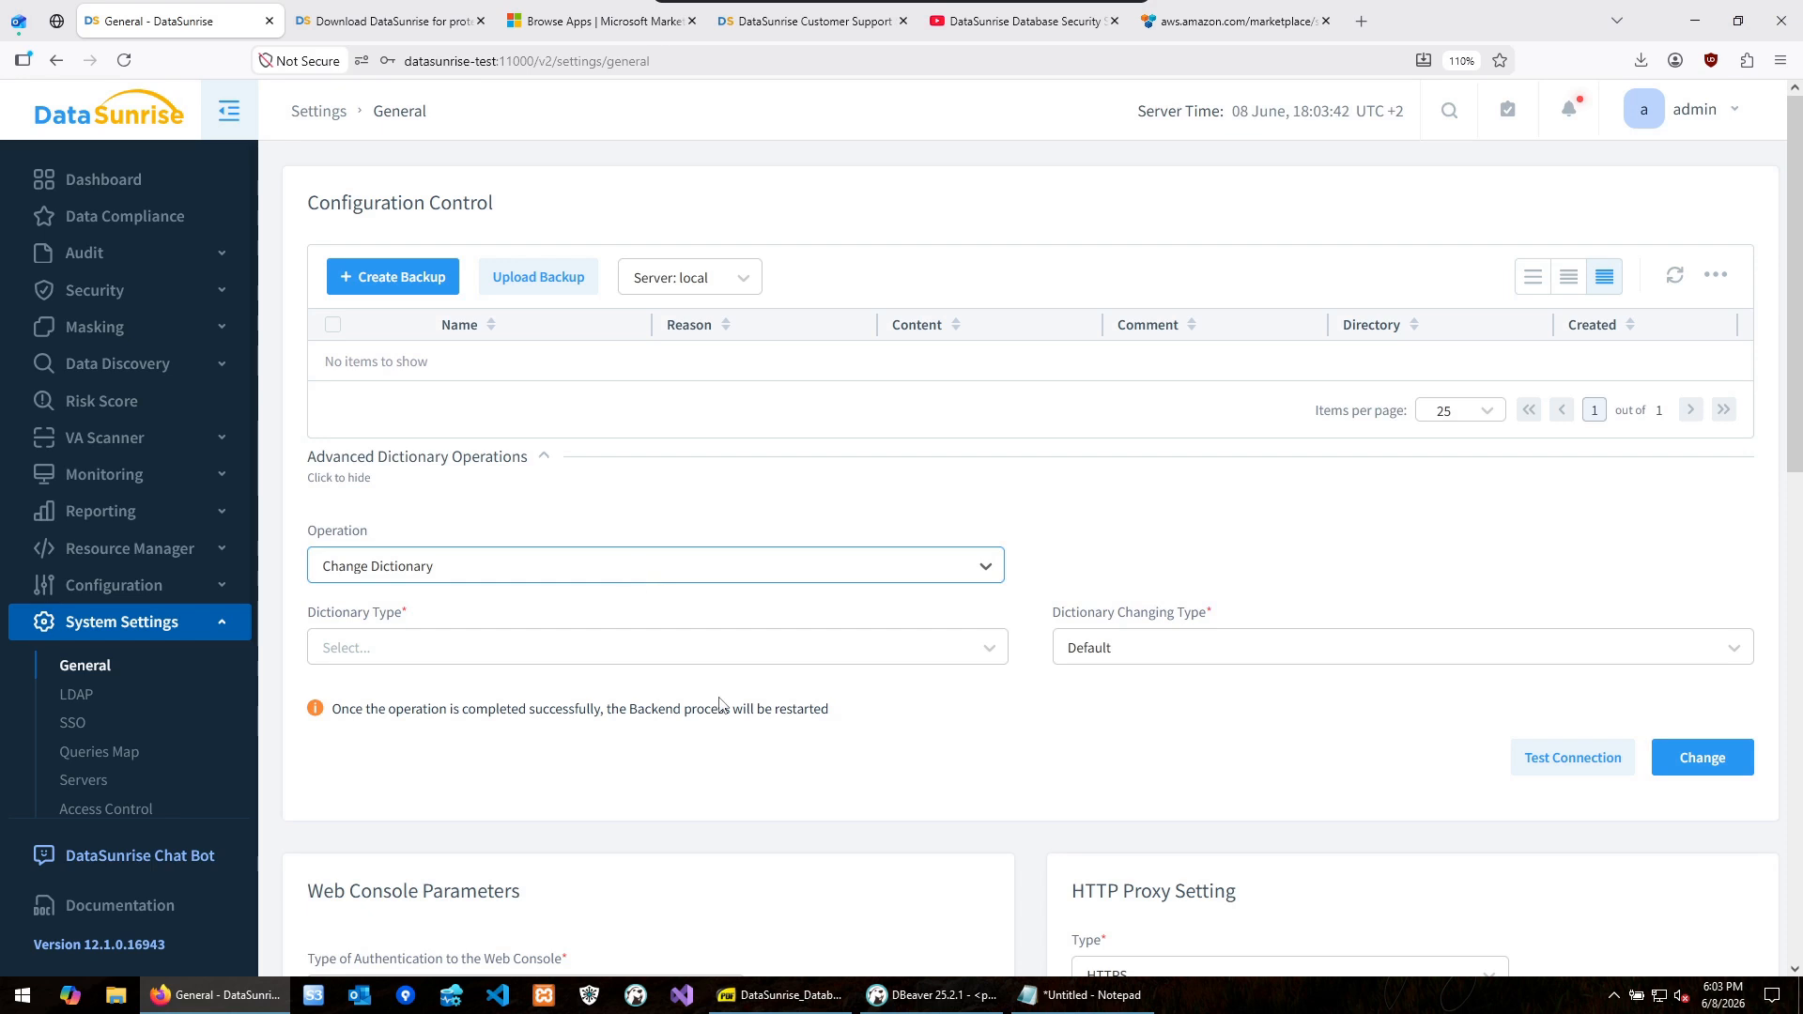
left_click(393, 657)
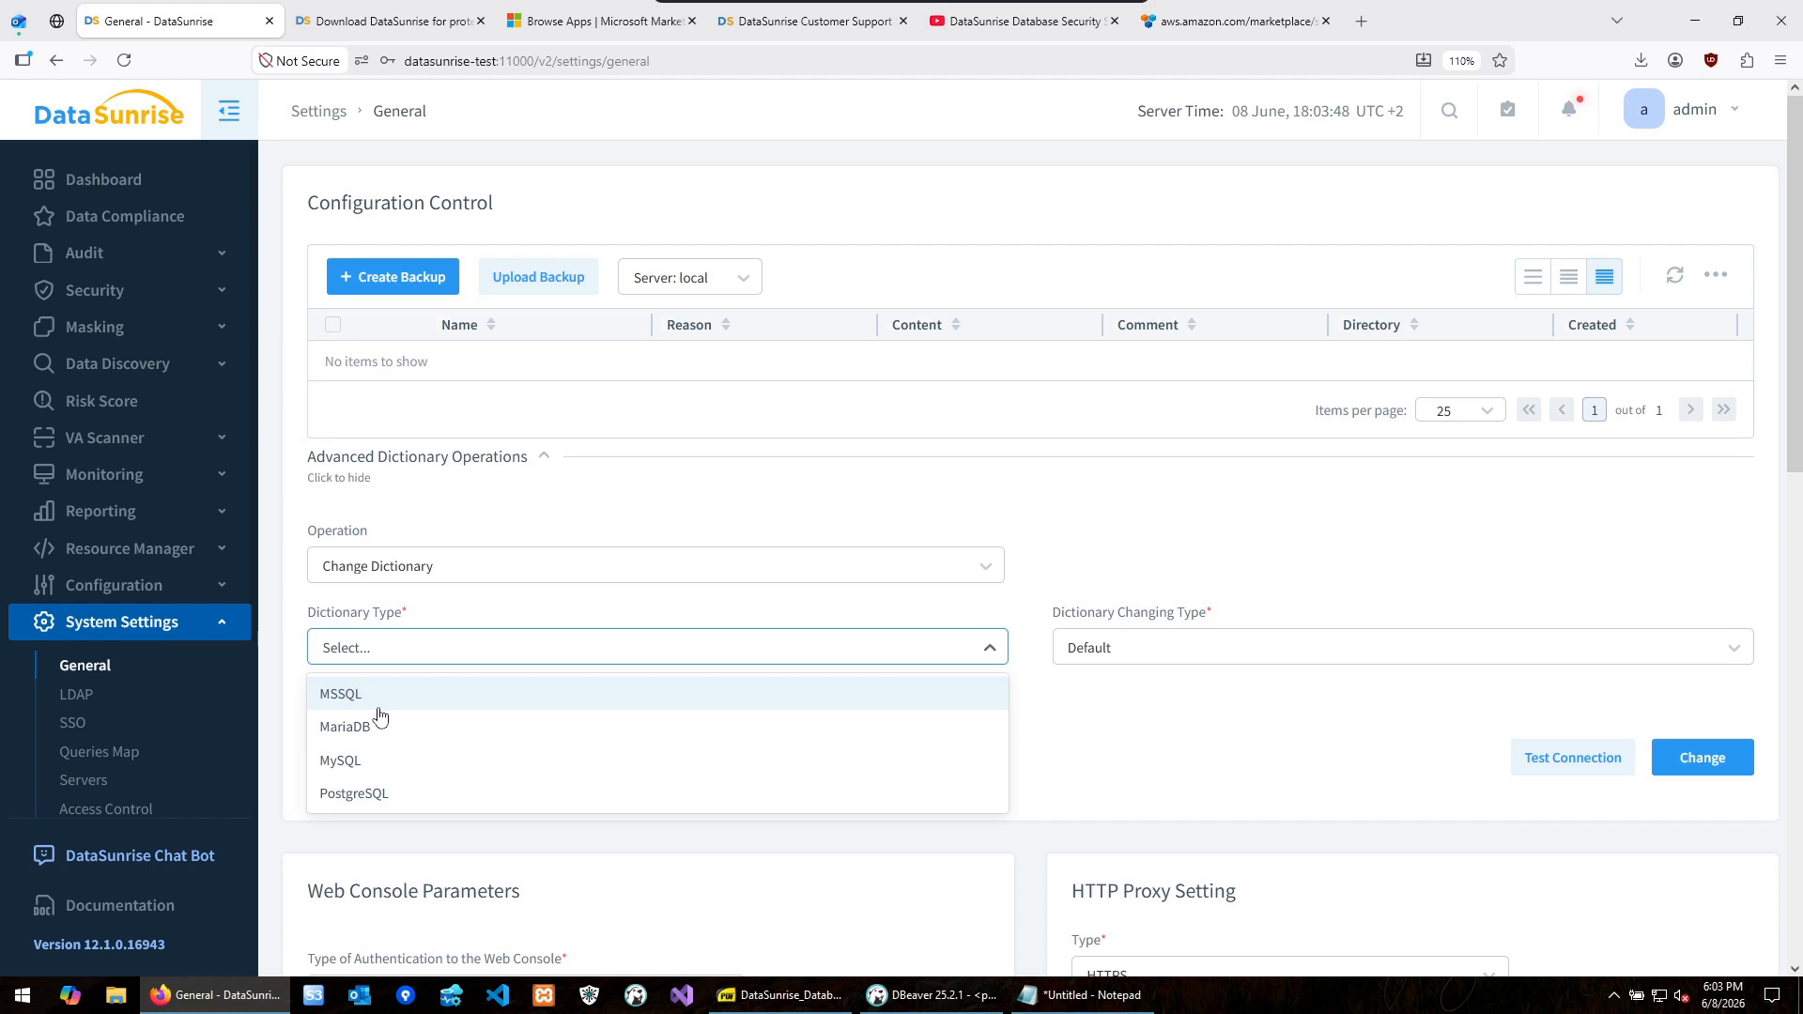
left_click(325, 796)
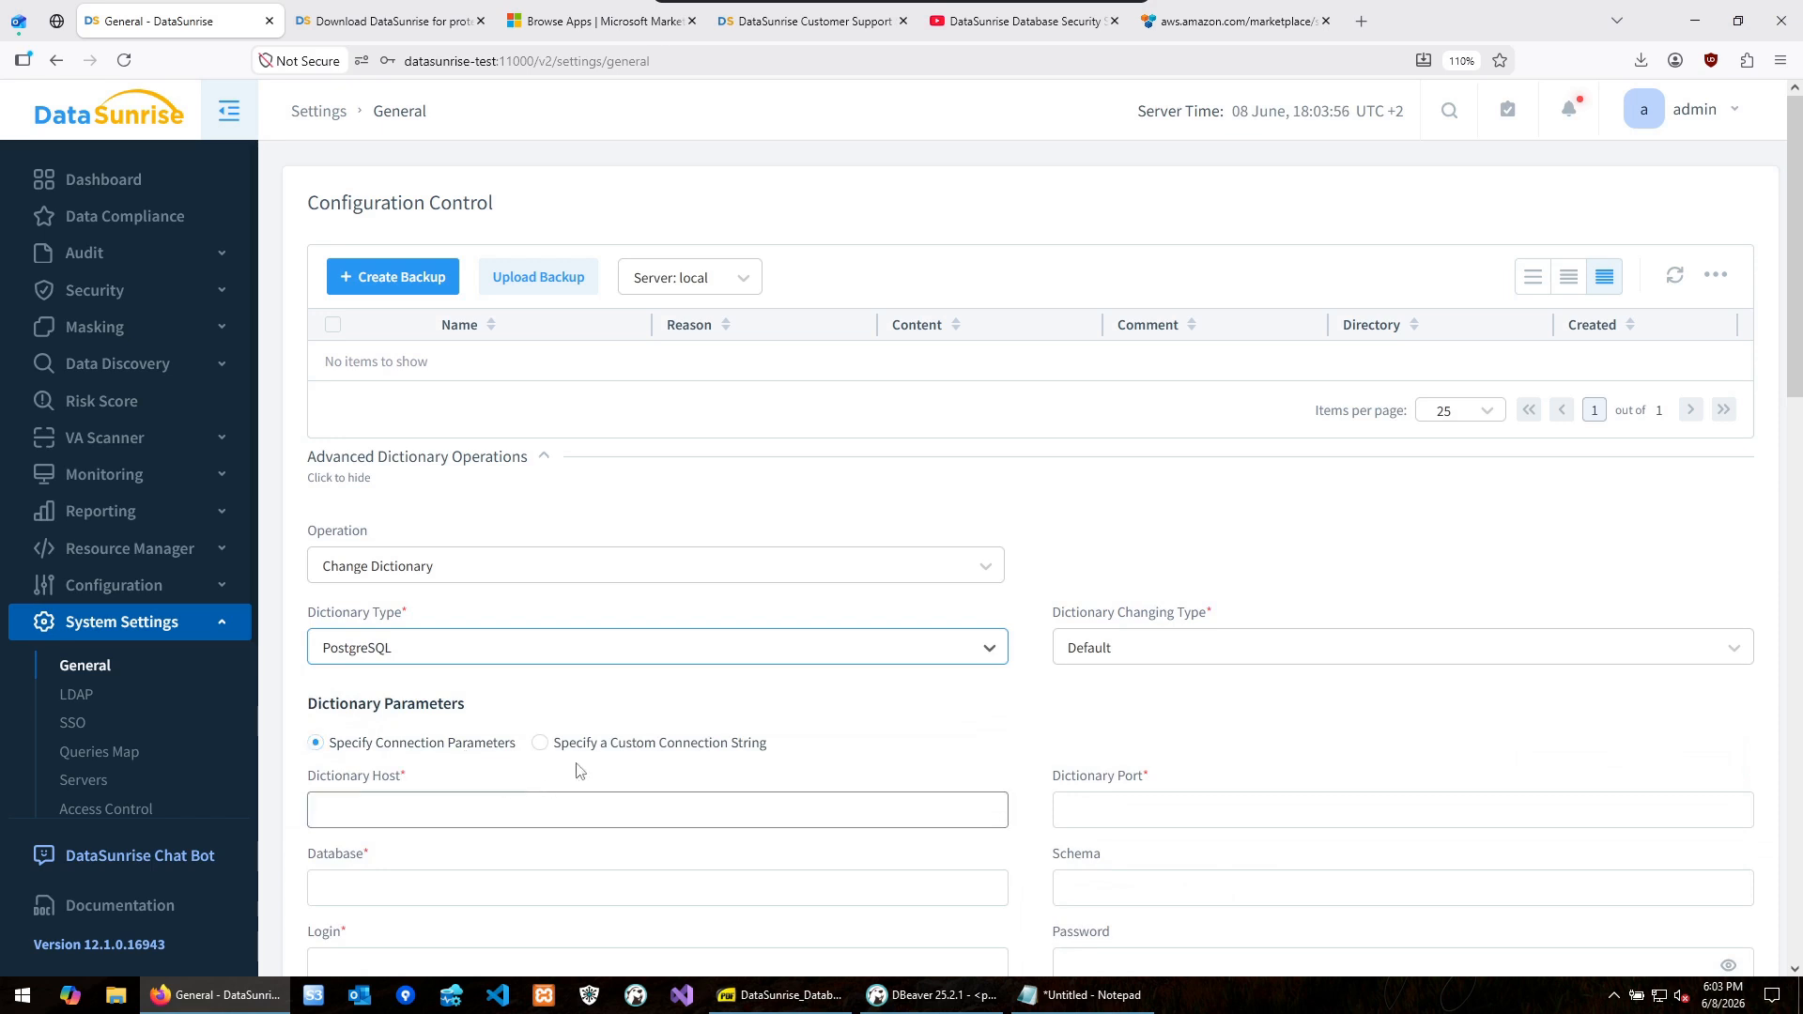
- Set the dictionary host to 127.0.01, the port to 5444 and the database to dsdic
scroll(959, 685, "down", 3)
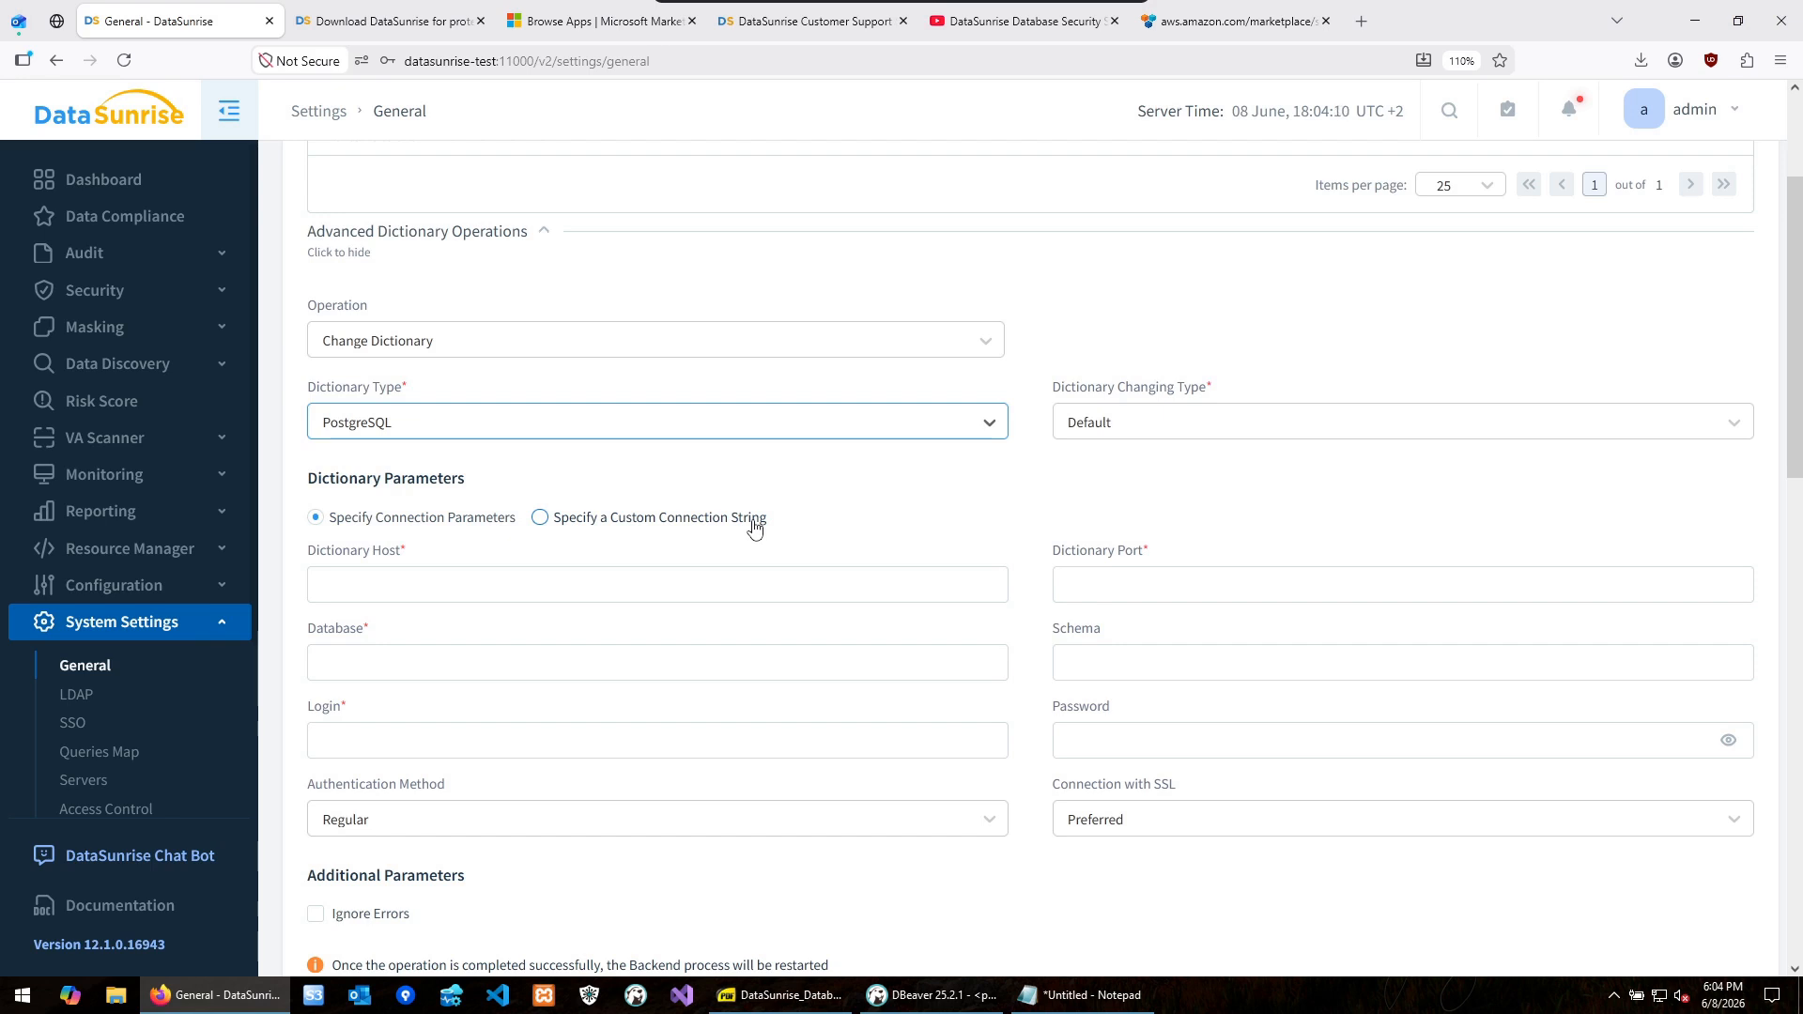
left_click(382, 579)
type("1")
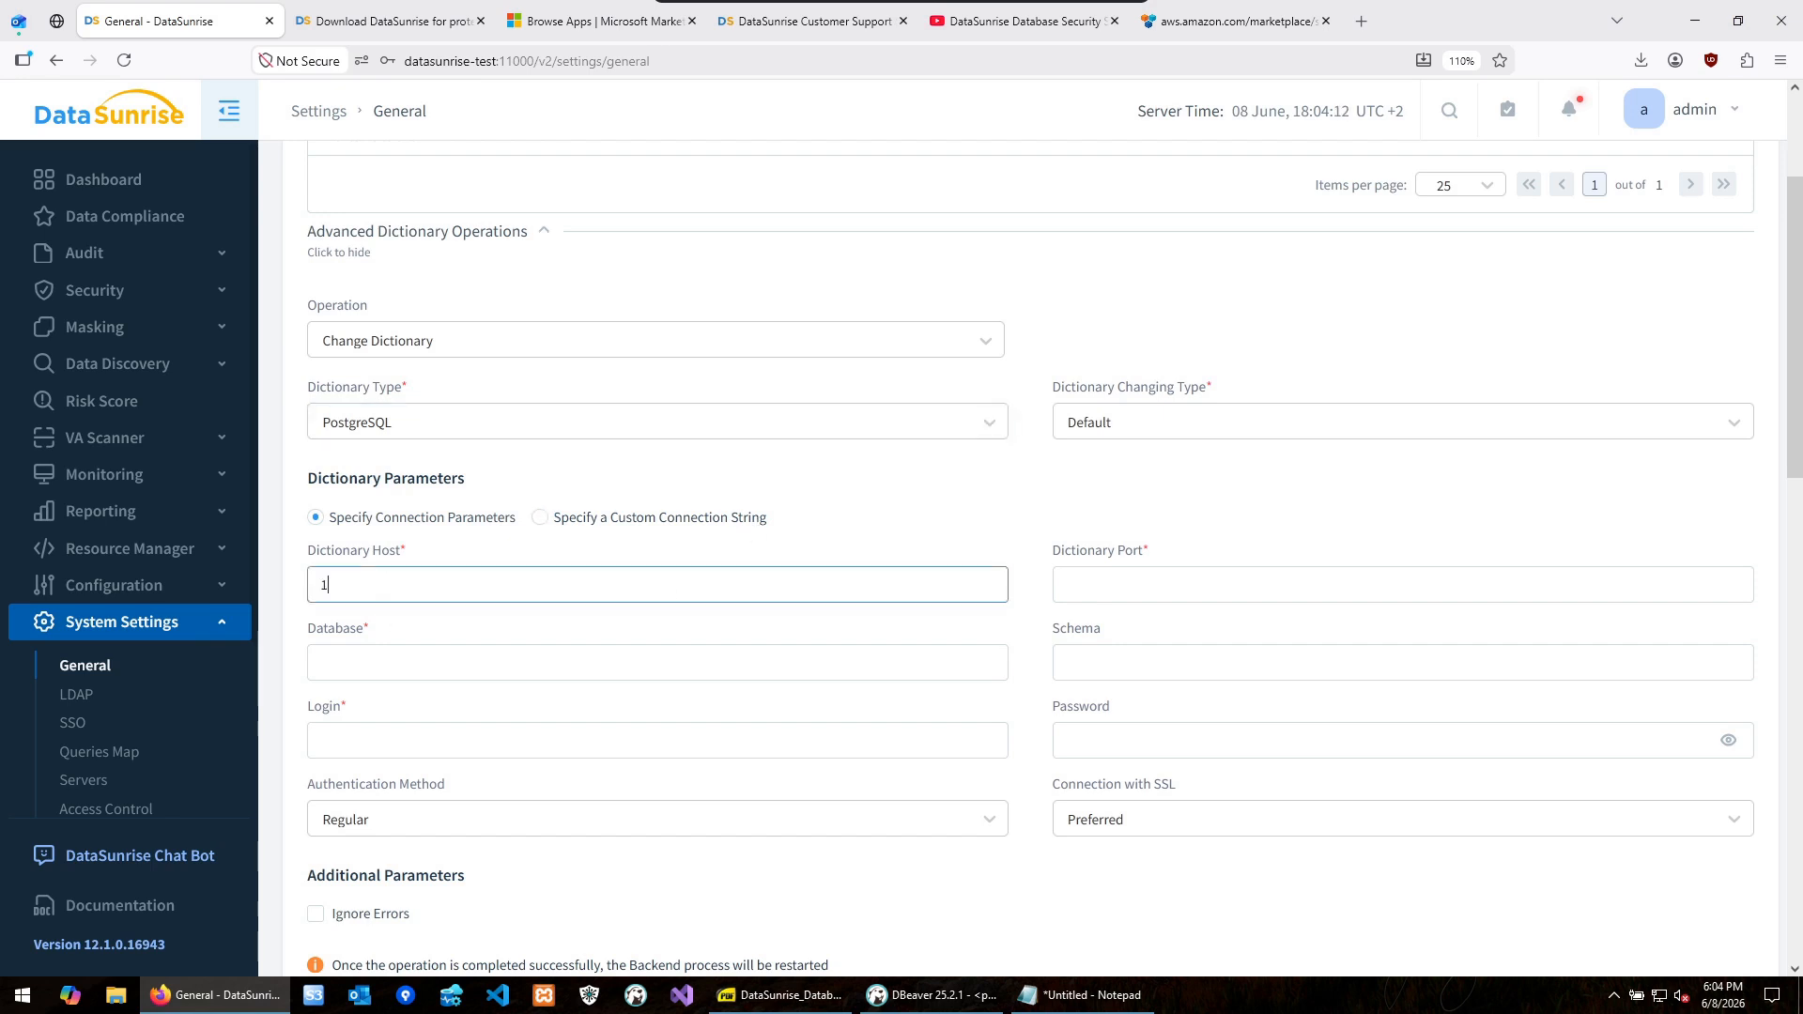
type("27.0.01")
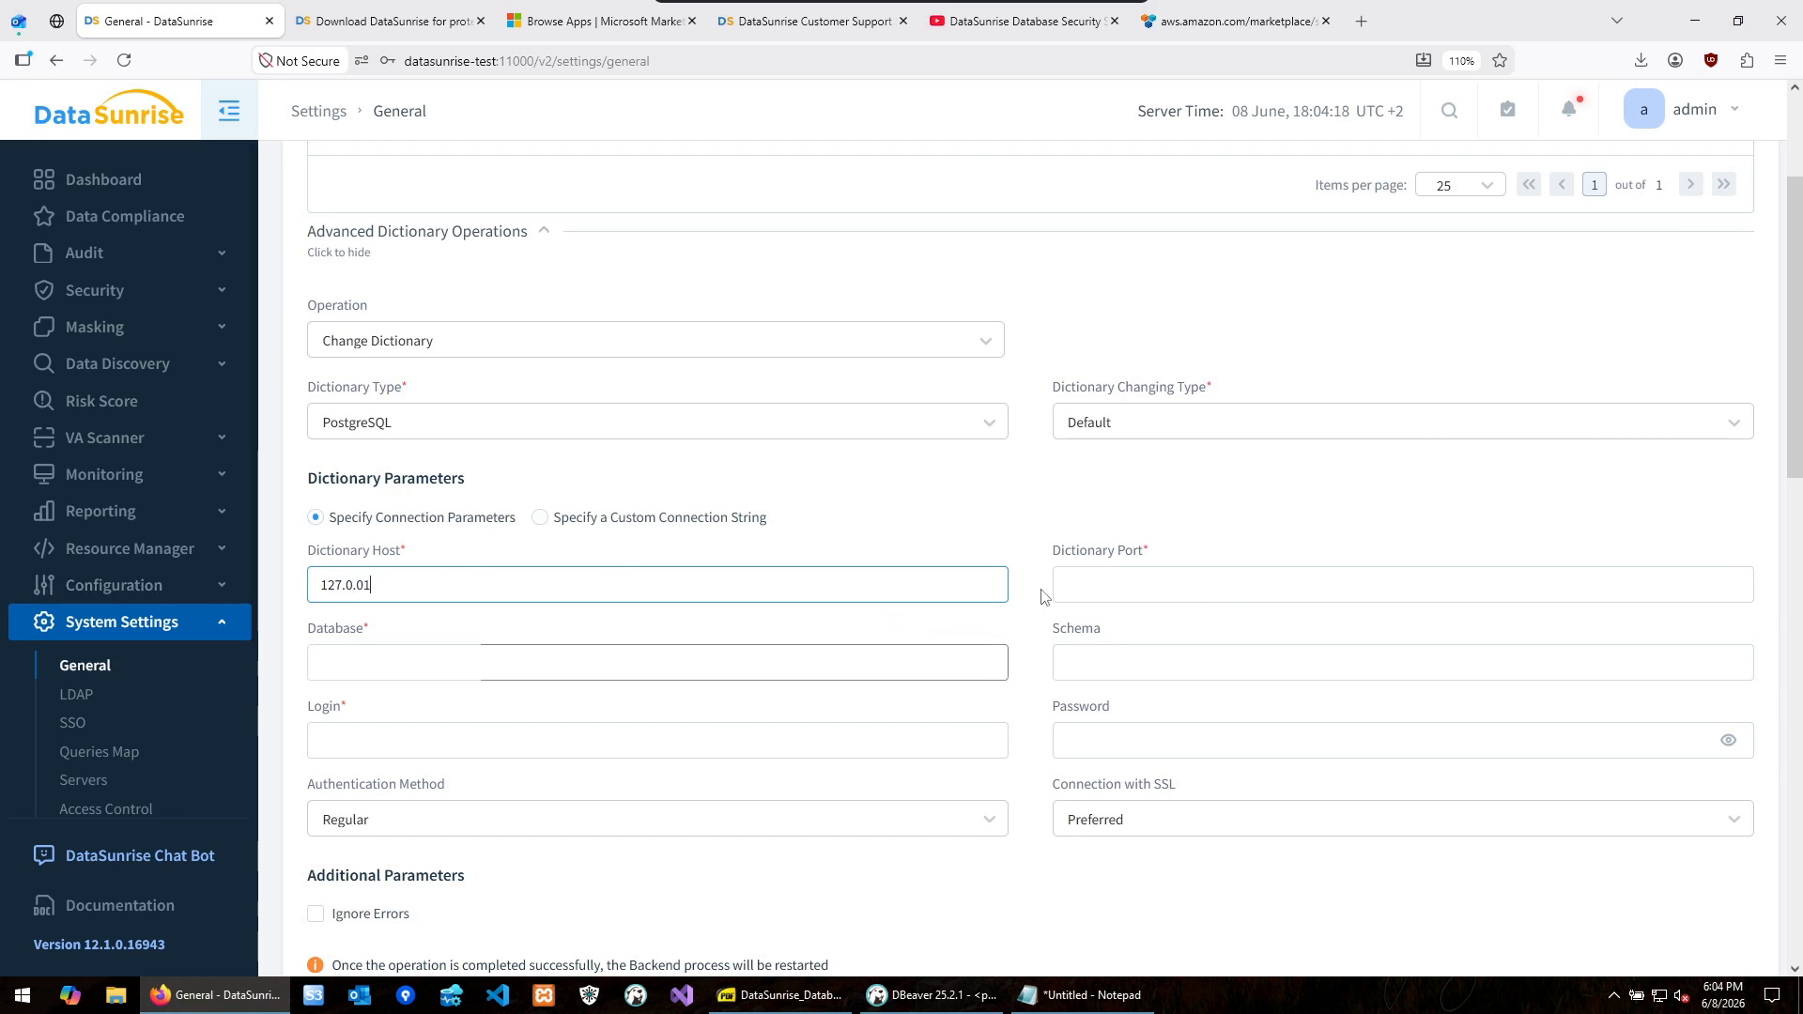
left_click(1102, 590)
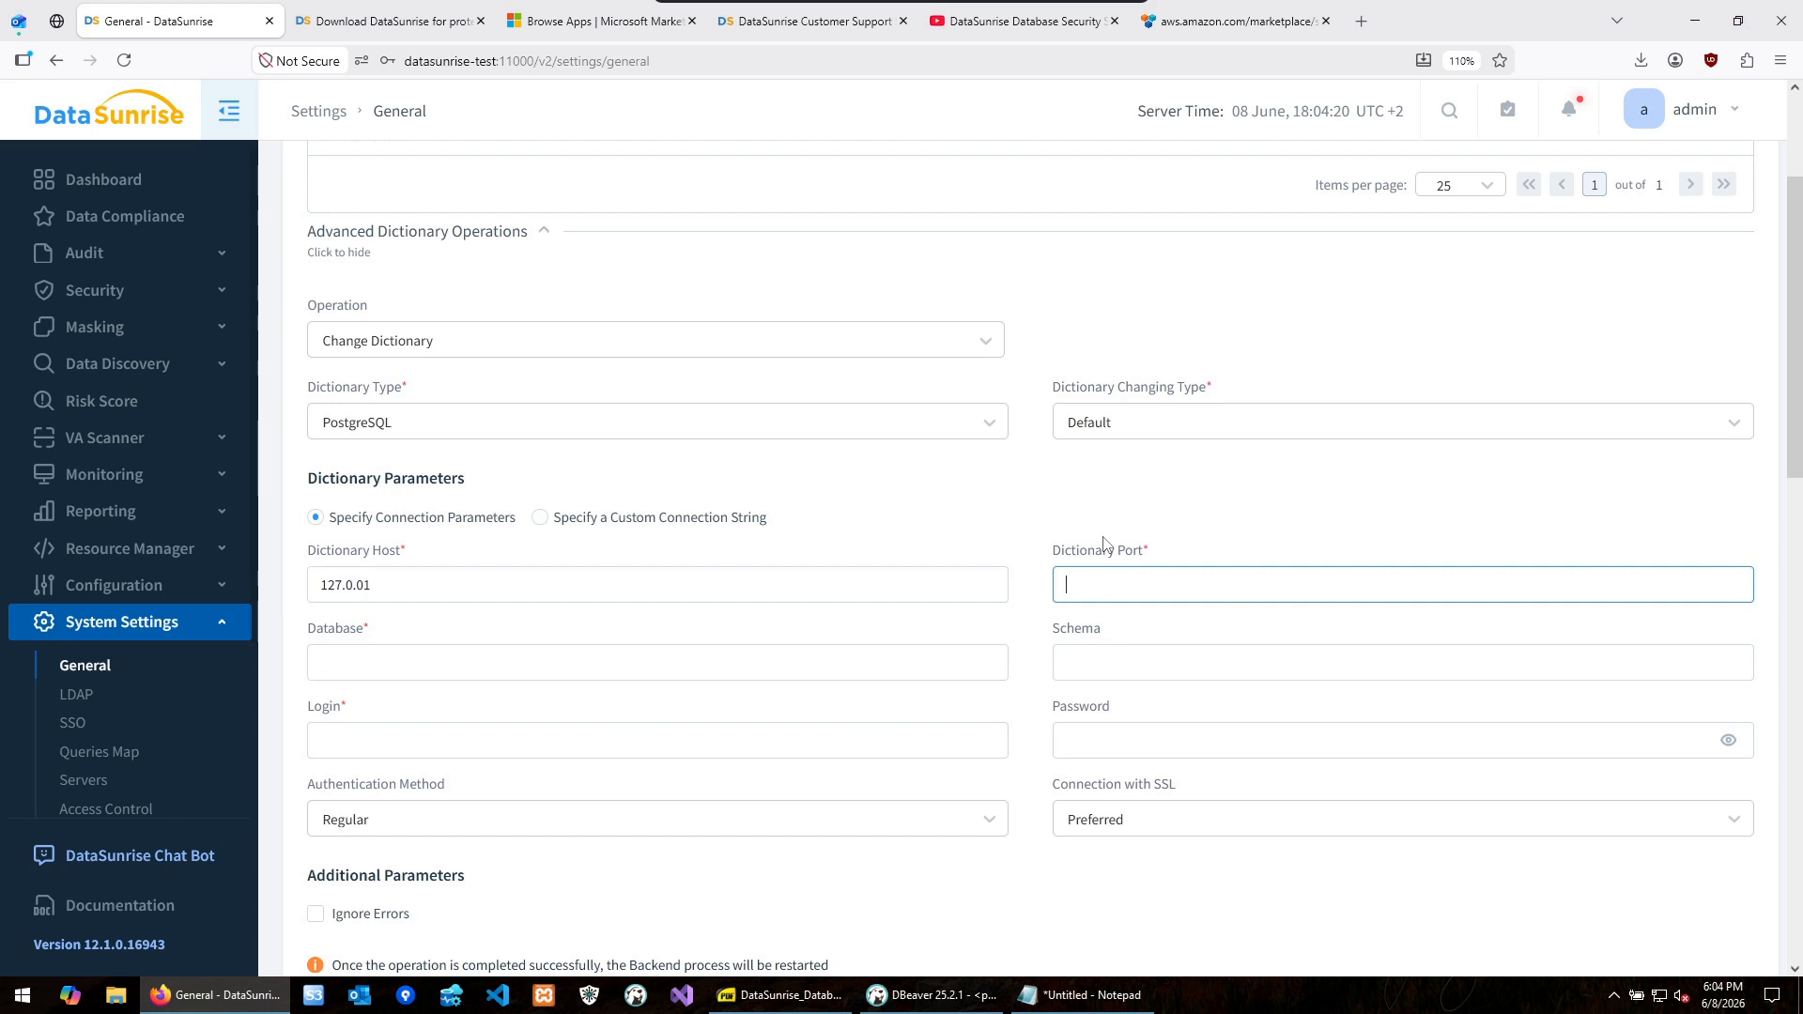
type("5444")
left_click(404, 657)
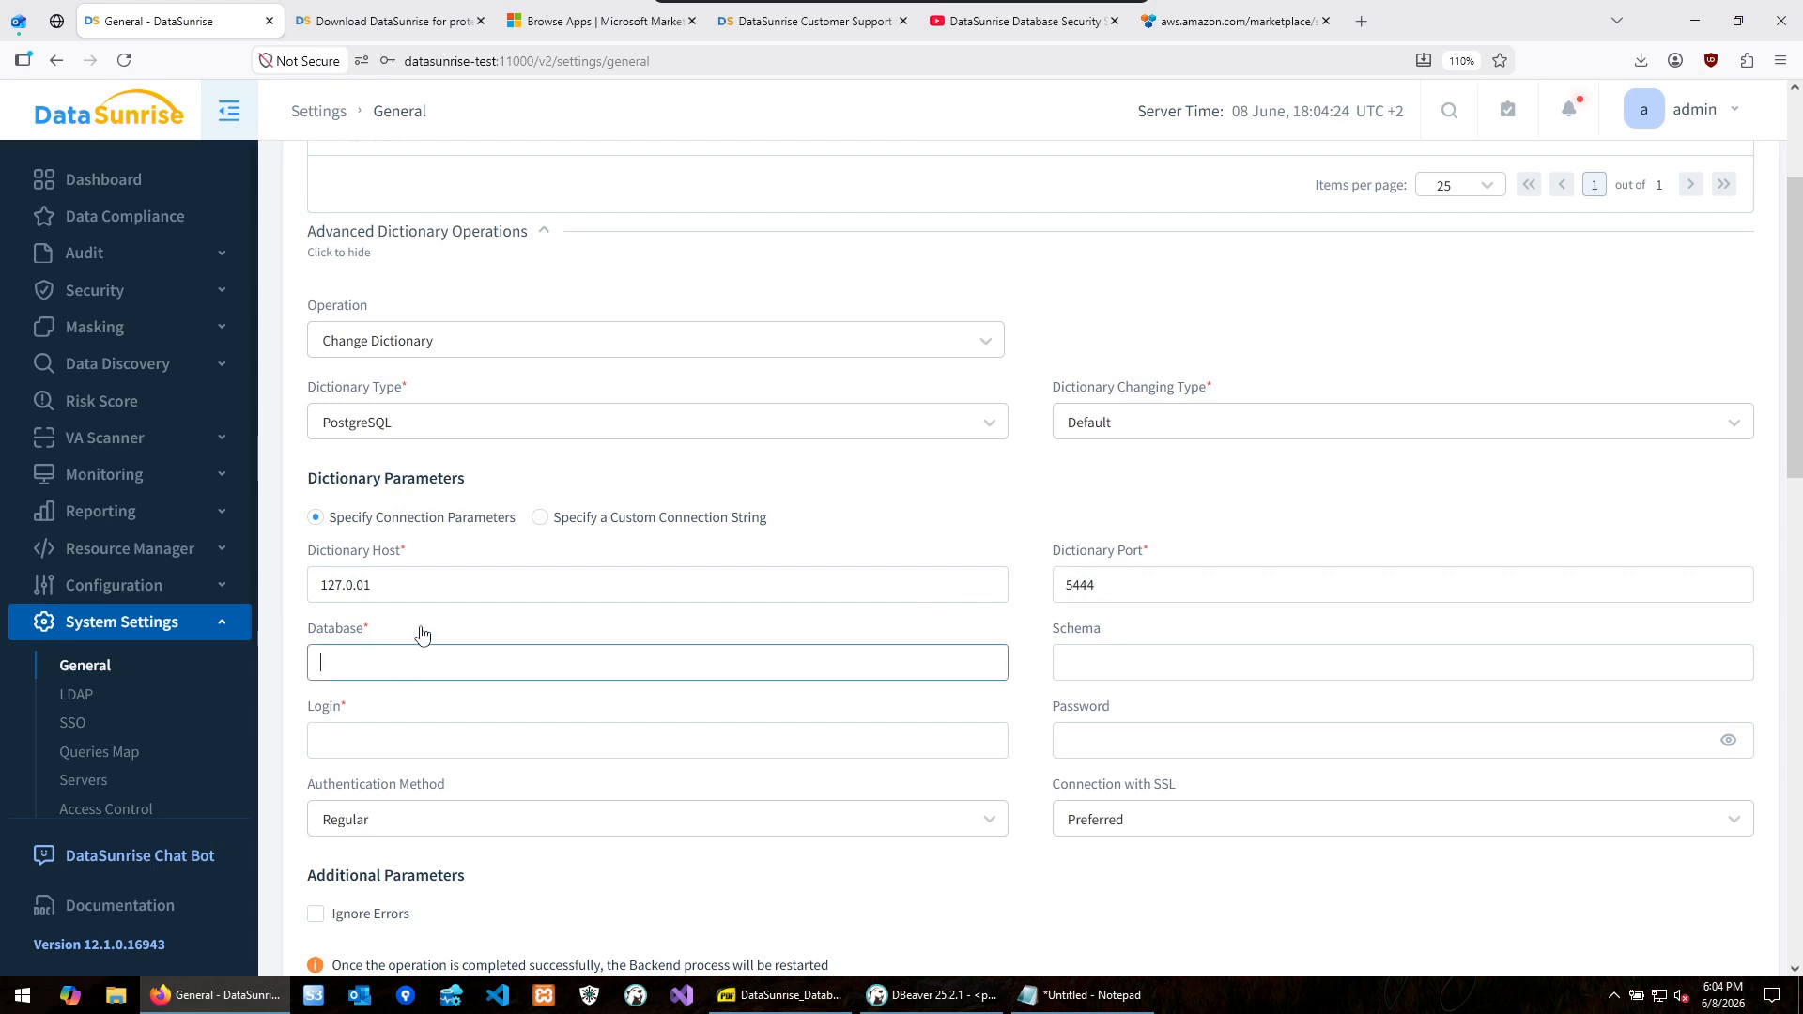
type("dsdic")
- Leave the dictionary schema empty, enter the database password and set the login to postgres
left_click(1097, 659)
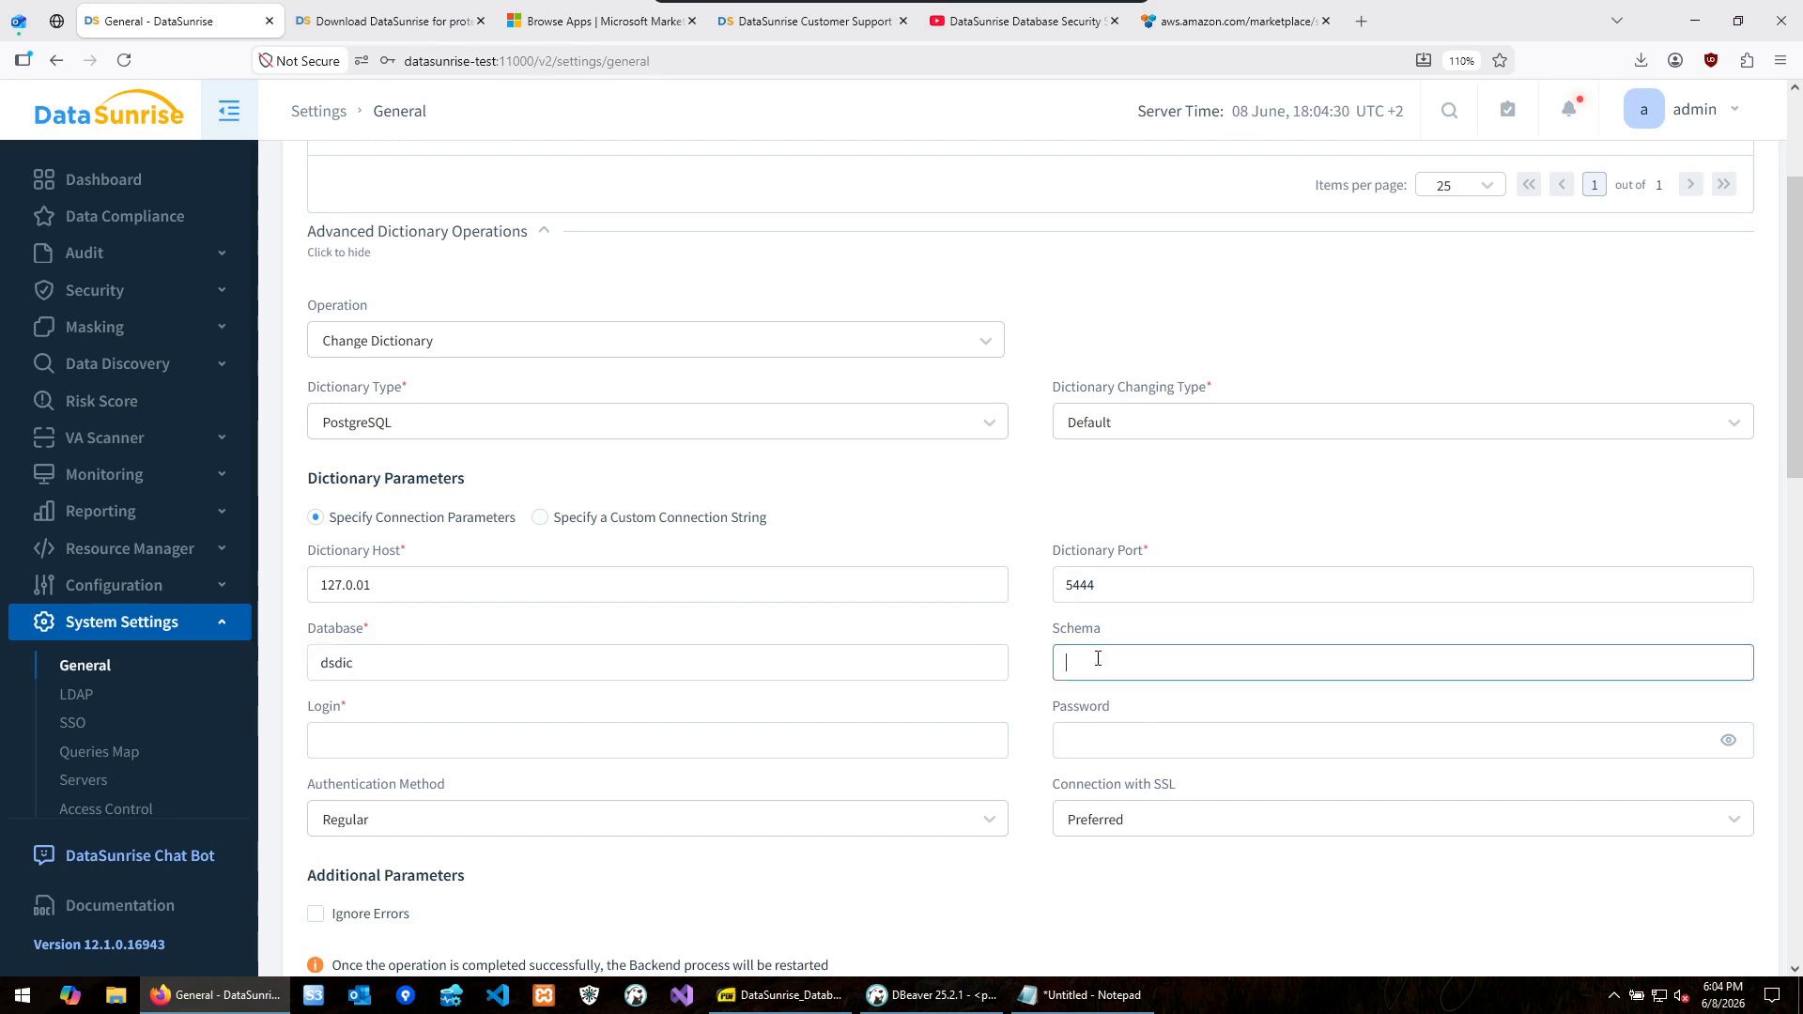
left_click(1136, 731)
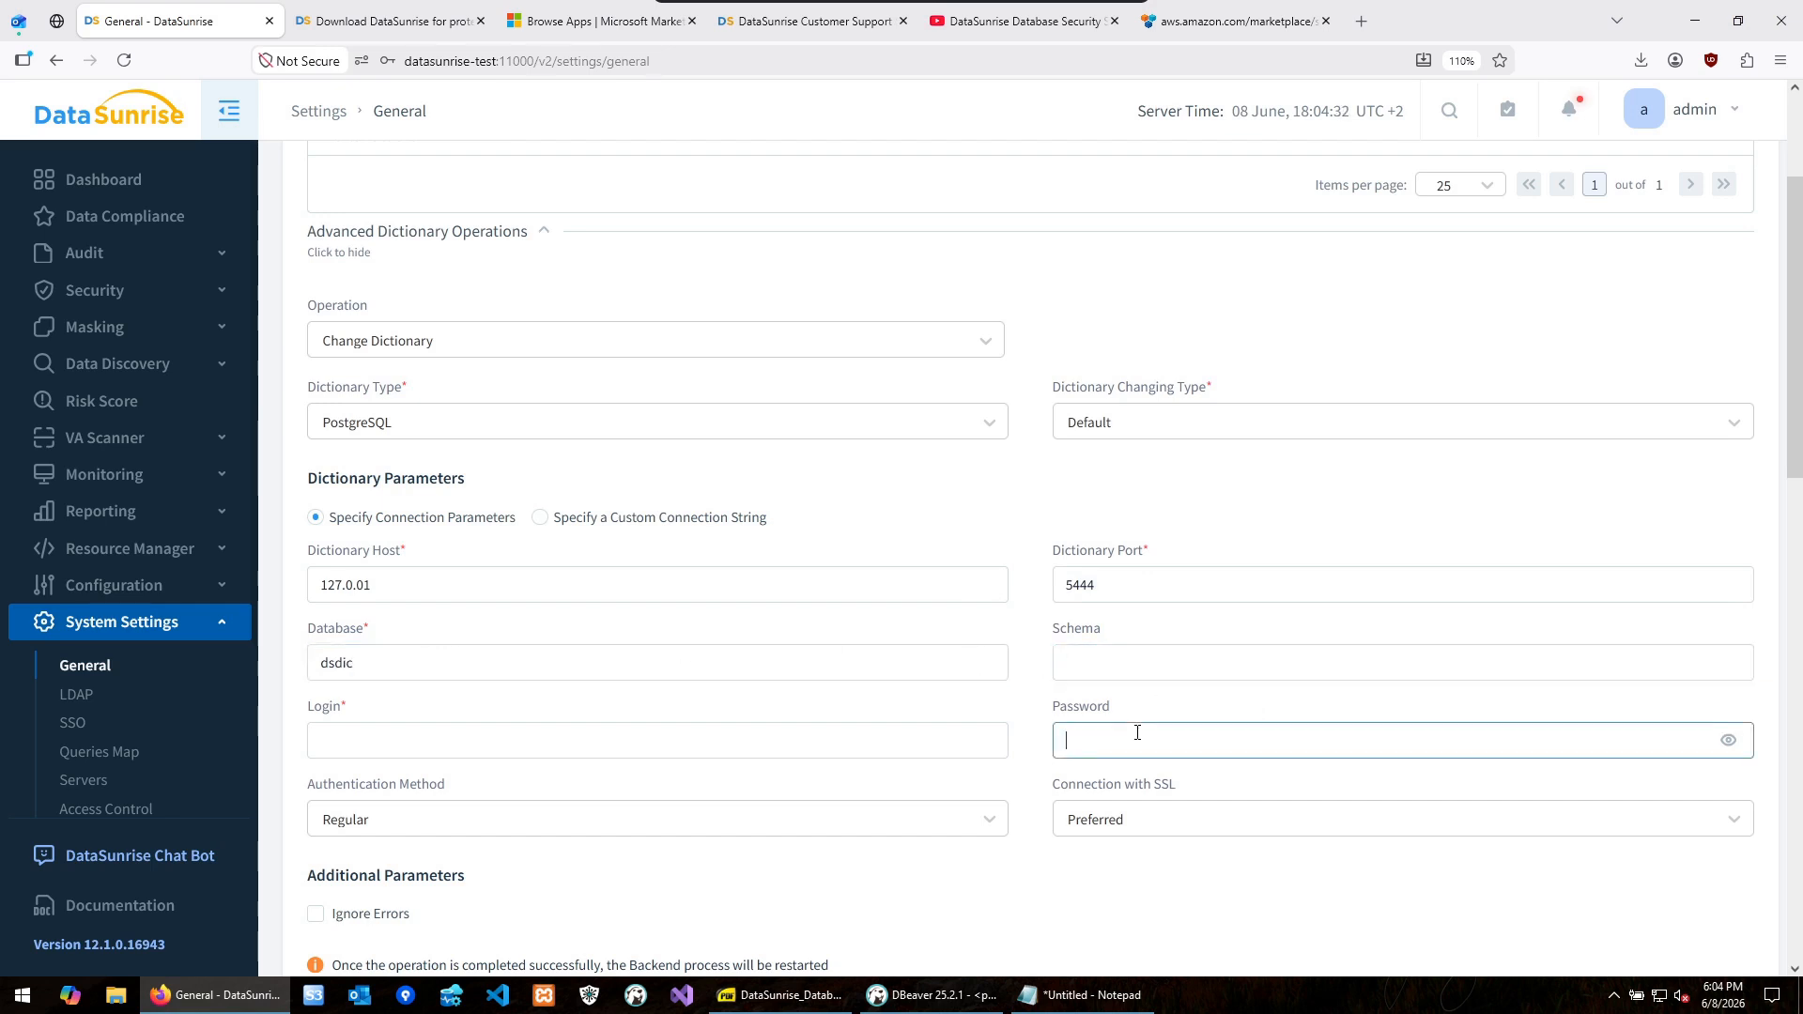
left_click(1160, 729)
type("*********")
left_click(491, 740)
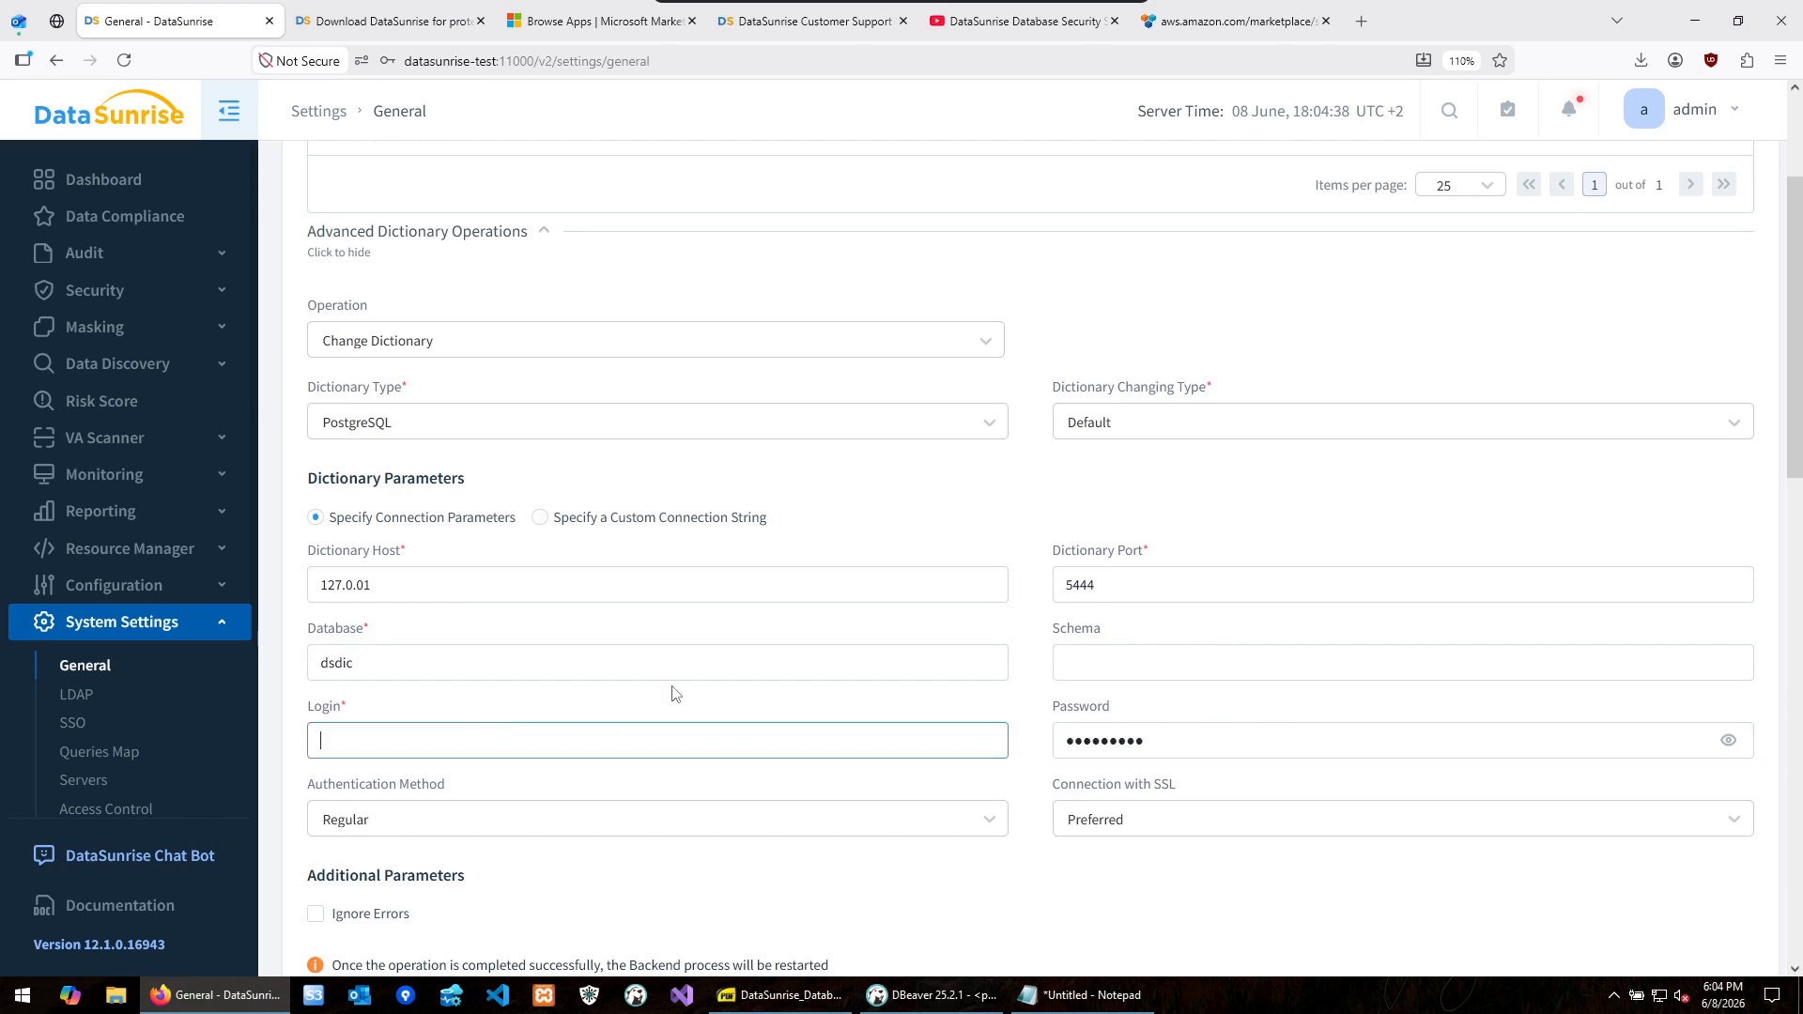
type("postgres")
- View the dictionary connection's authentication method choices and the additional parameters below them
left_click(381, 830)
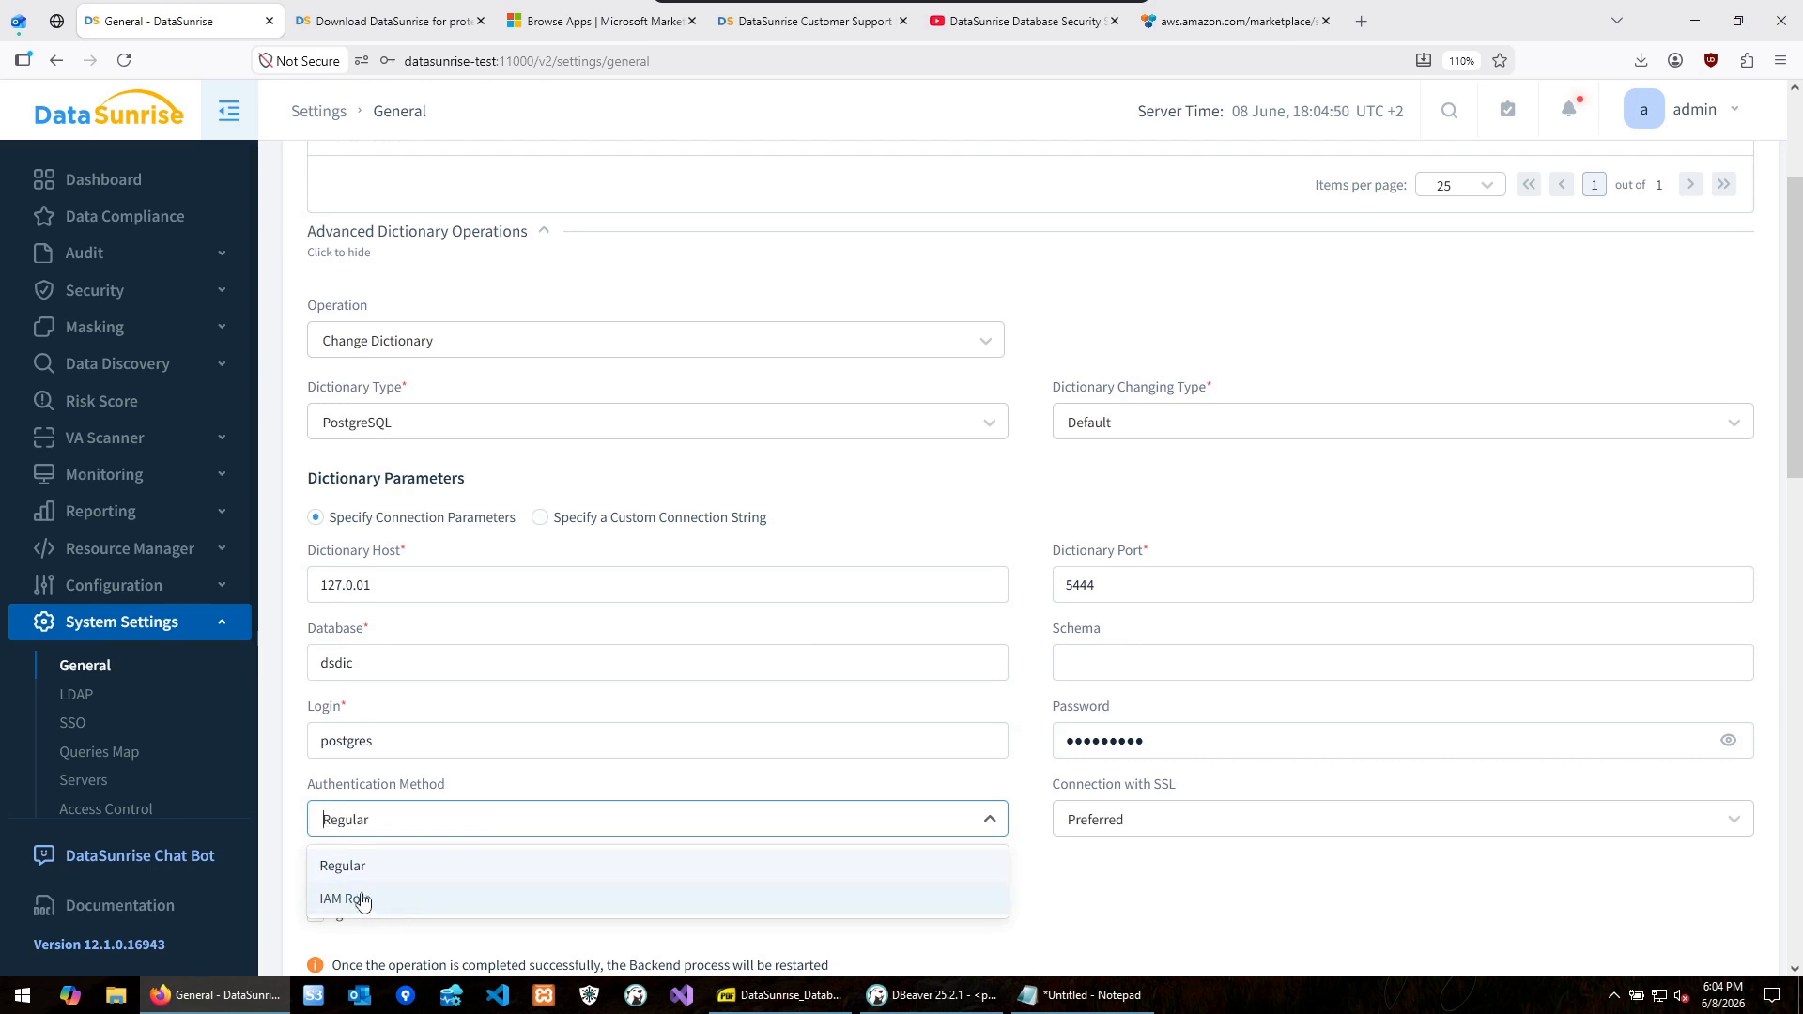
left_click(1089, 939)
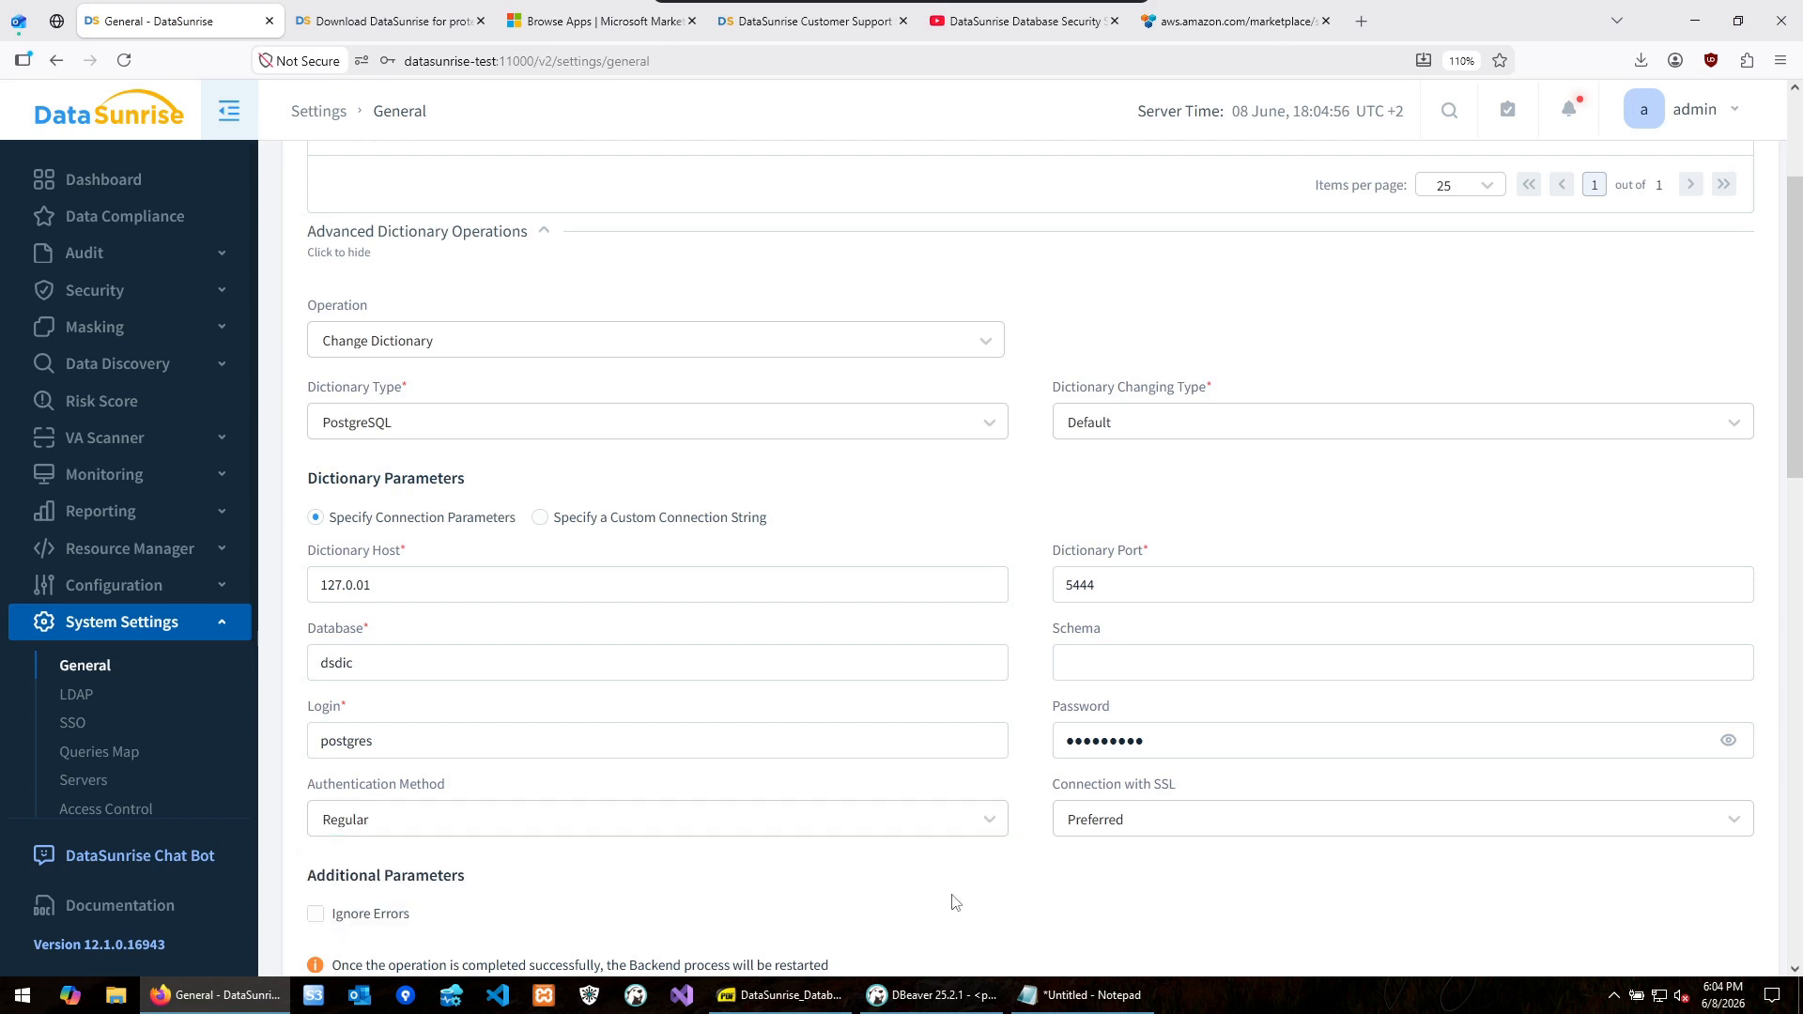
scroll(669, 894, "down", 3)
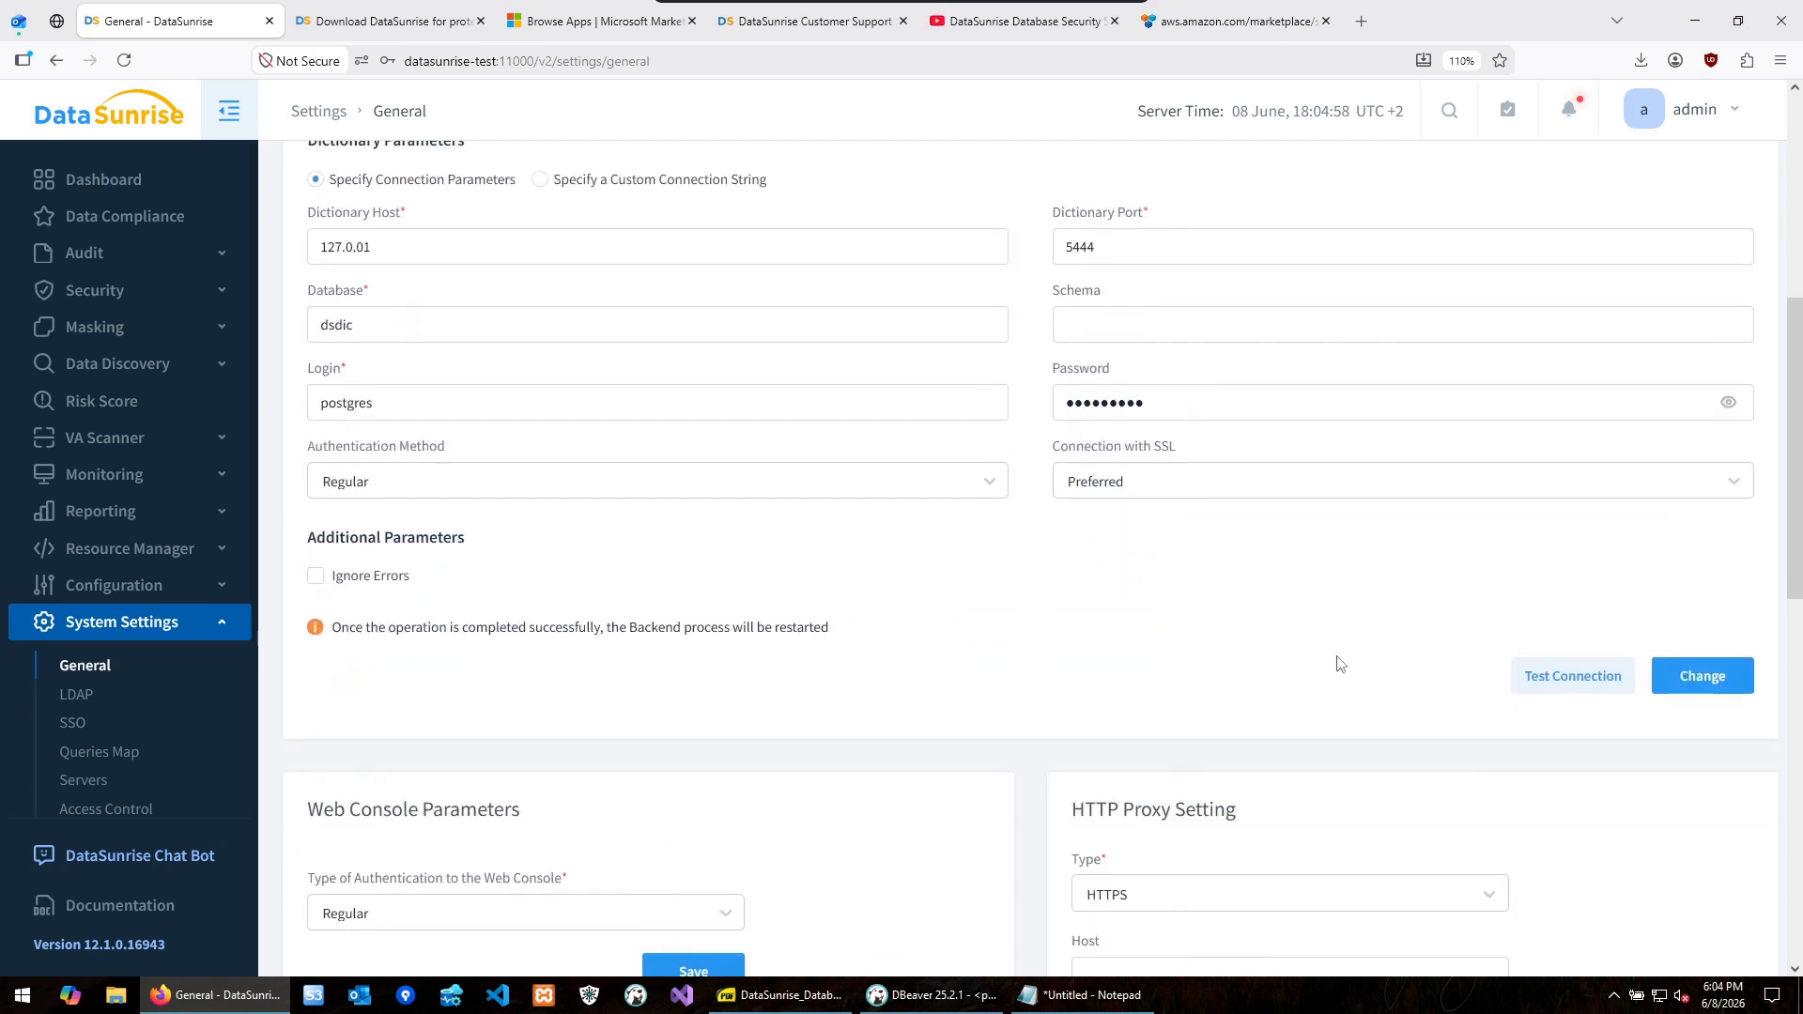
- Test the dictionary connection, correct the dictionary host to 127.0.0.1 and test the connection again
left_click(1572, 678)
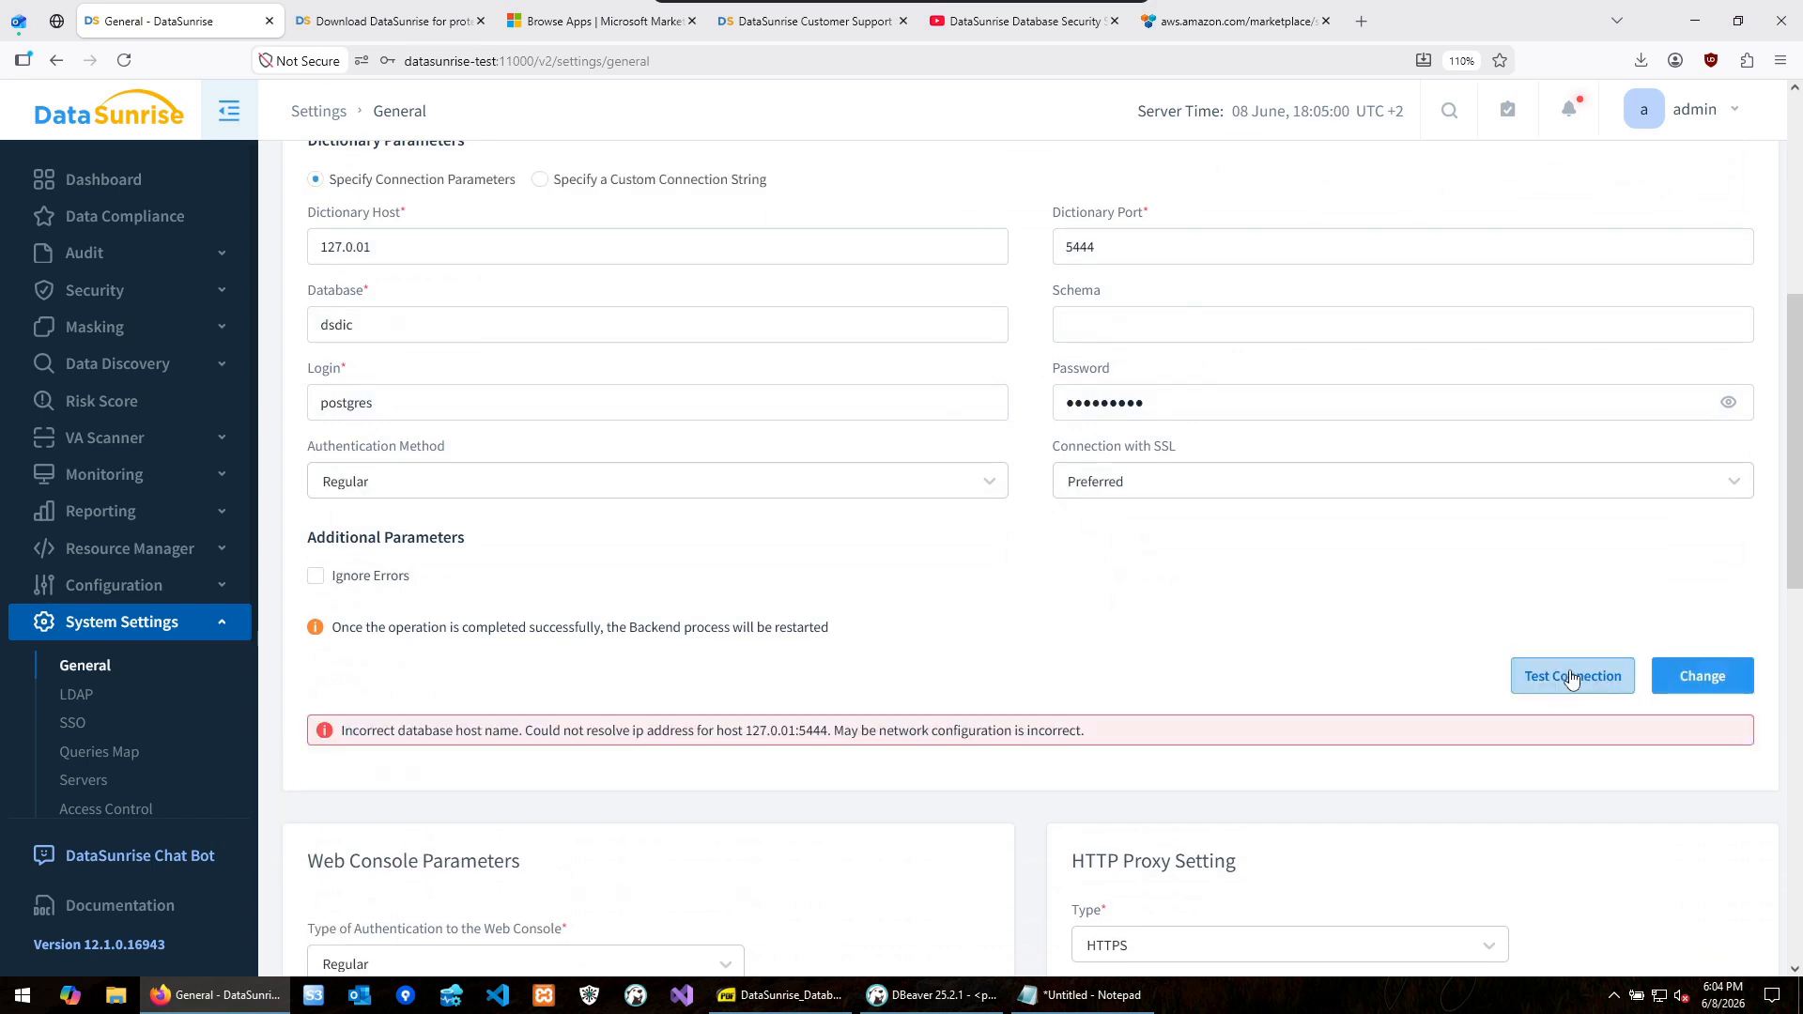
scroll(1105, 641, "up", 2)
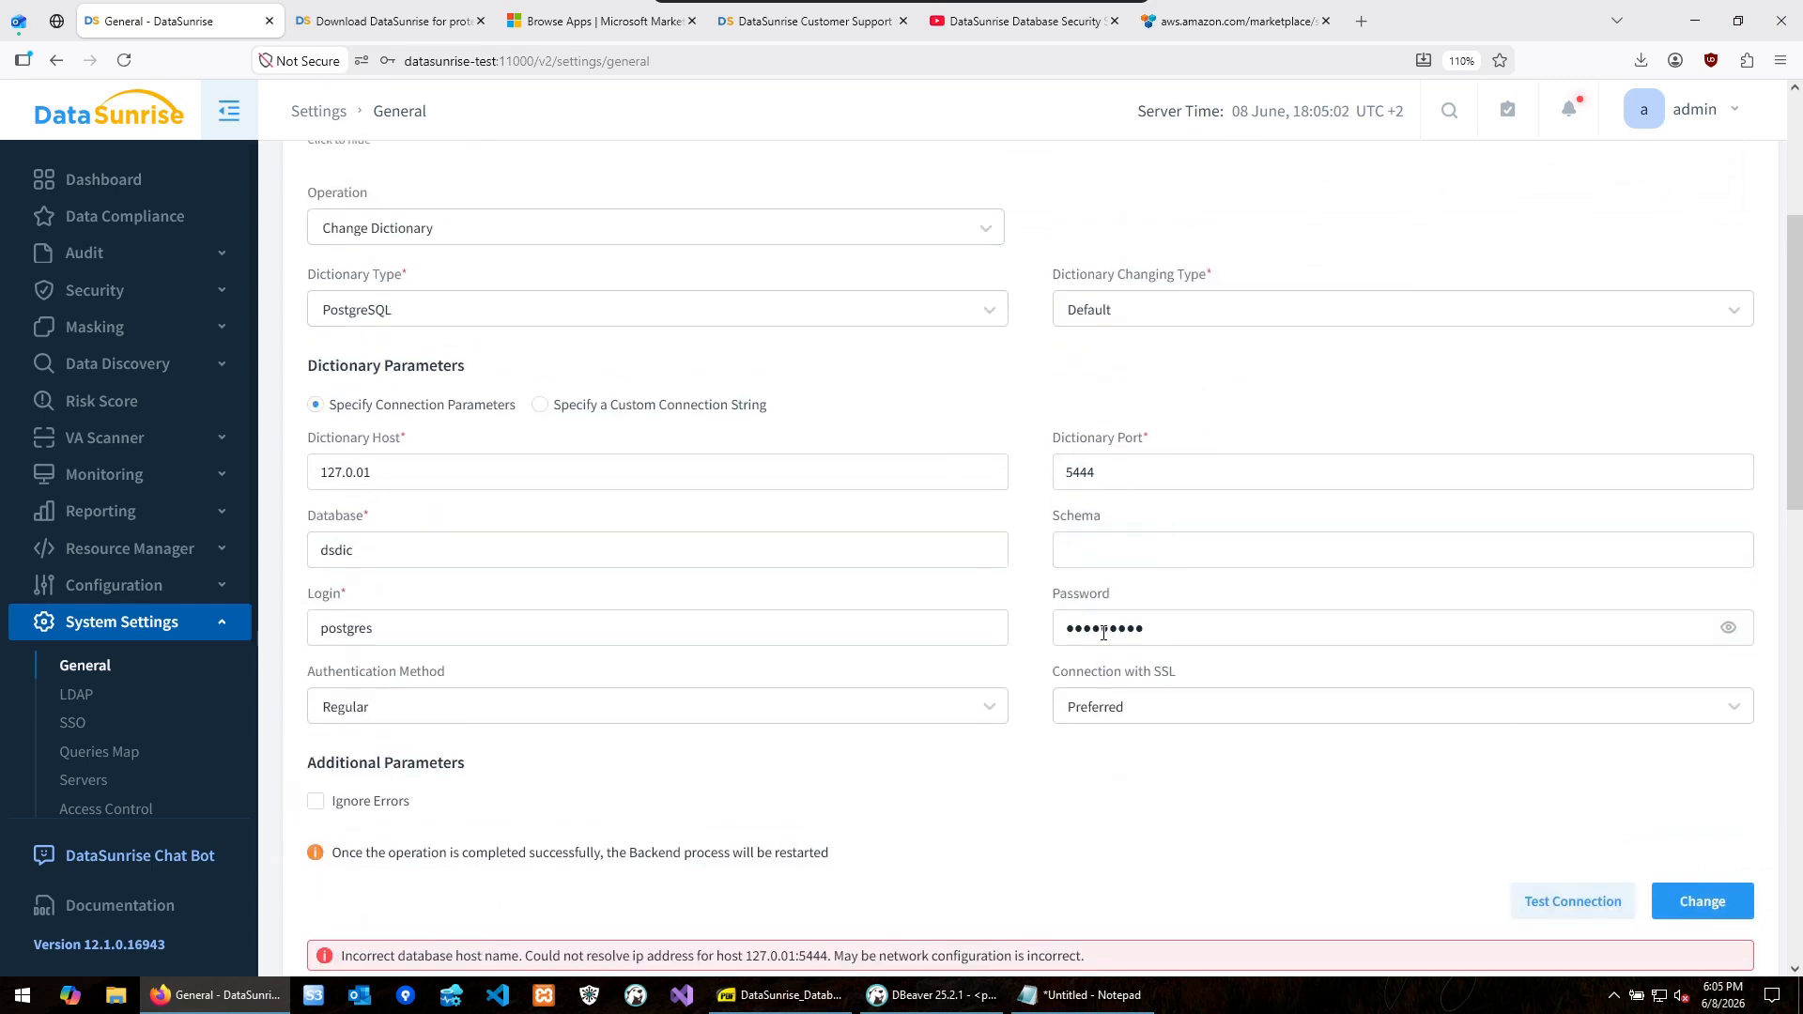
left_click(423, 484)
left_click_drag(364, 474, 357, 474)
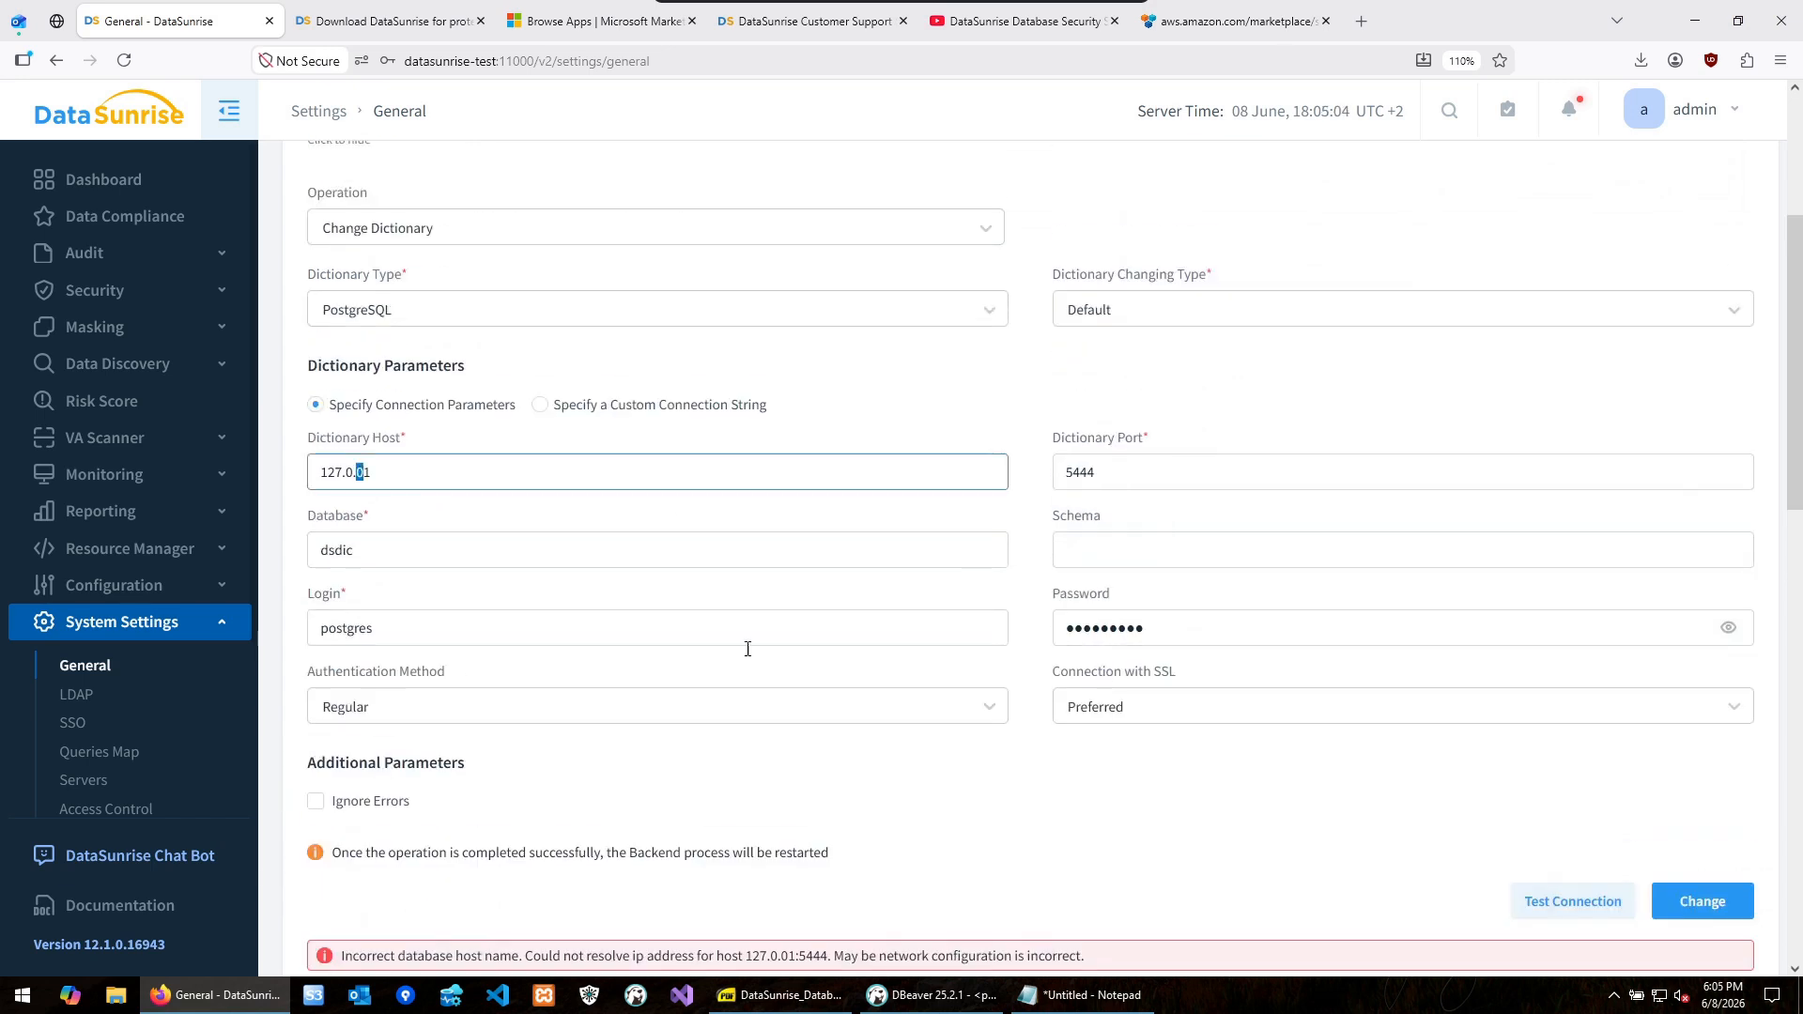
key("Right")
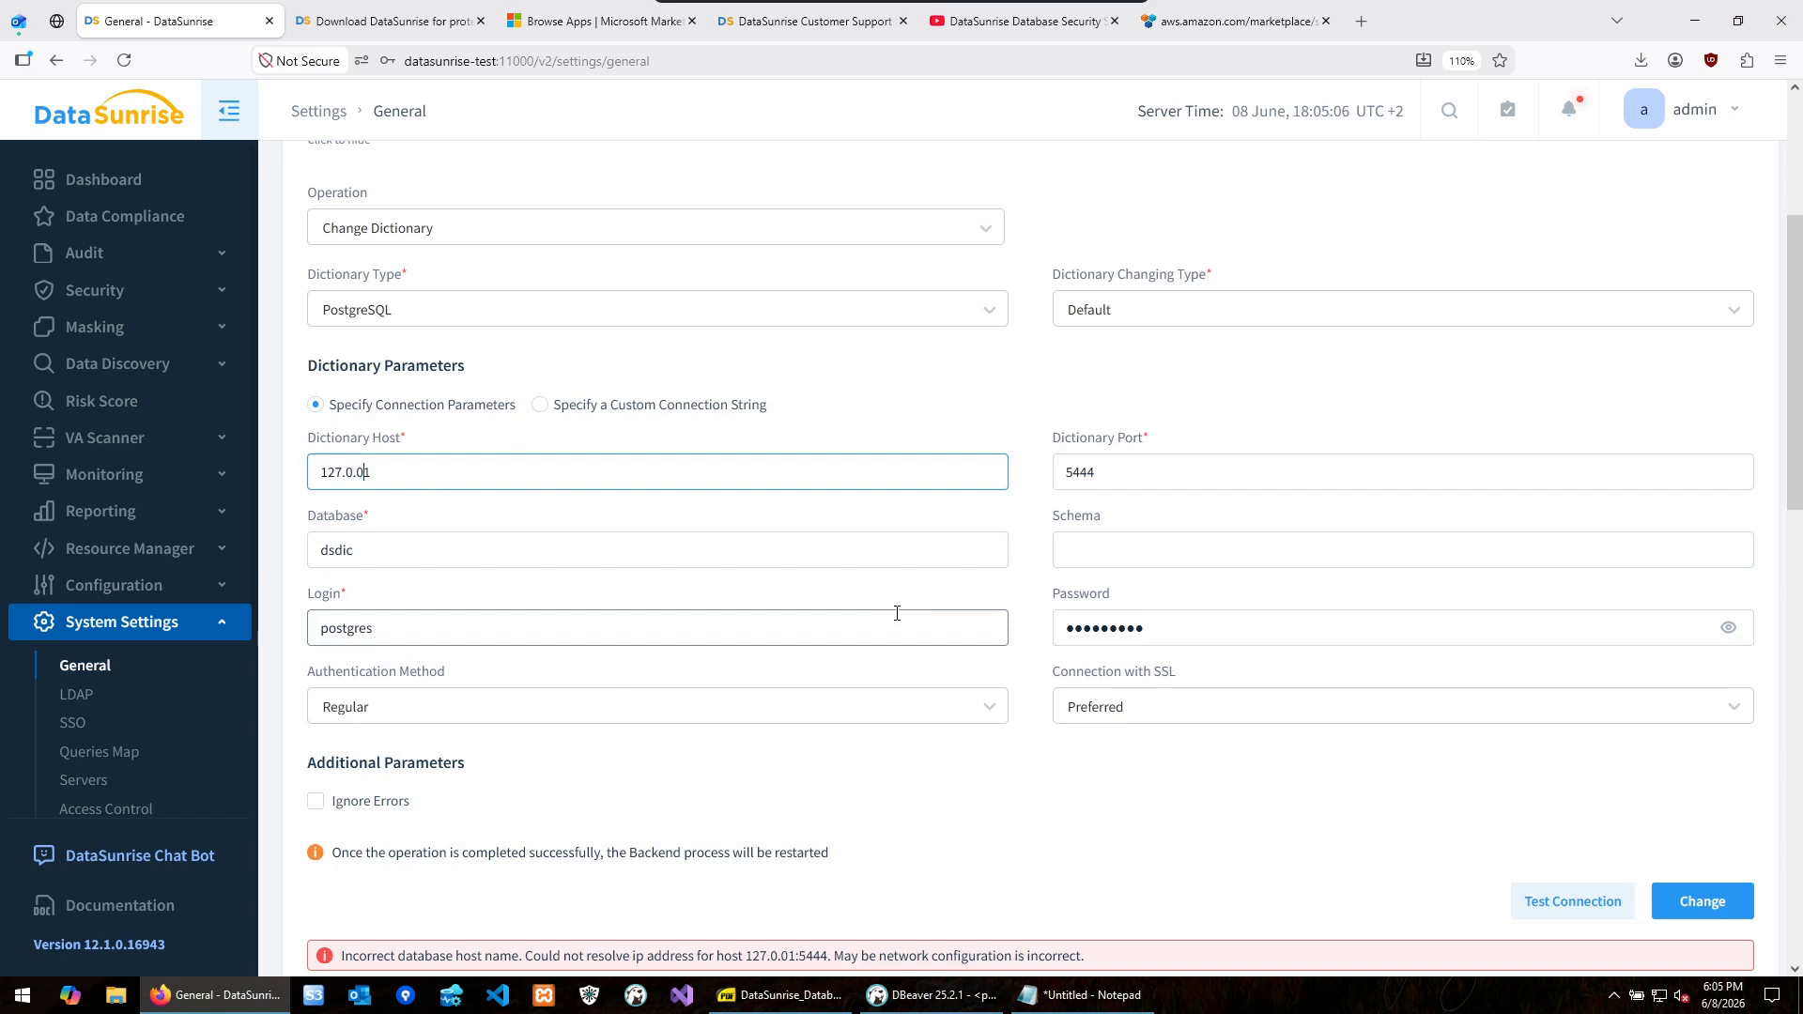
type(".")
scroll(1231, 668, "down", 3)
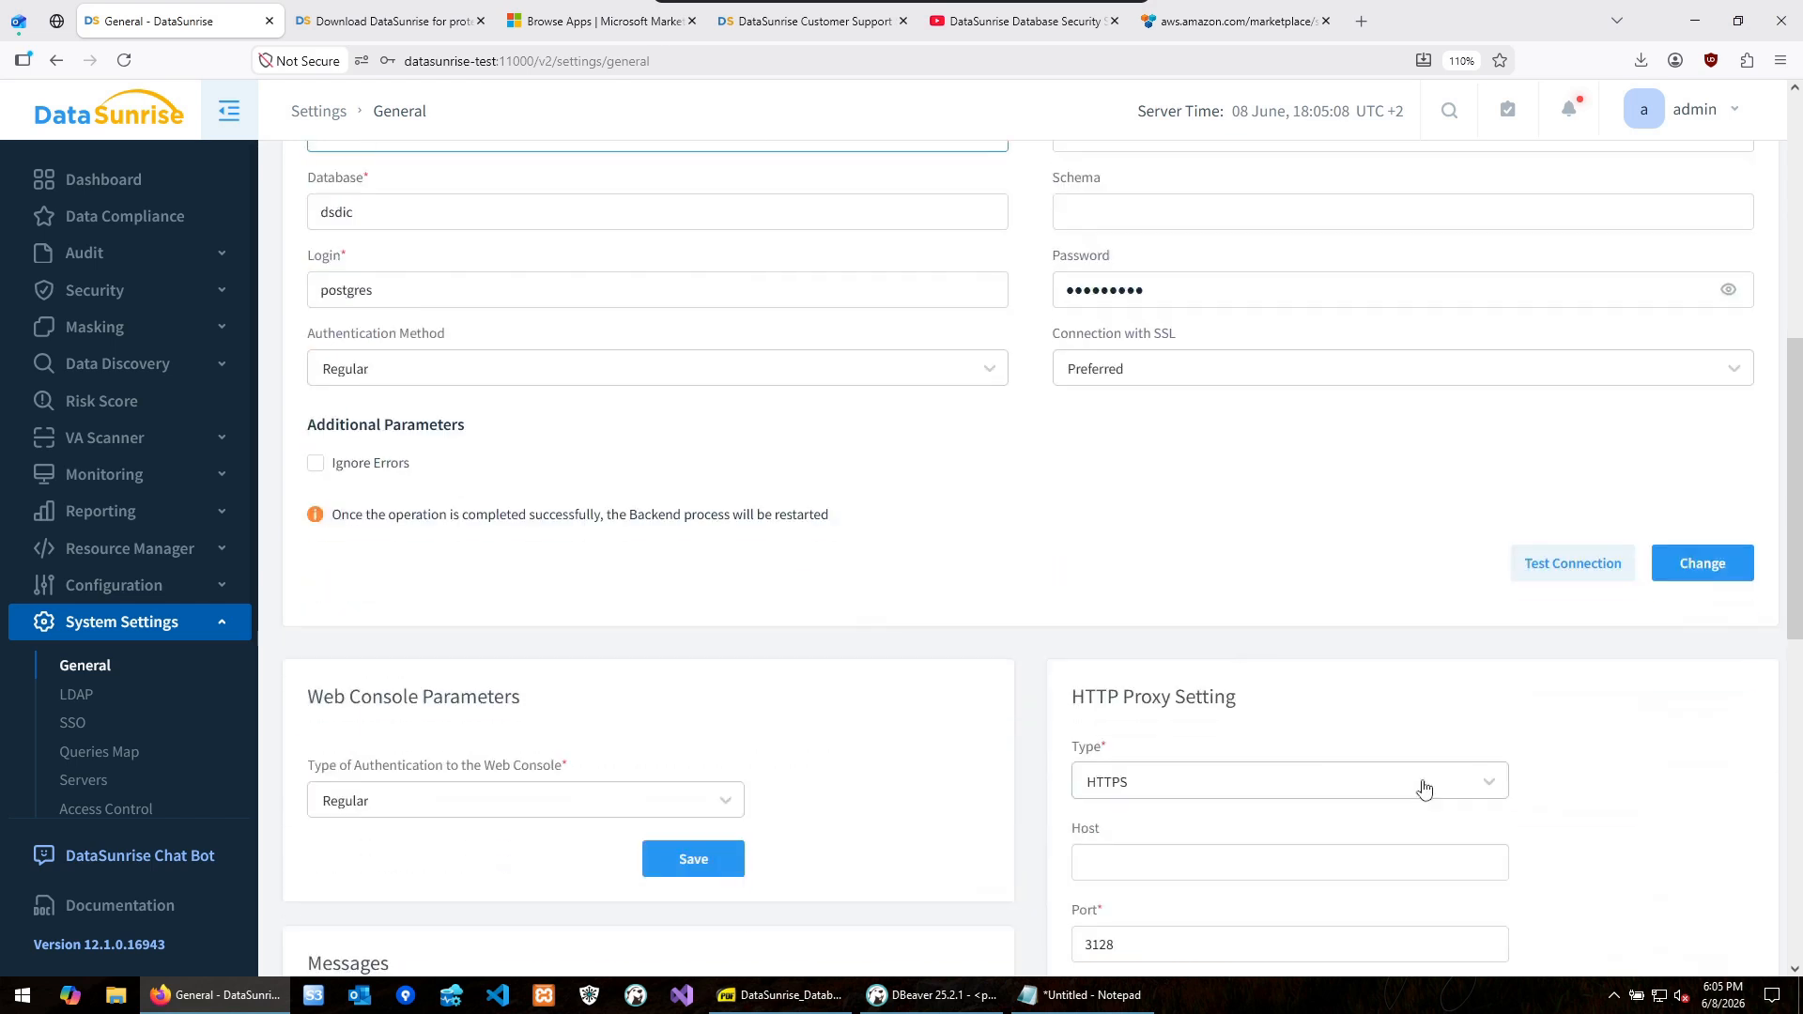
left_click(1540, 567)
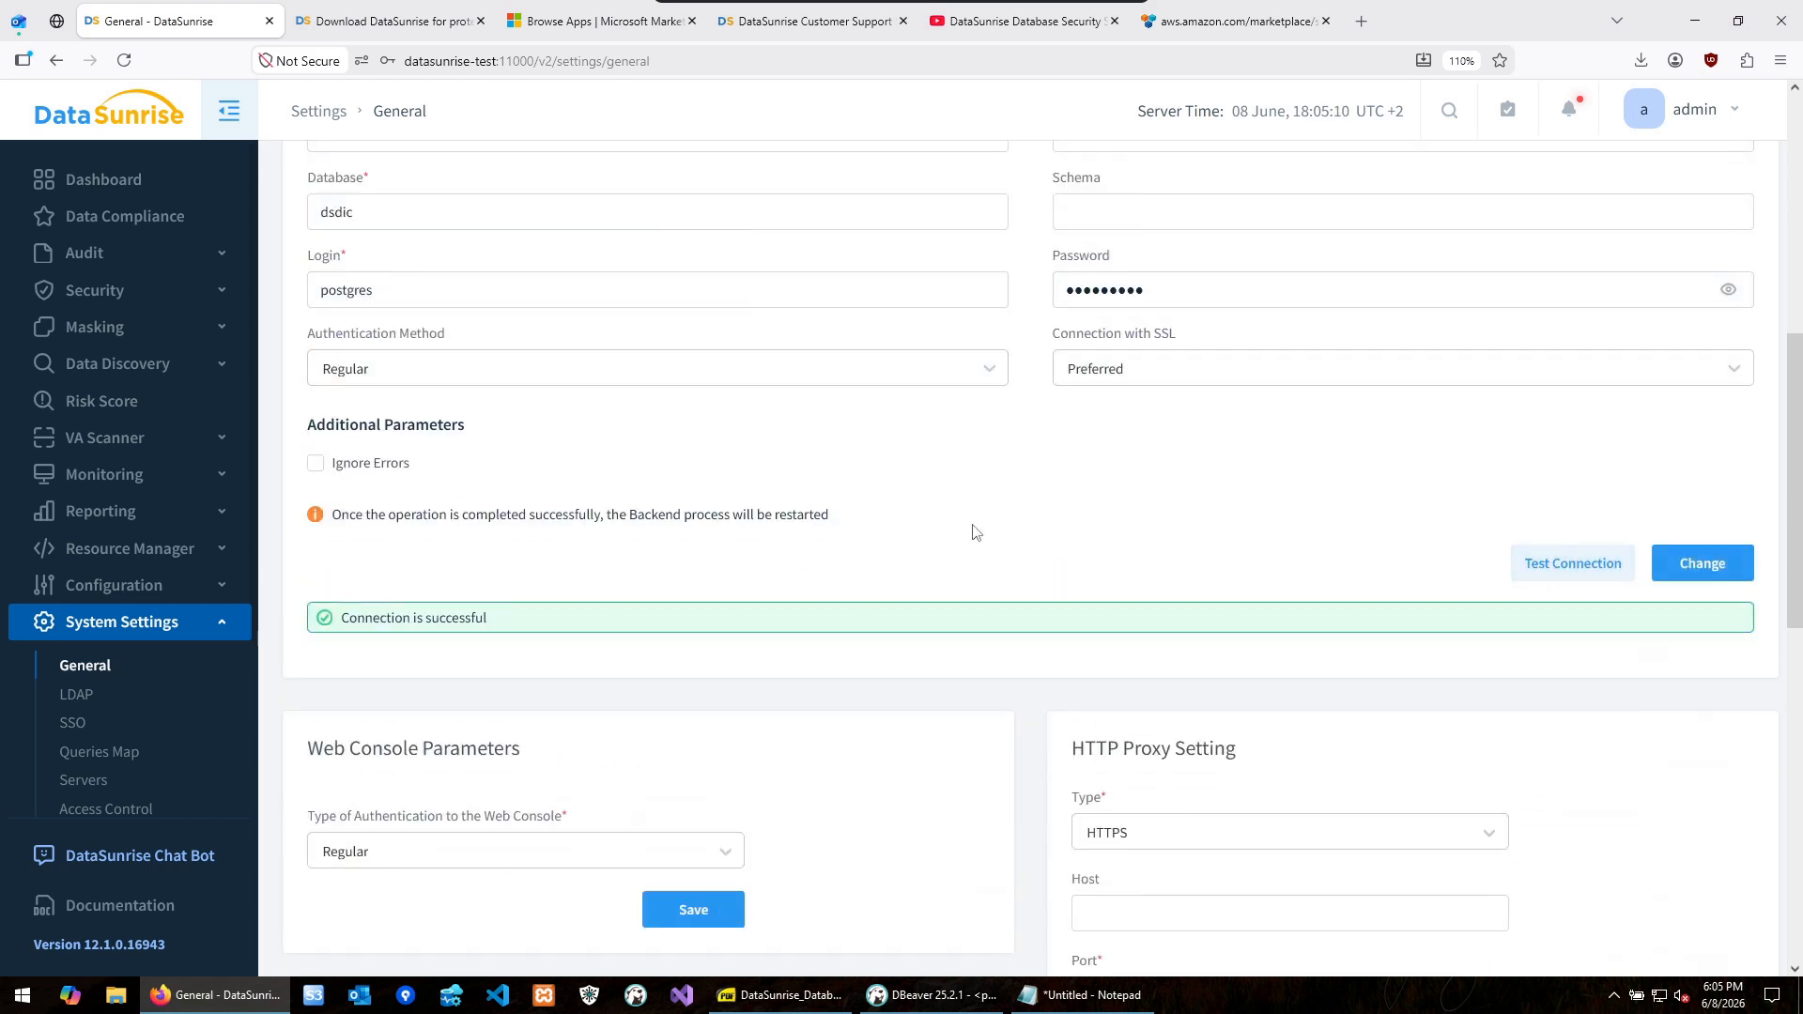
- Review the dictionary parameters and apply the change of dictionary to the PostgreSQL database dsdic
scroll(920, 474, "up", 3)
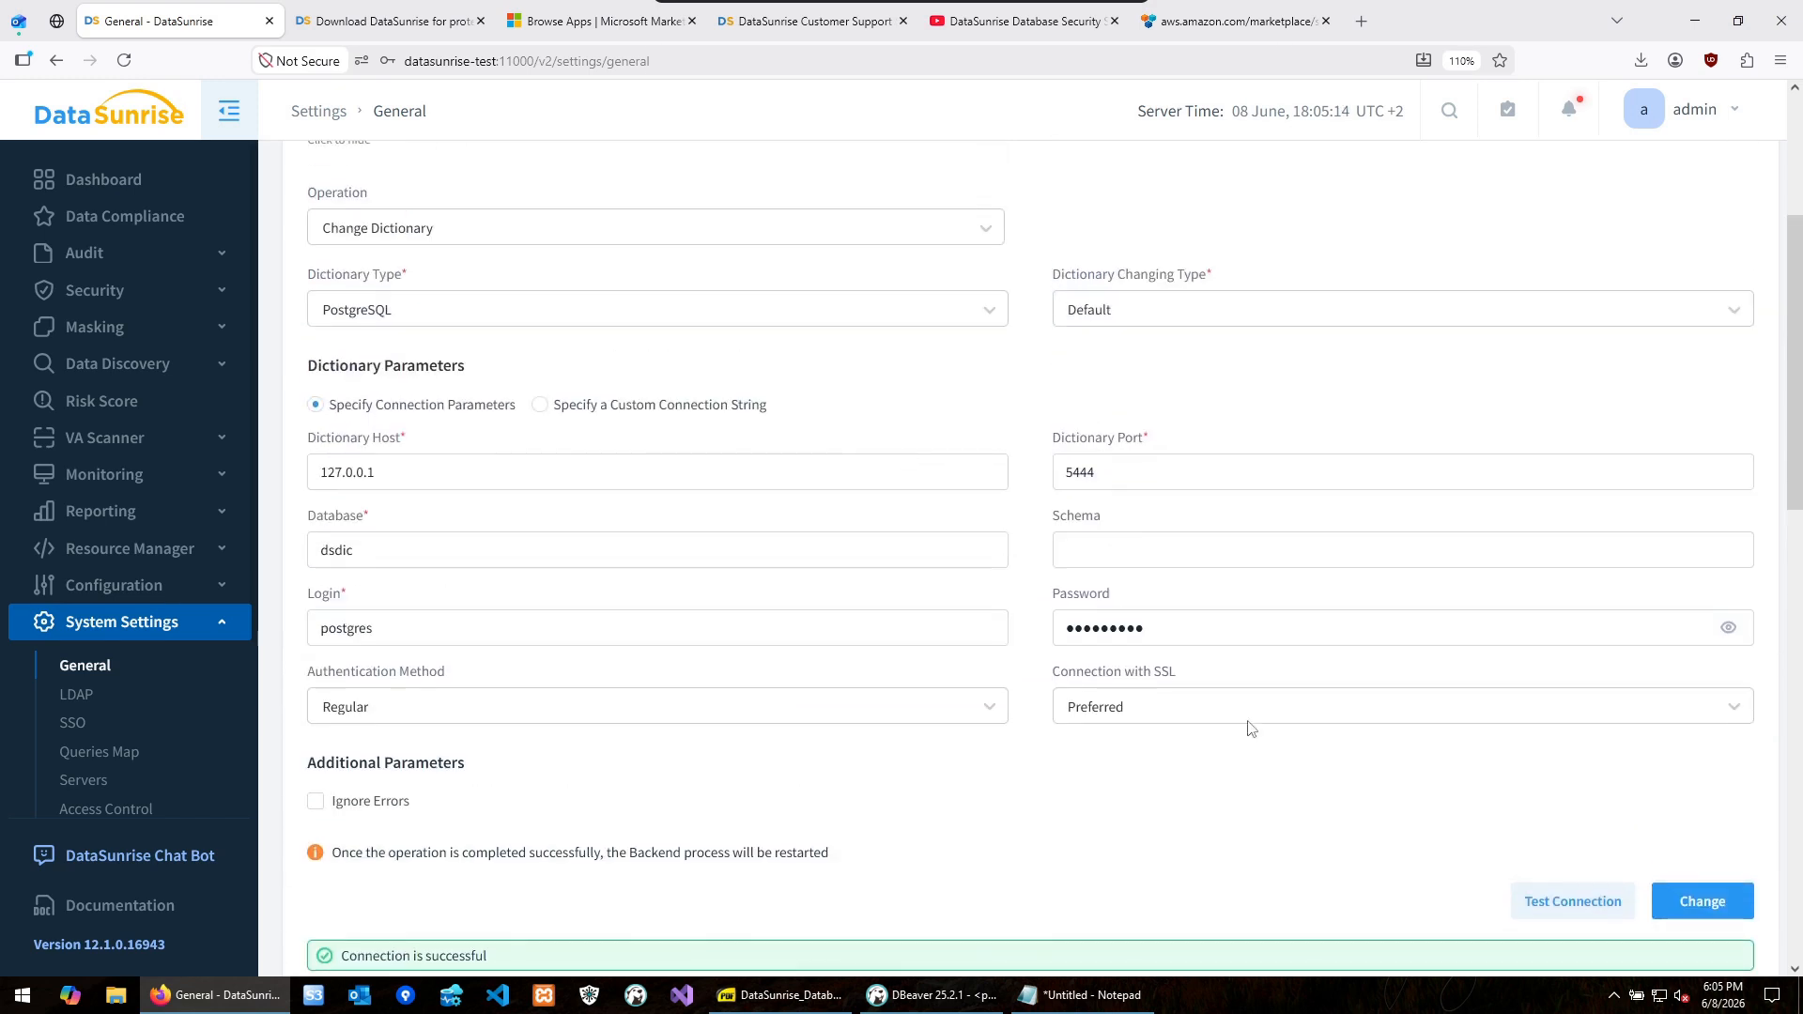
double_click(347, 550)
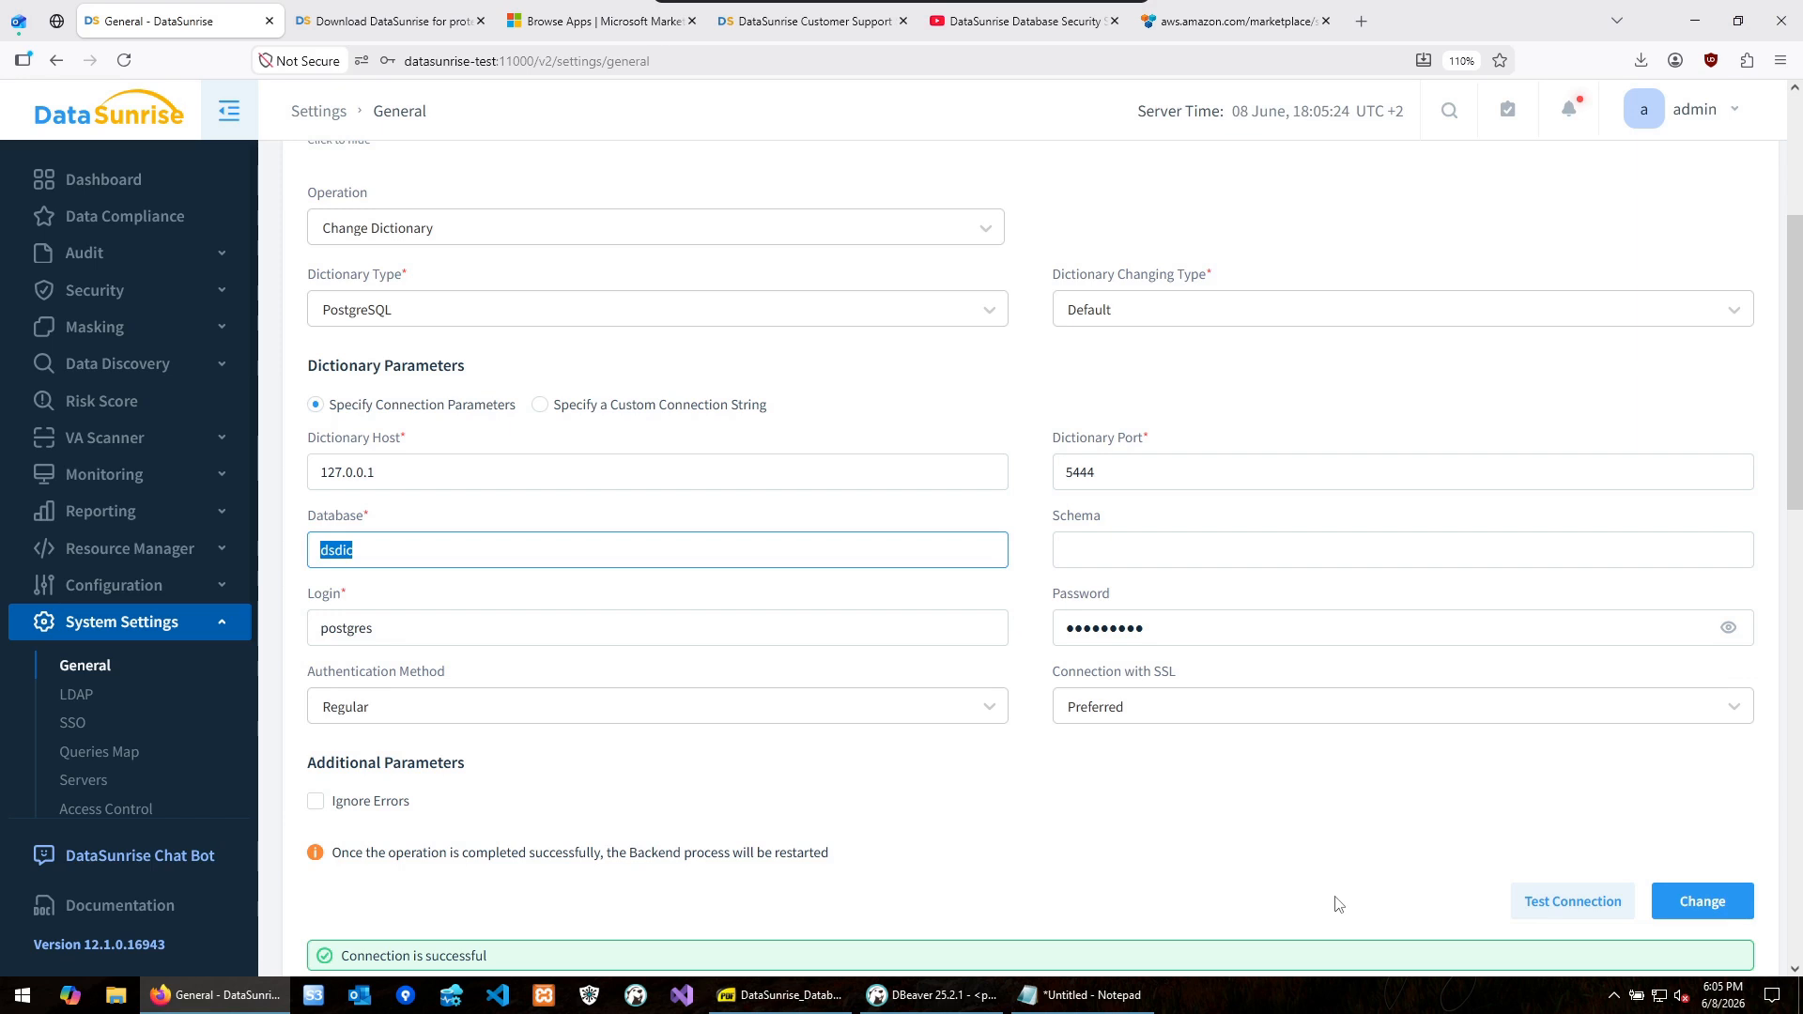
scroll(1417, 890, "down", 2)
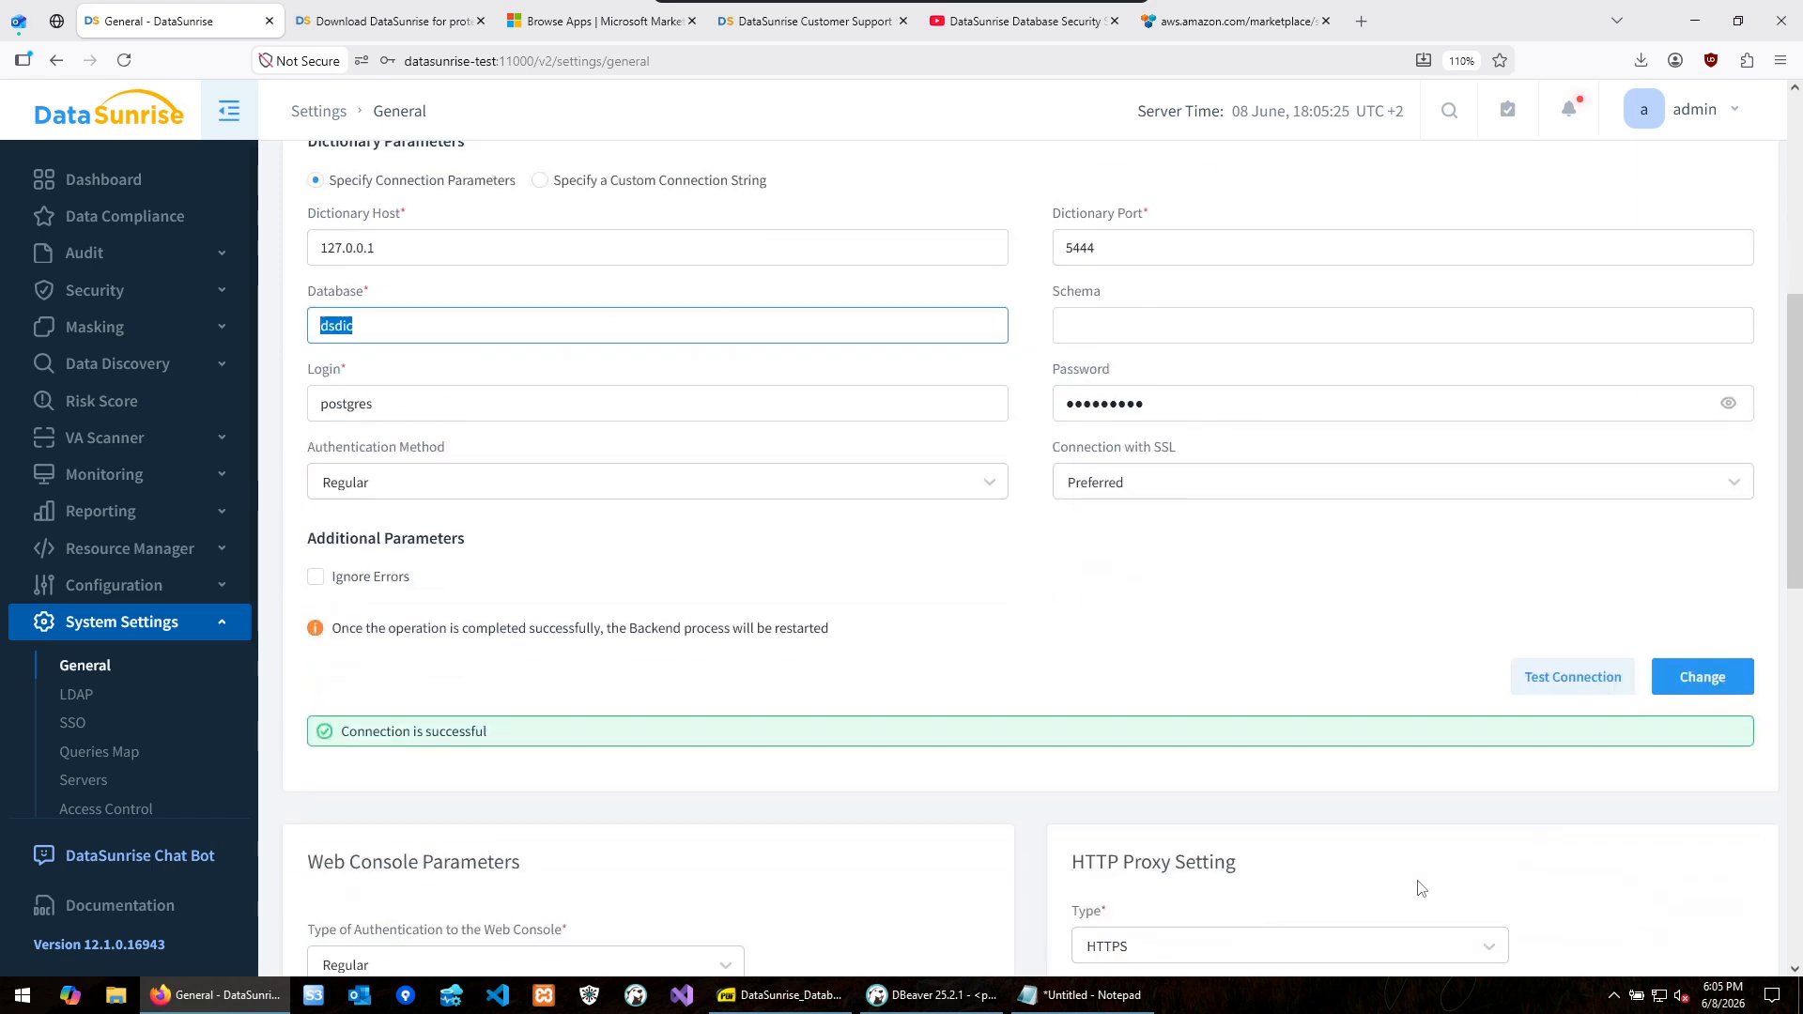
left_click(1702, 676)
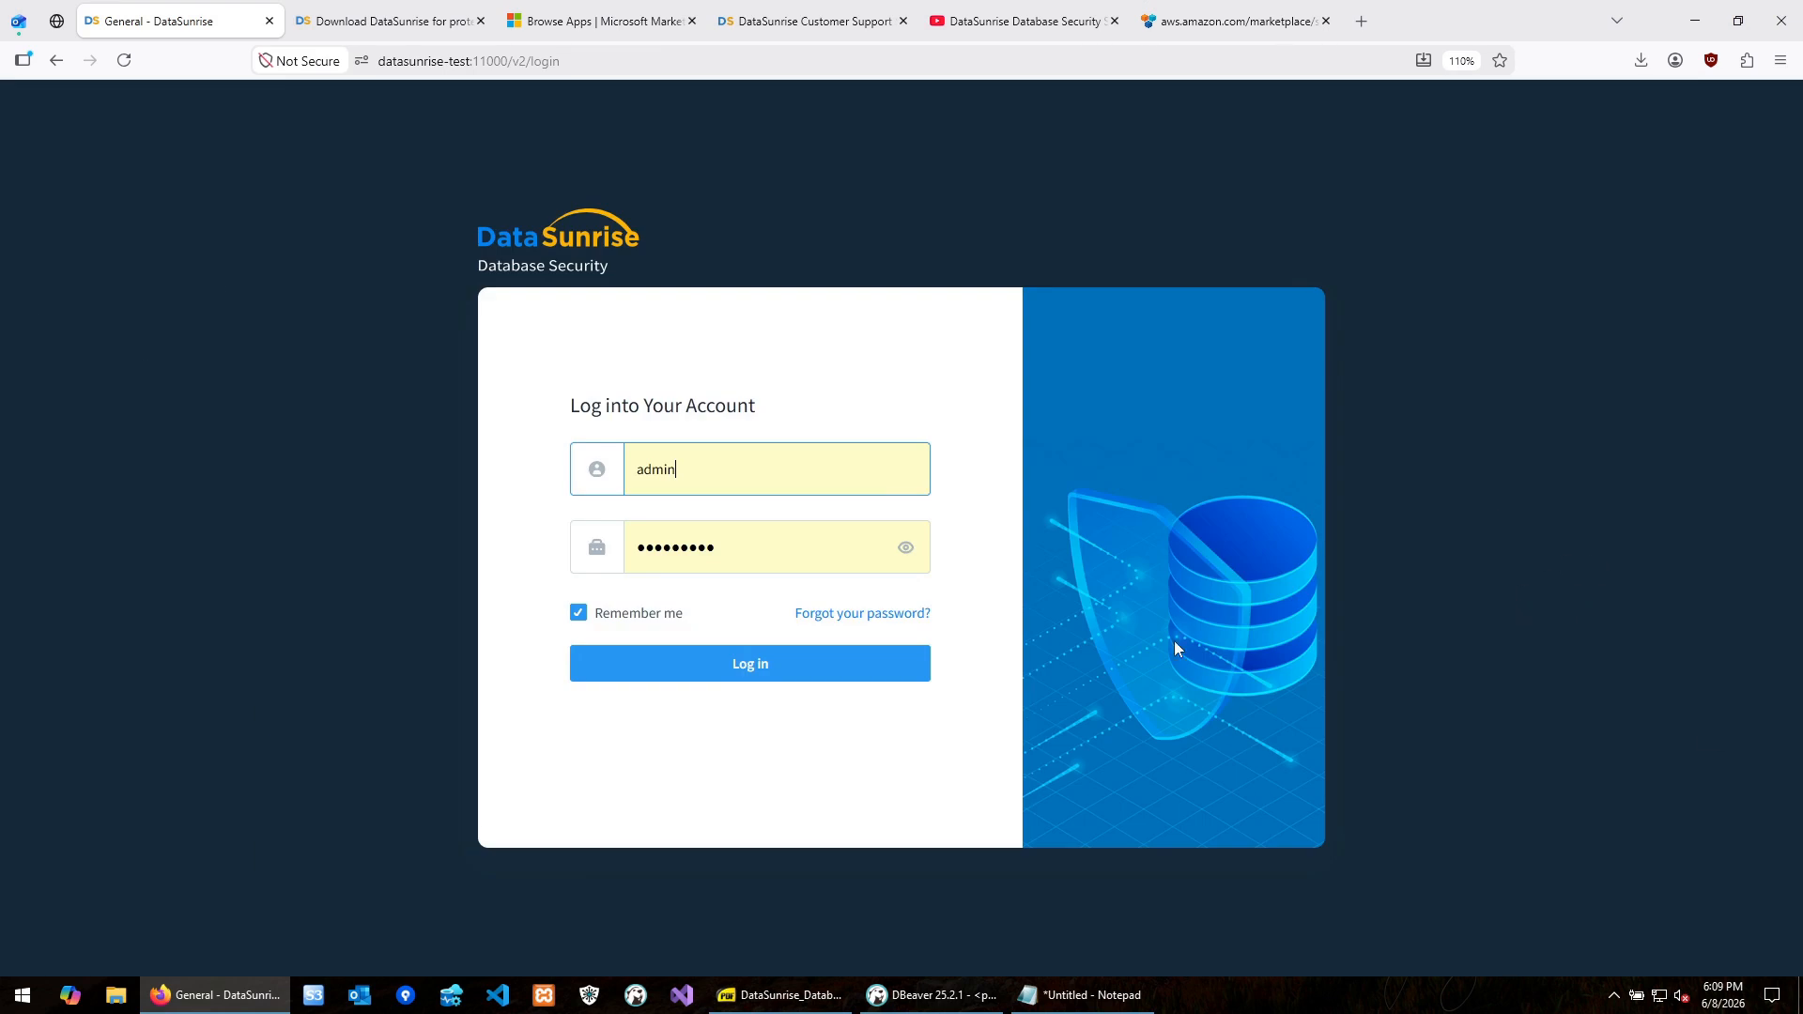
- Log back into the web console as admin with the saved credentials
double_click(727, 471)
left_click(290, 521)
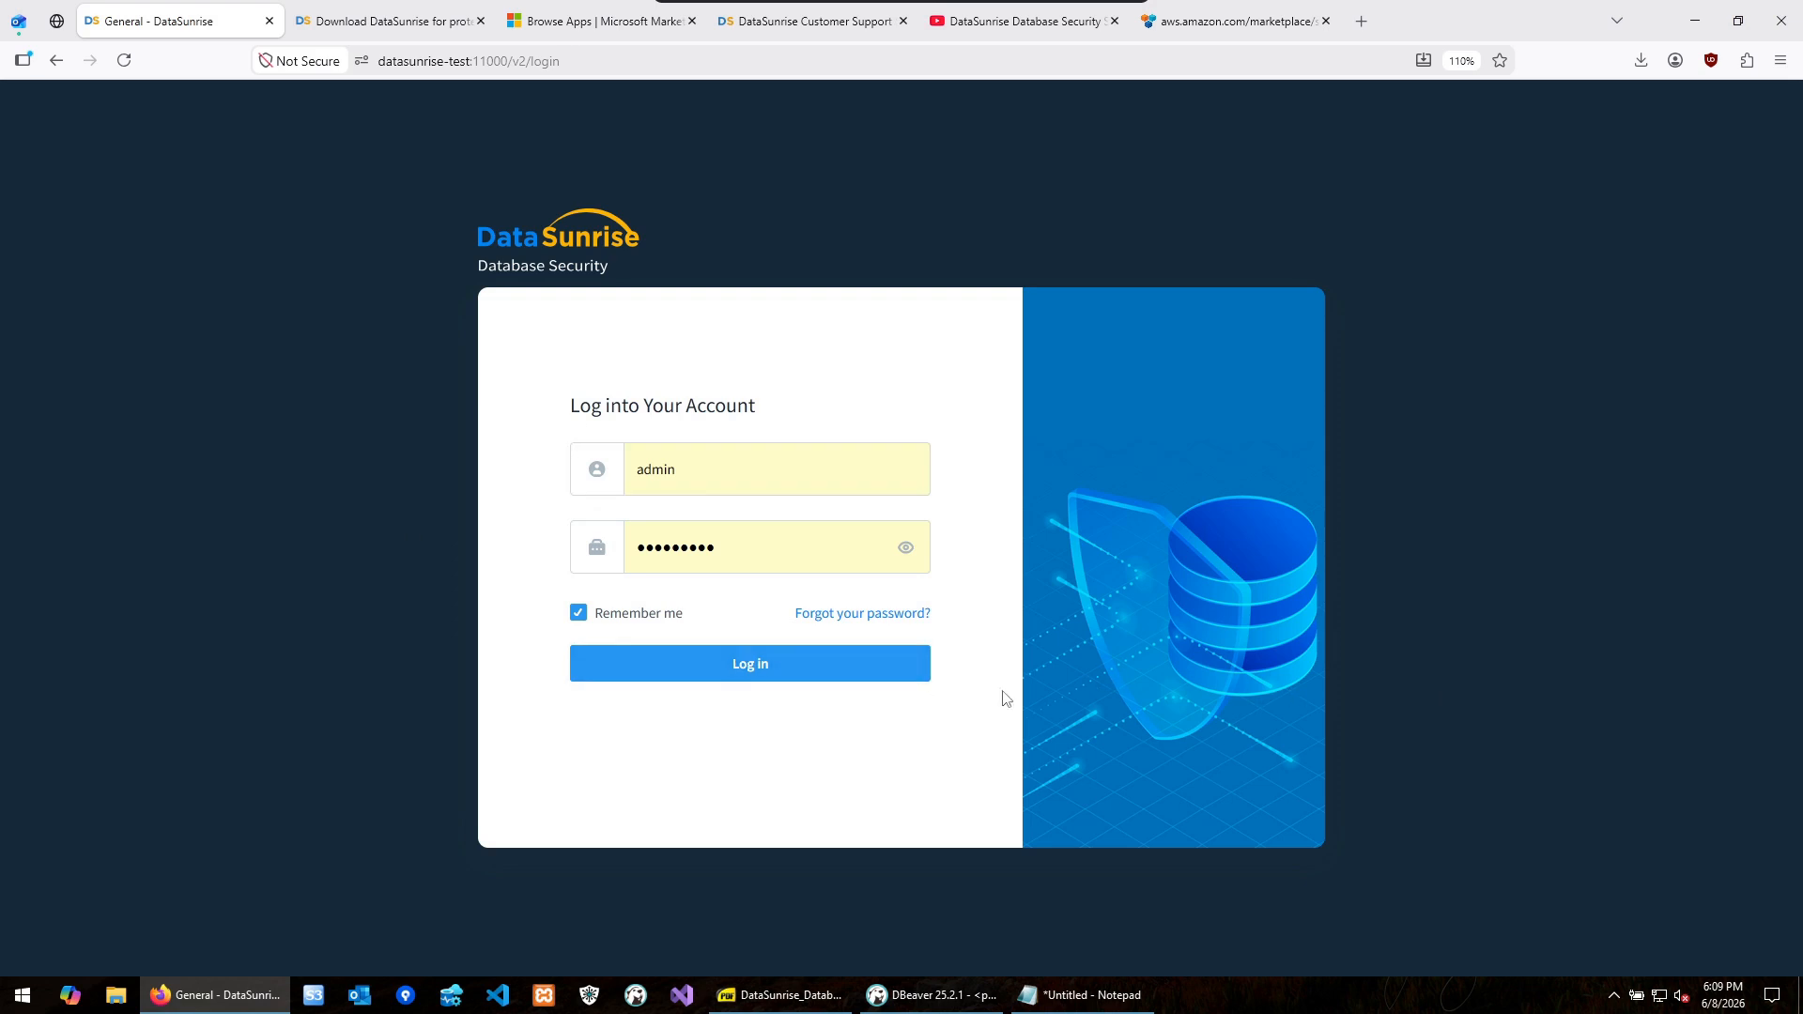
left_click(708, 654)
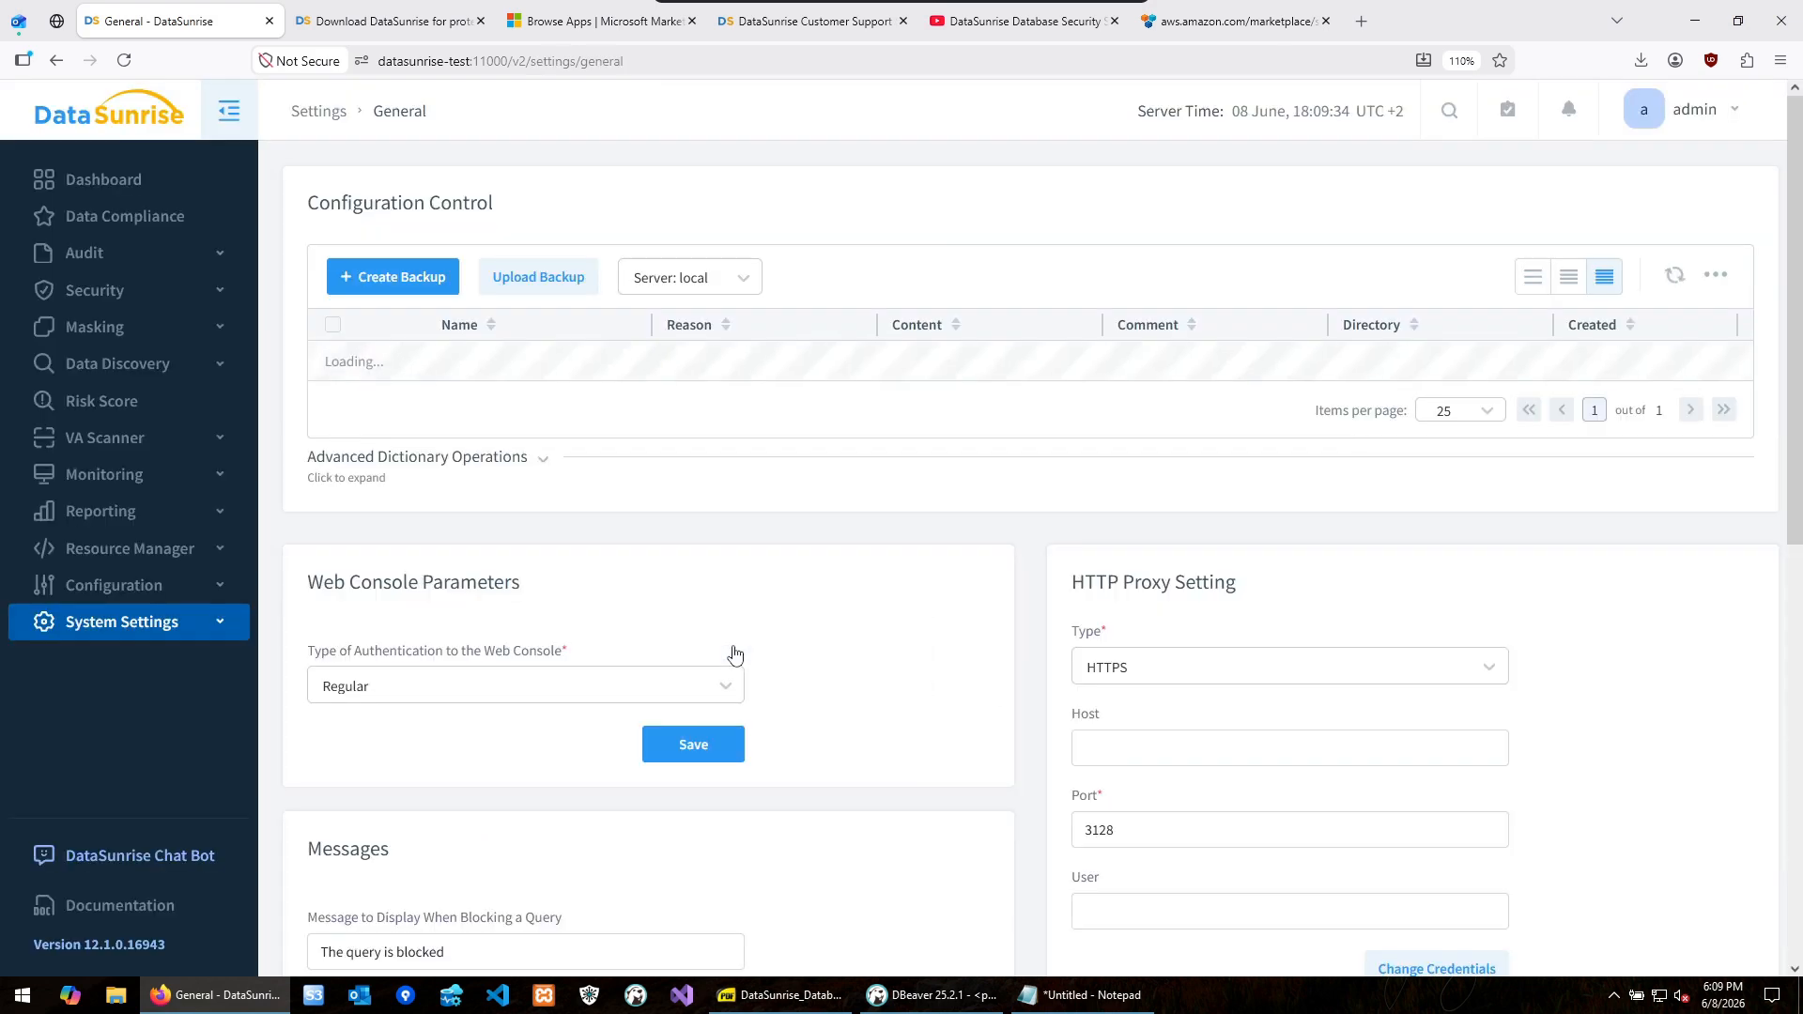
- Check the current dictionary's type, host and database in the dashboard's system info
left_click(106, 180)
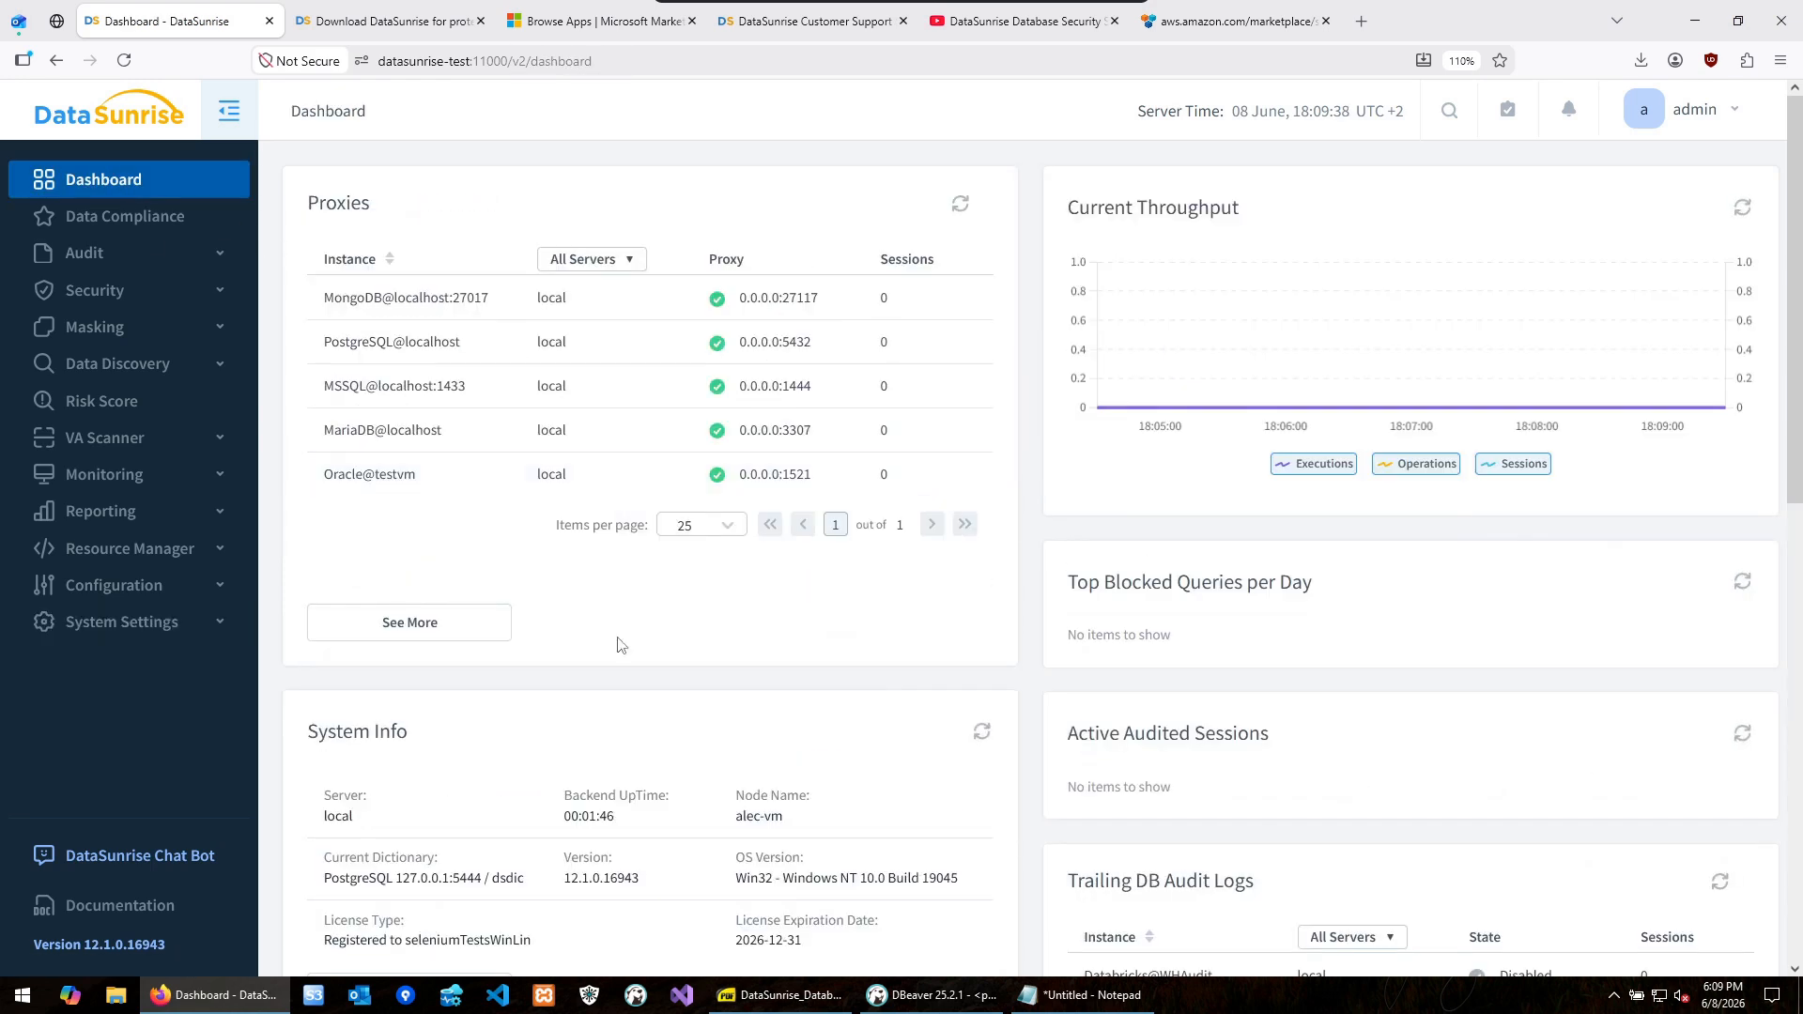
left_click_drag(326, 880, 529, 886)
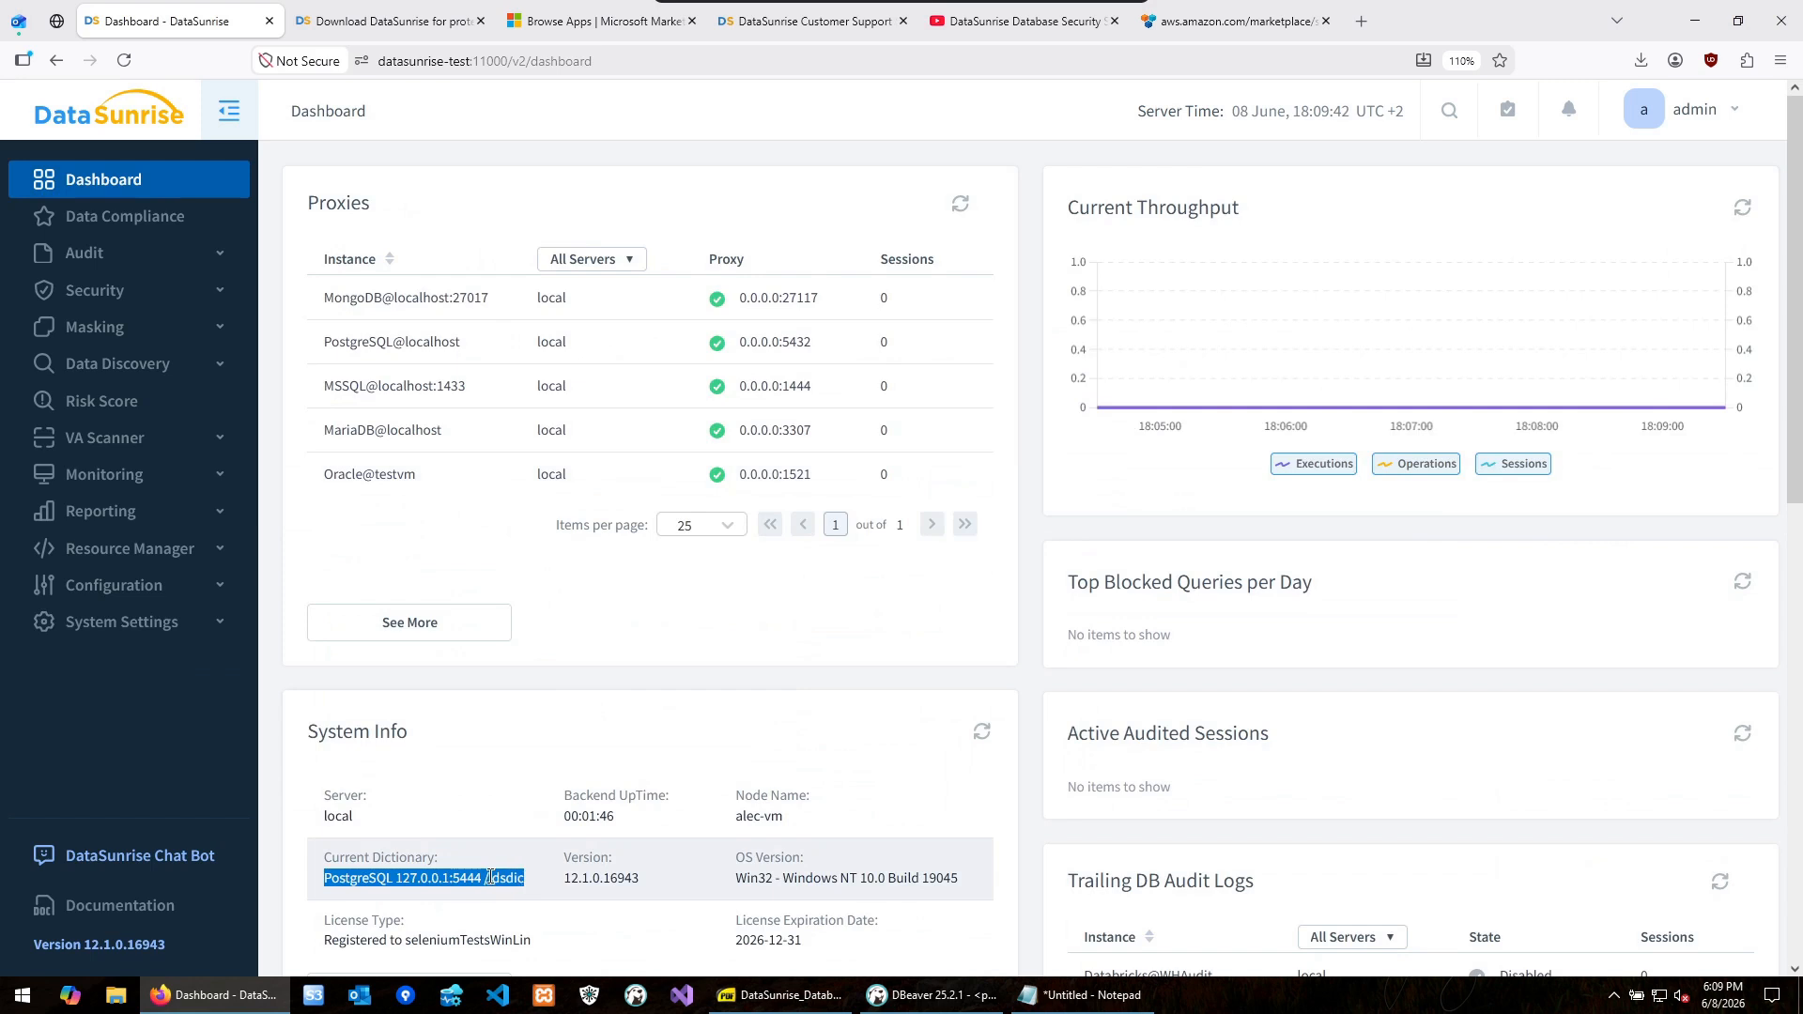
double_click(505, 878)
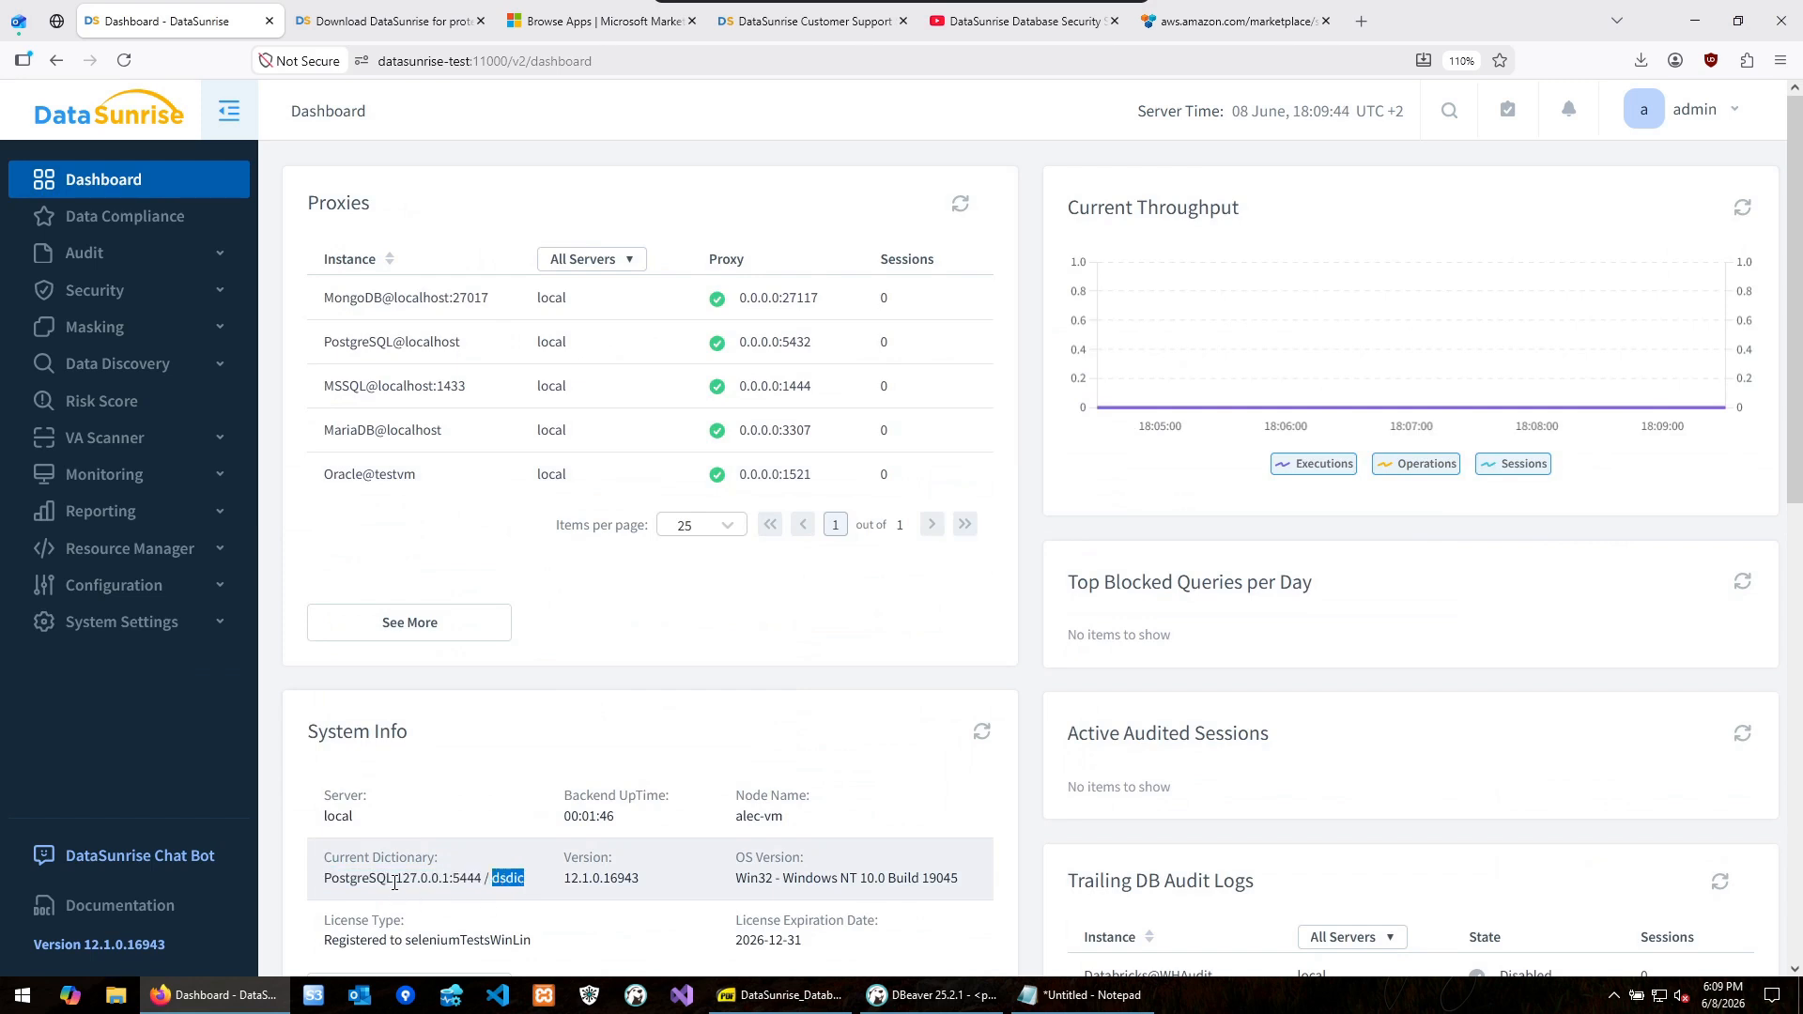
left_click_drag(395, 878, 450, 878)
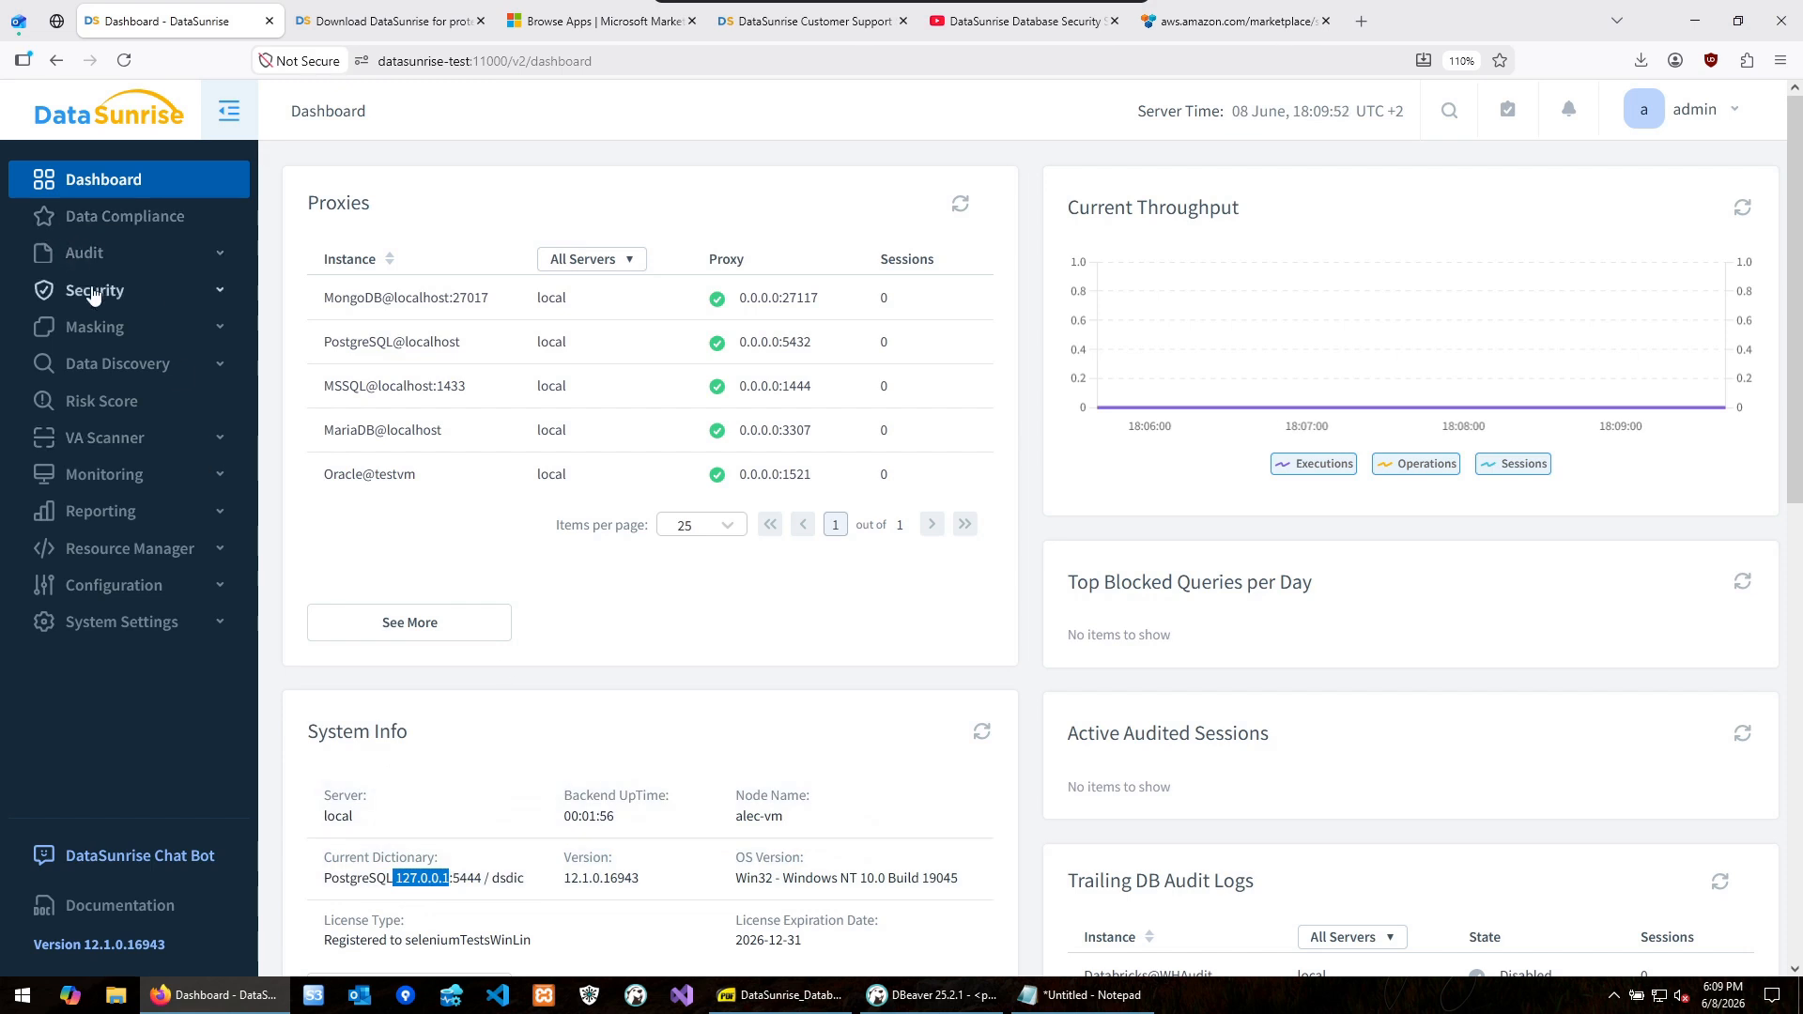
left_click(478, 885)
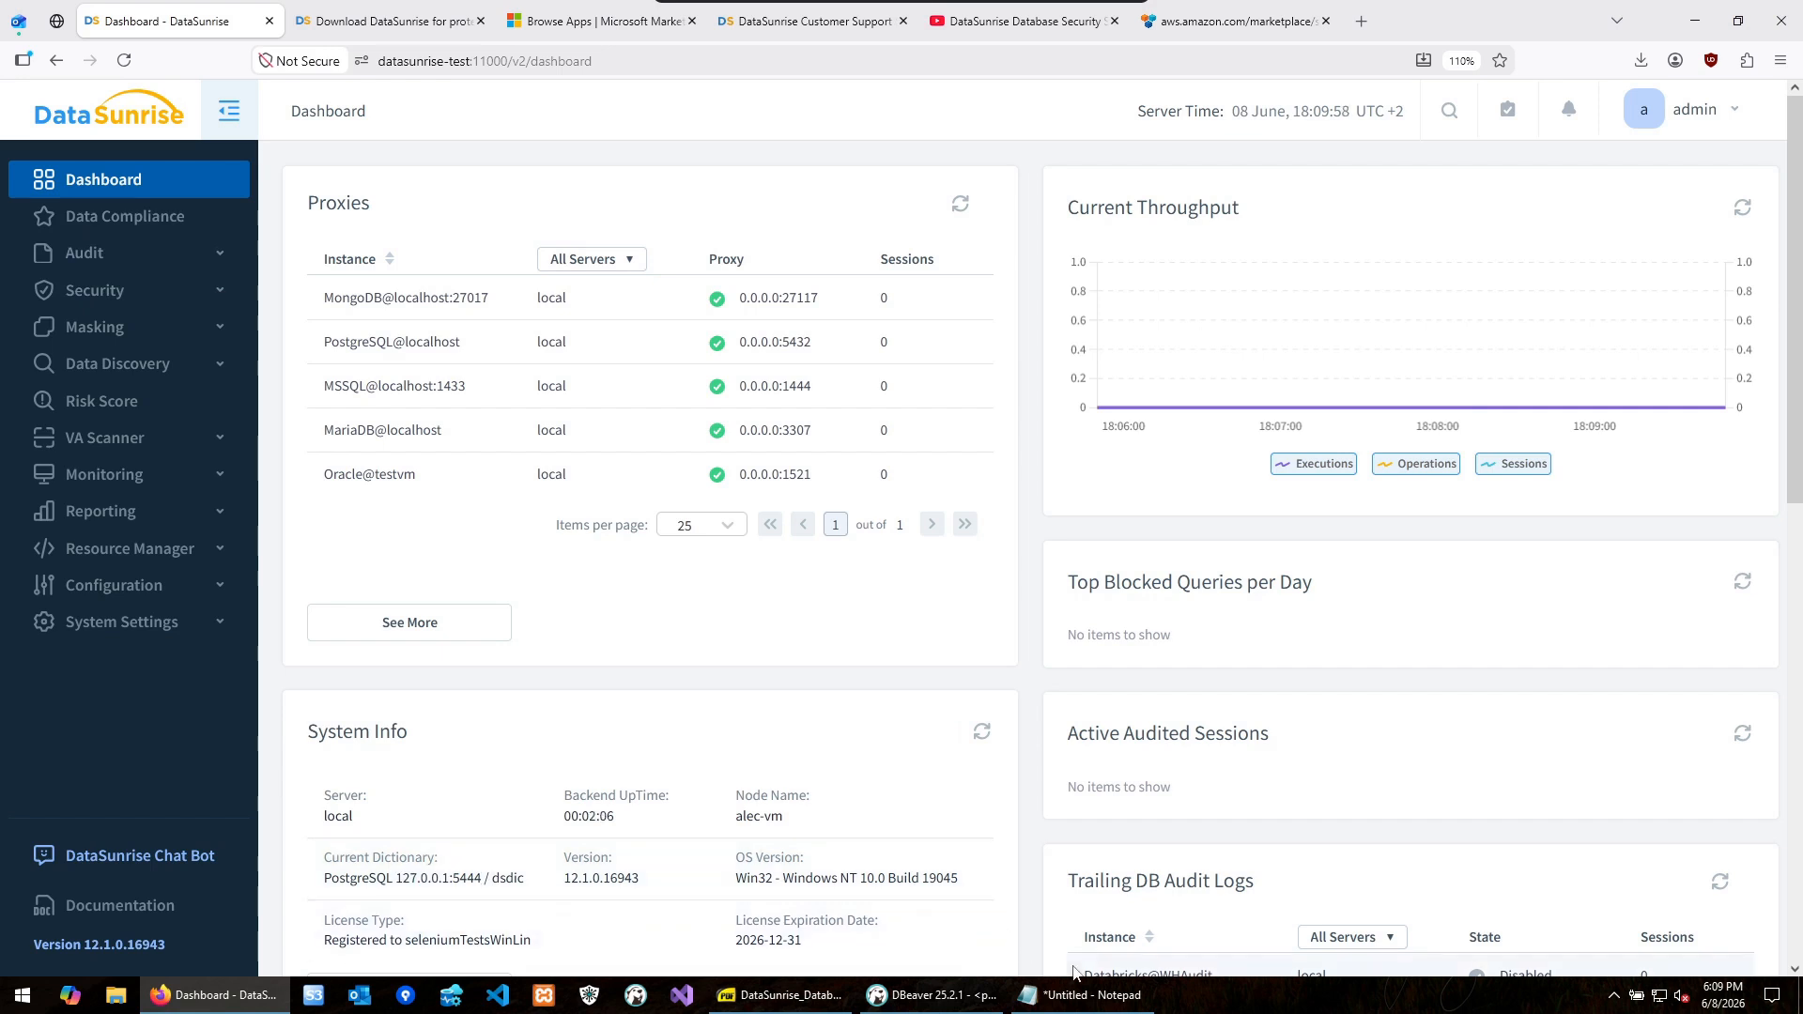
- Switch to DBeaver and examine the tables in the public schema of the dsaud database on the postgres connection
mouse_move(1080, 994)
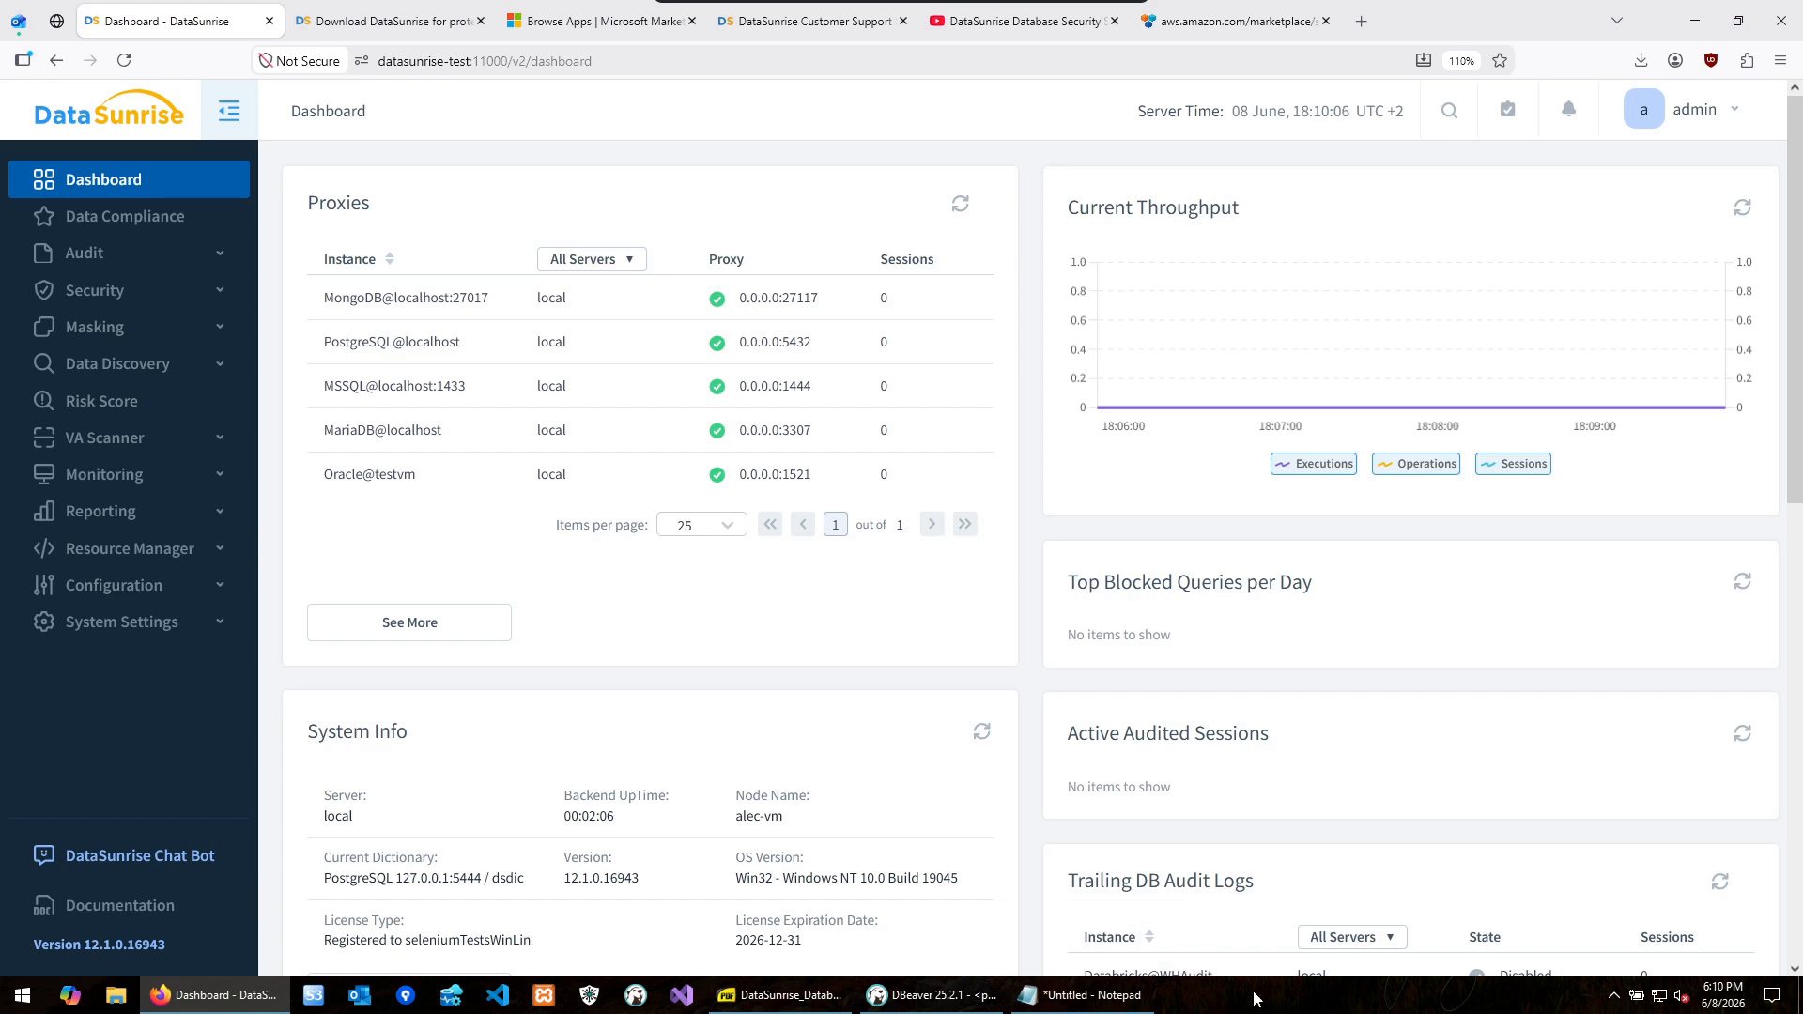
left_click(910, 996)
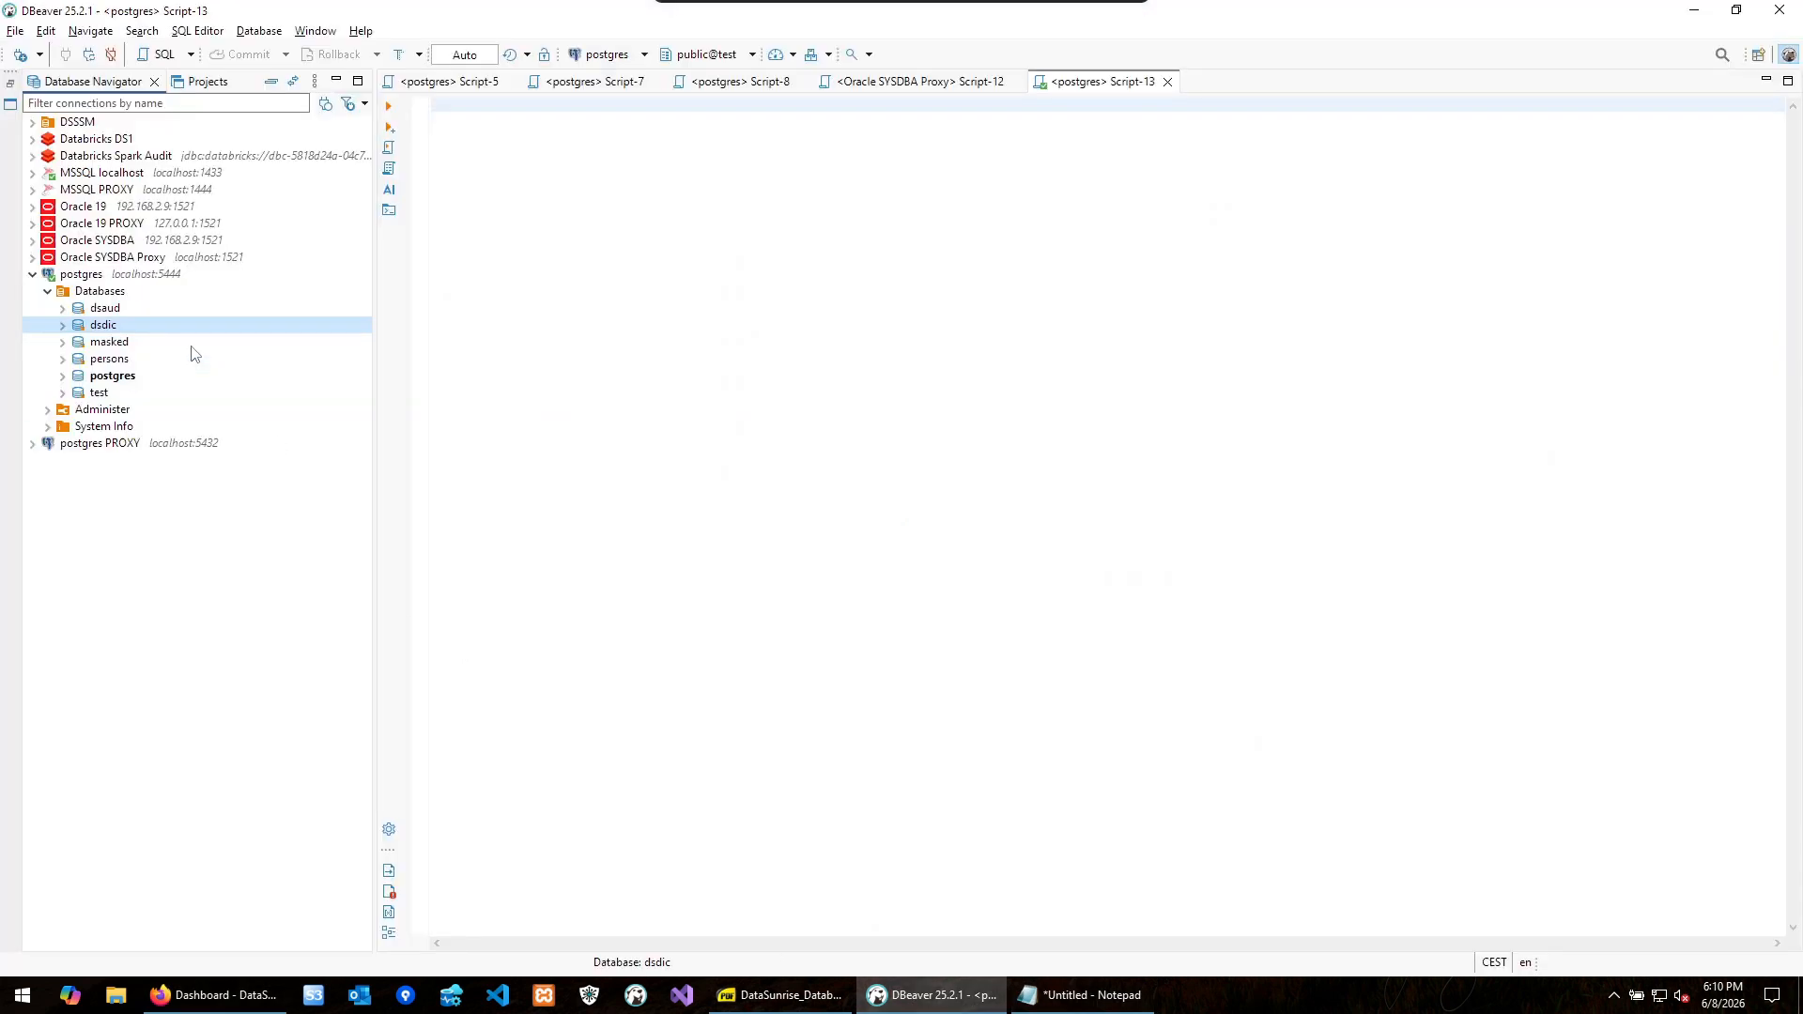
left_click(109, 278)
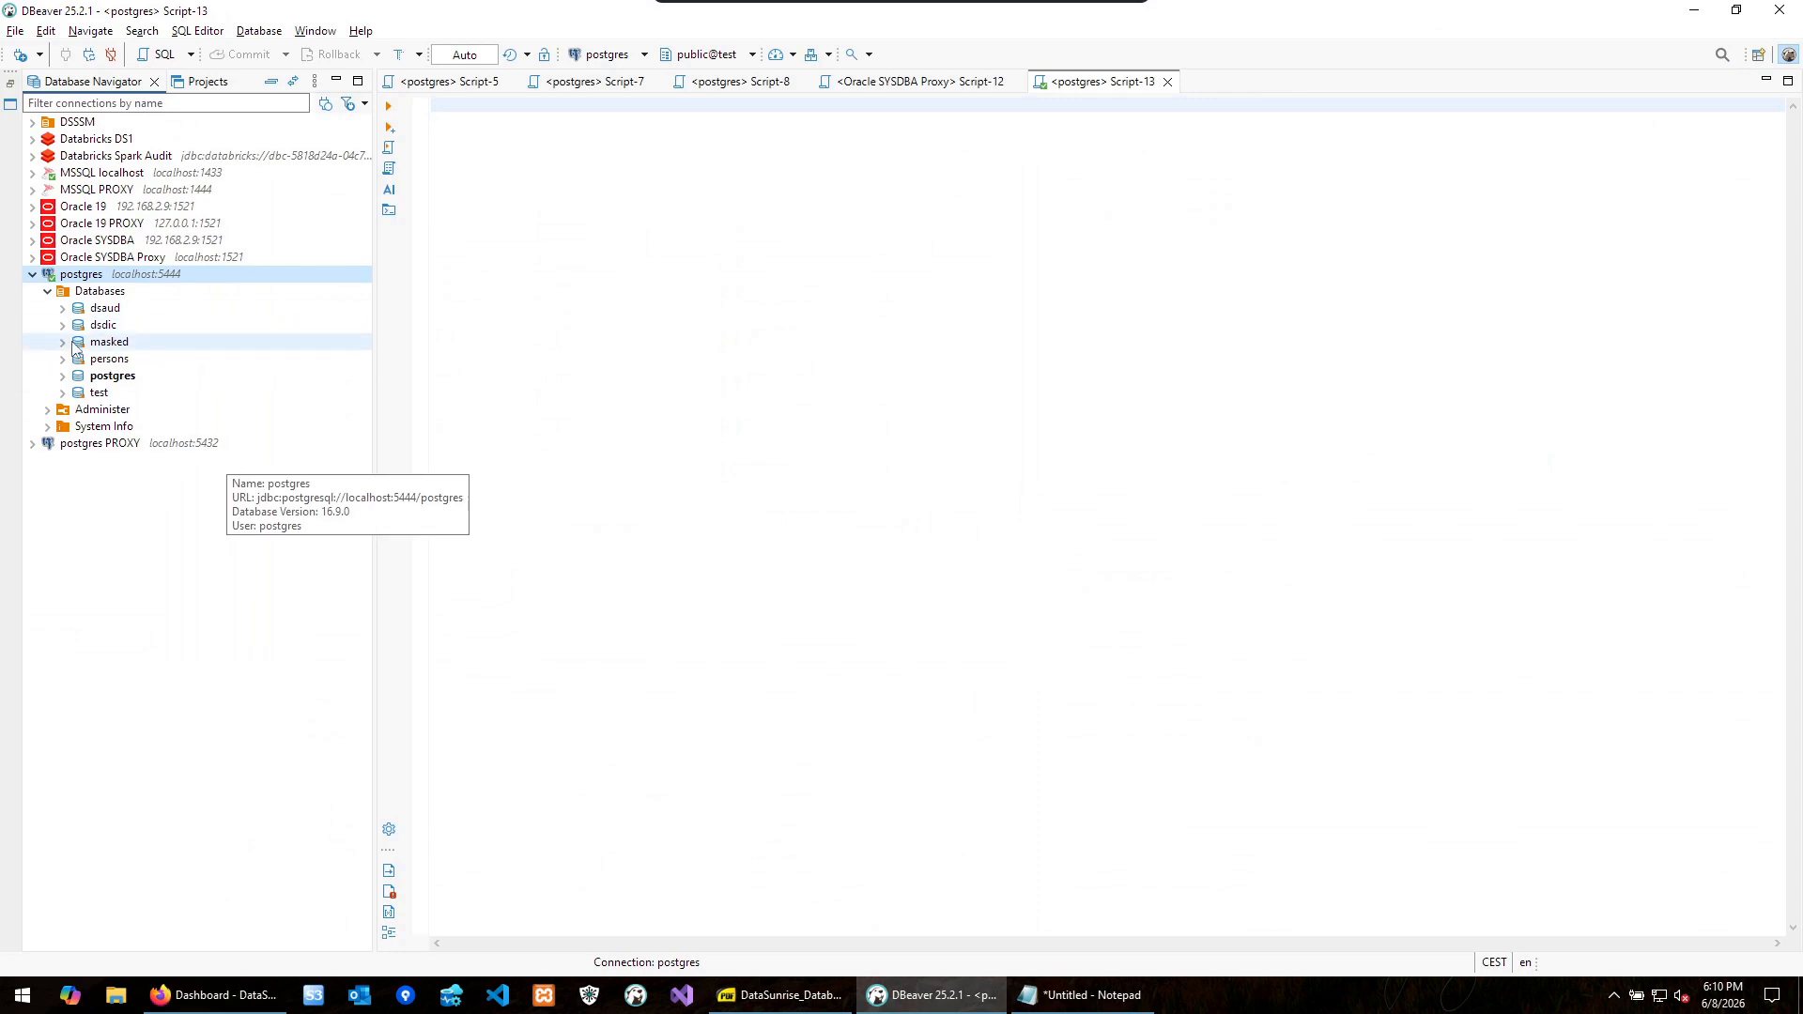
left_click(80, 312)
double_click(80, 312)
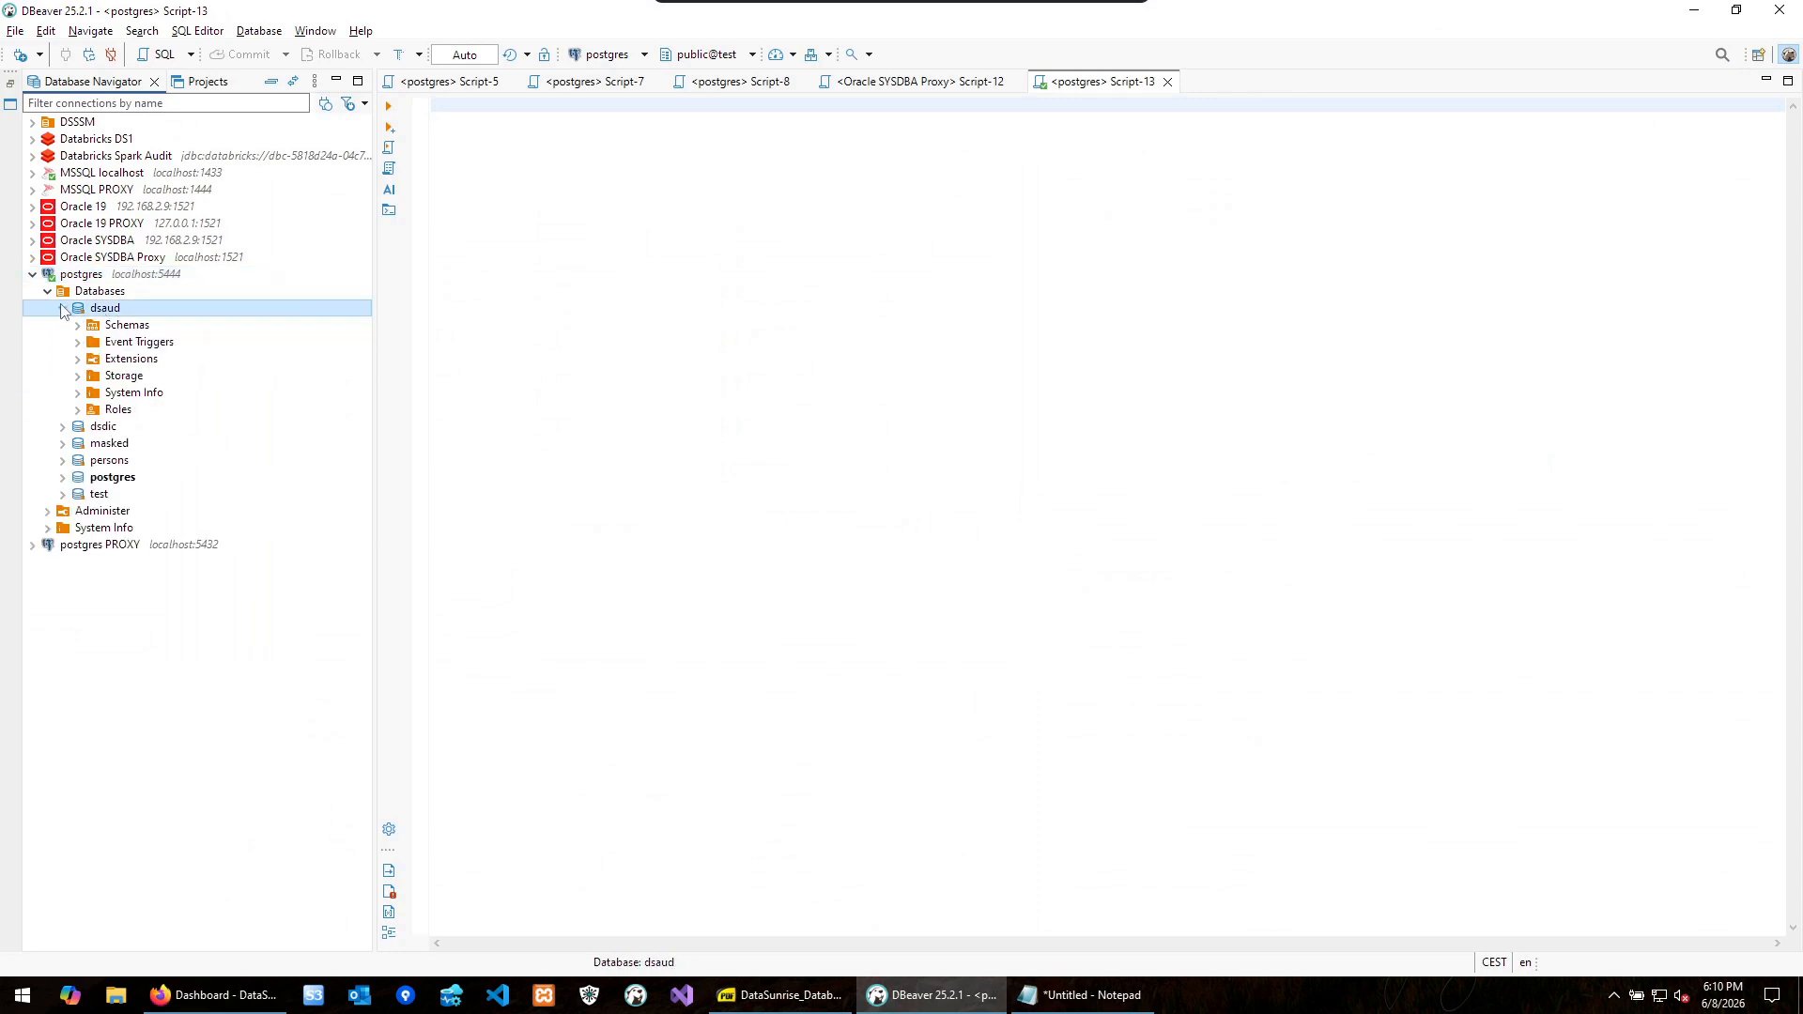
left_click(77, 326)
left_click(91, 343)
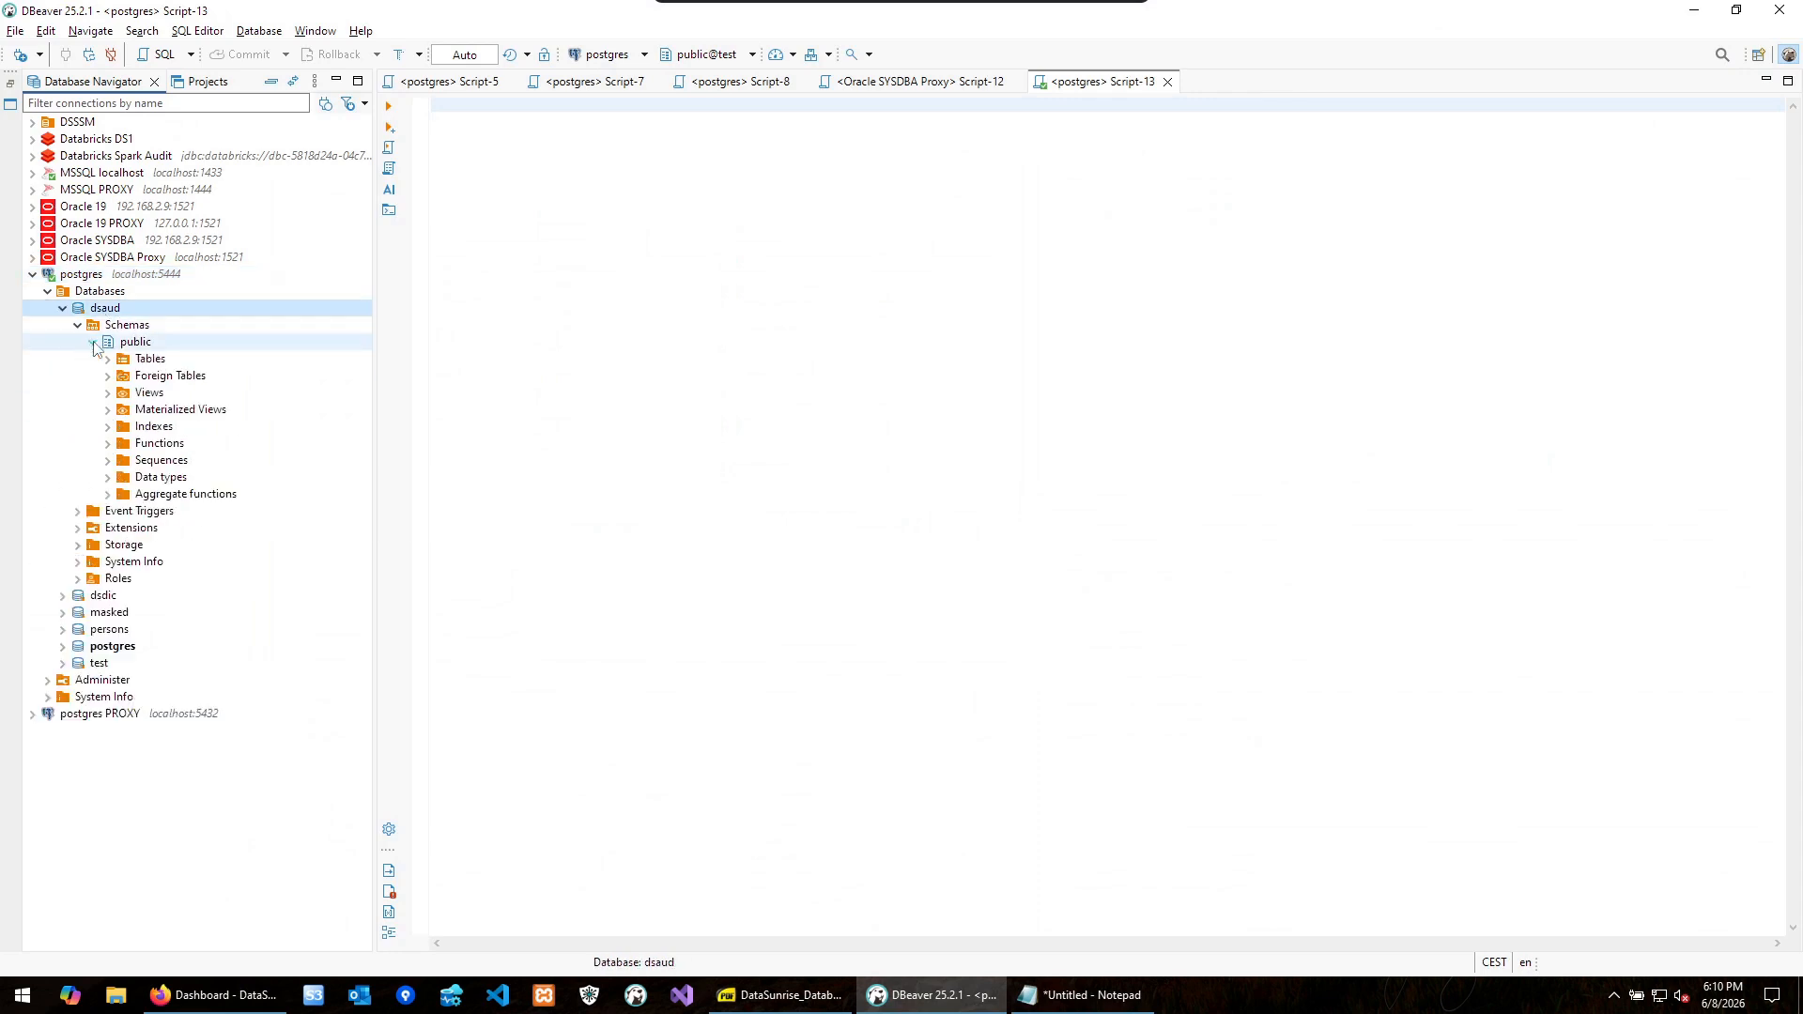
left_click(108, 359)
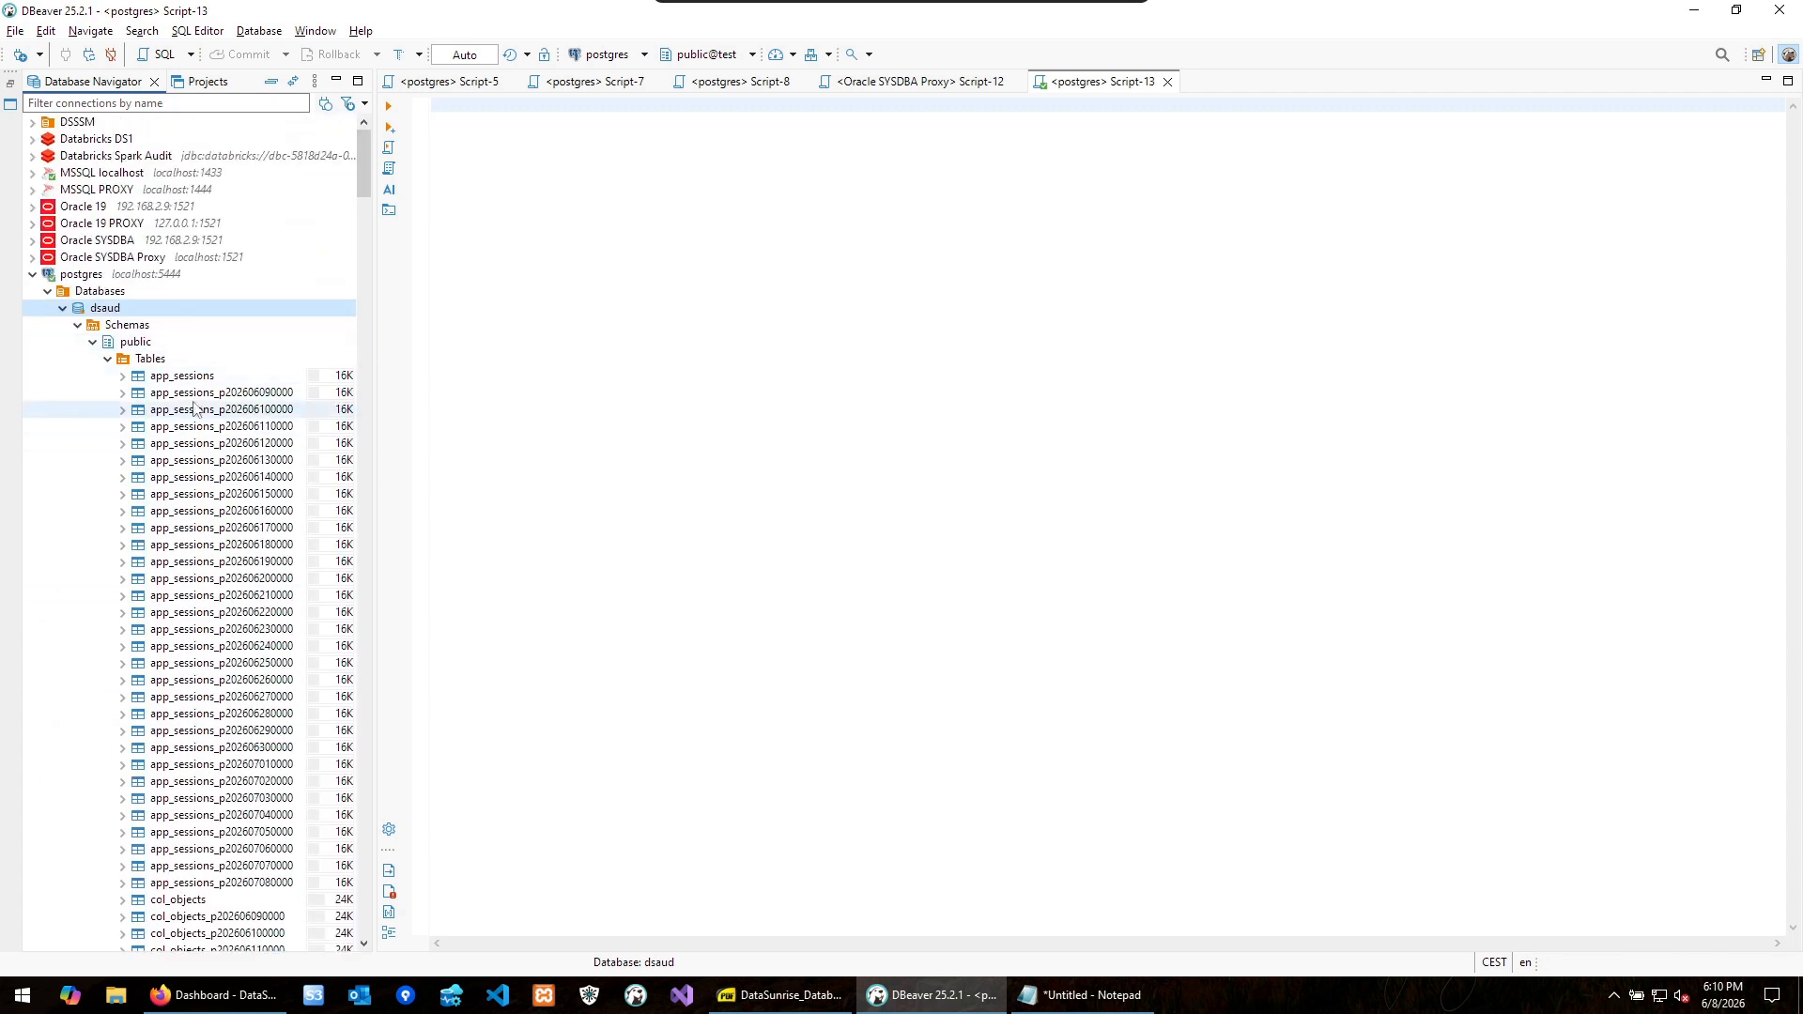
mouse_move(362, 141)
left_mouse_down()
mouse_move(373, 880)
mouse_move(411, 507)
mouse_move(374, 141)
left_mouse_up()
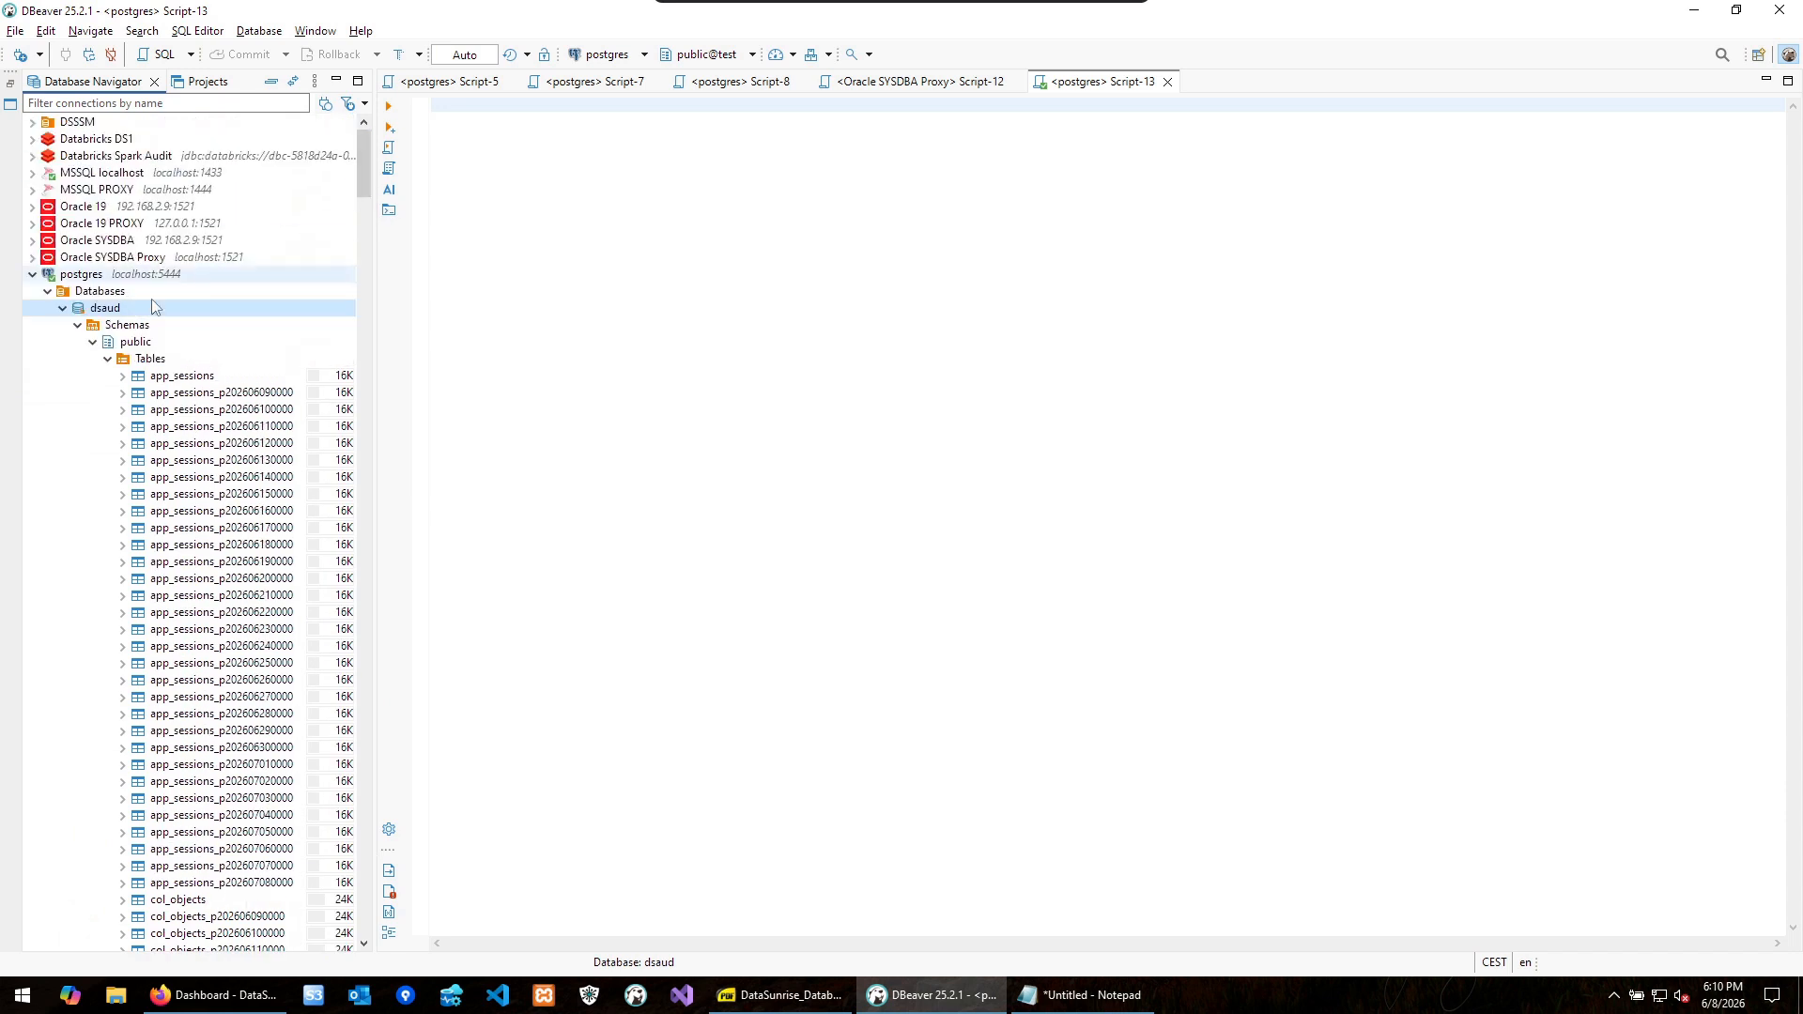
left_click(77, 325)
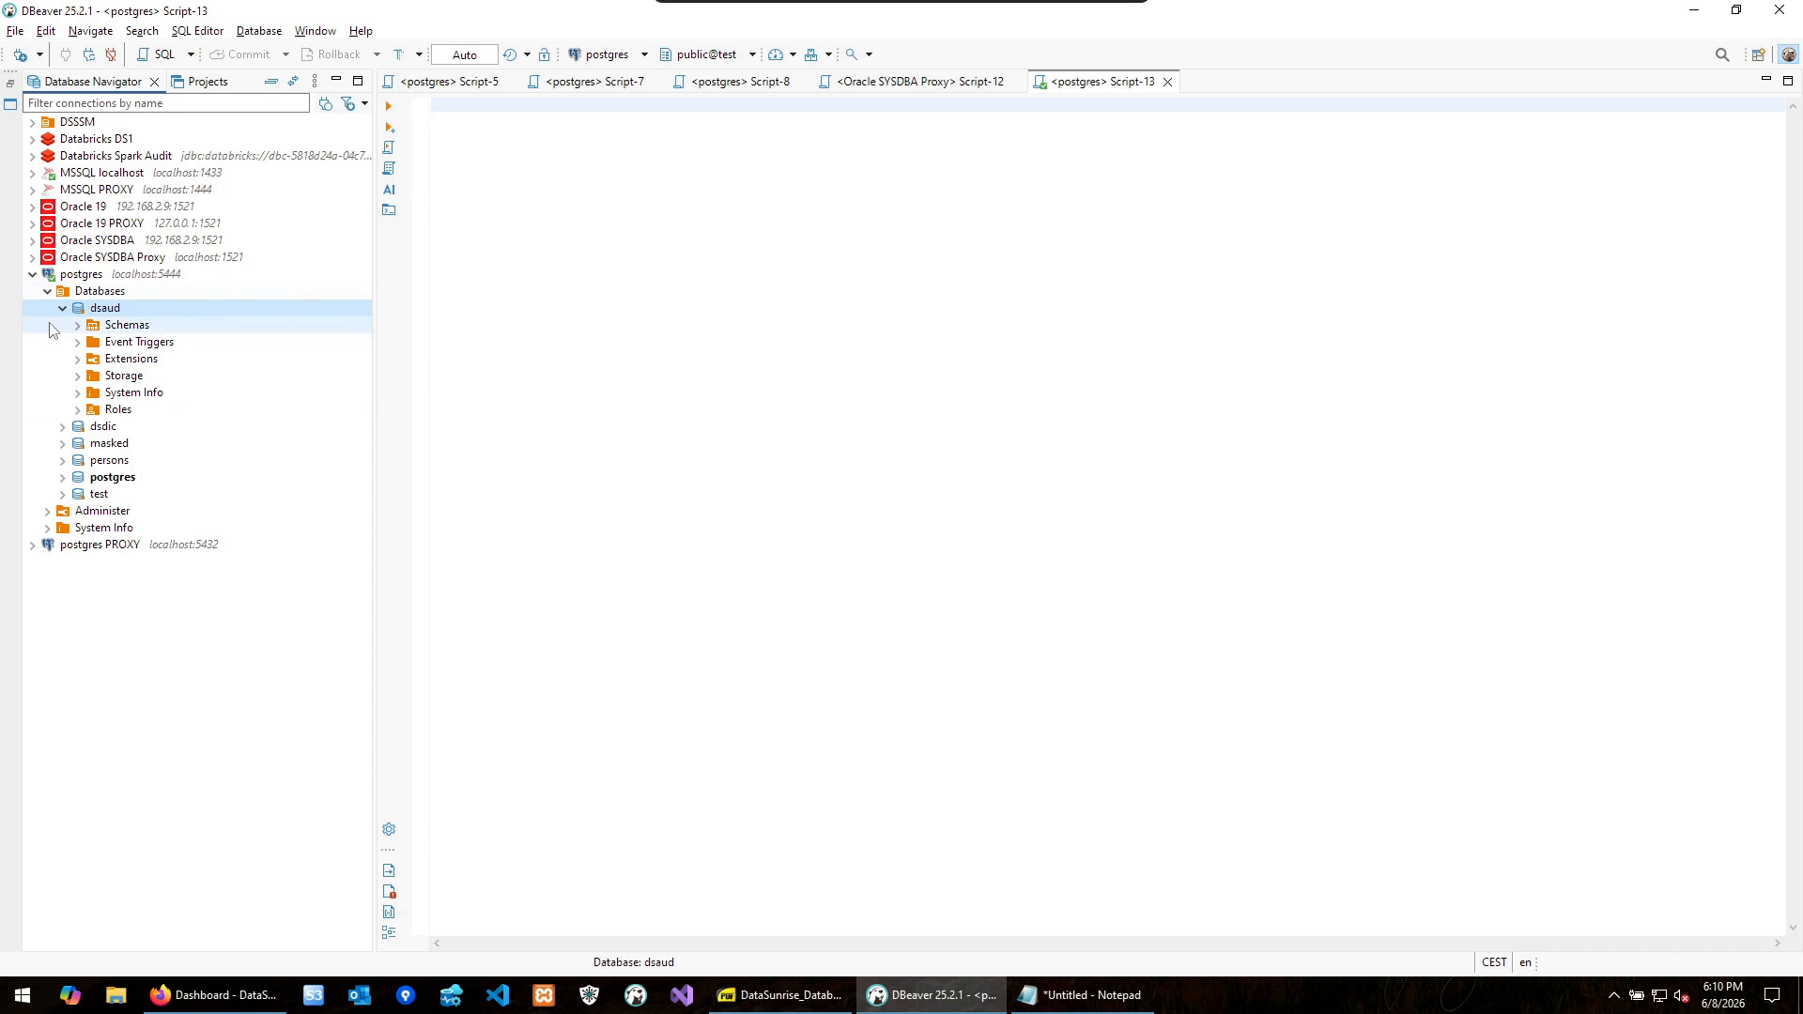
left_click(62, 310)
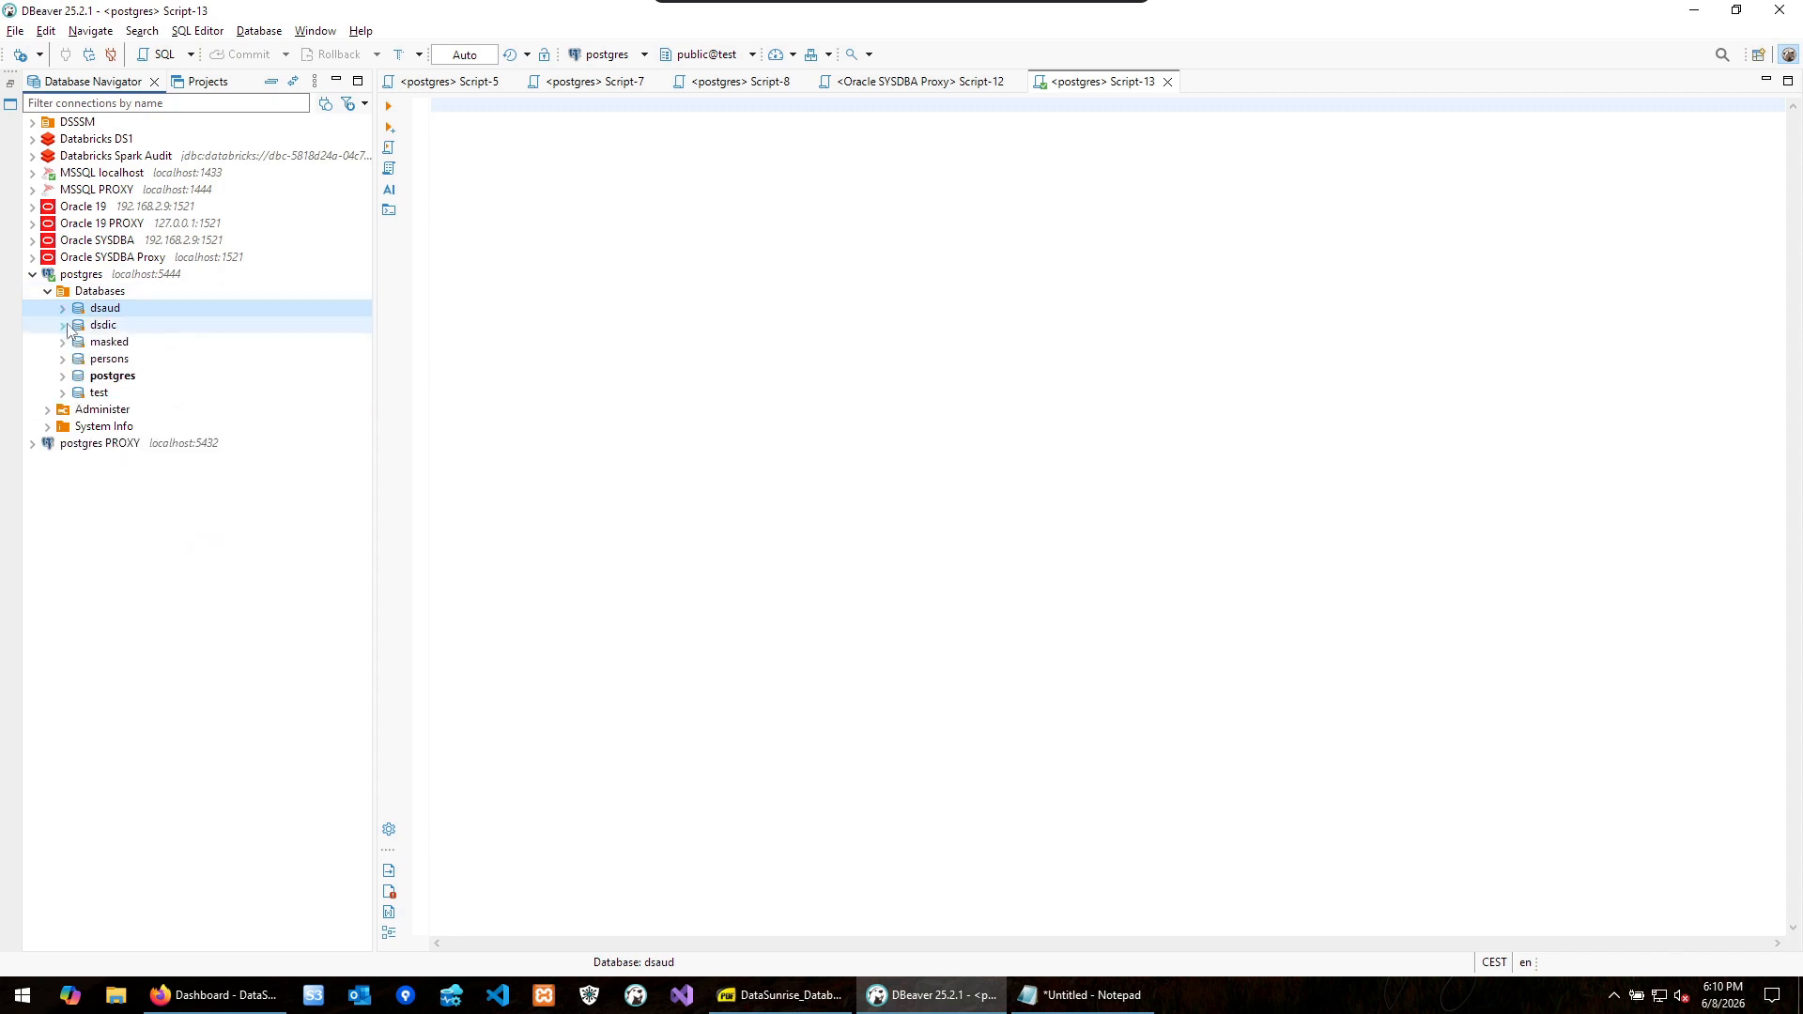
- Examine the tables in the public schema of the dsdic database, and collapse the database again
left_click(62, 326)
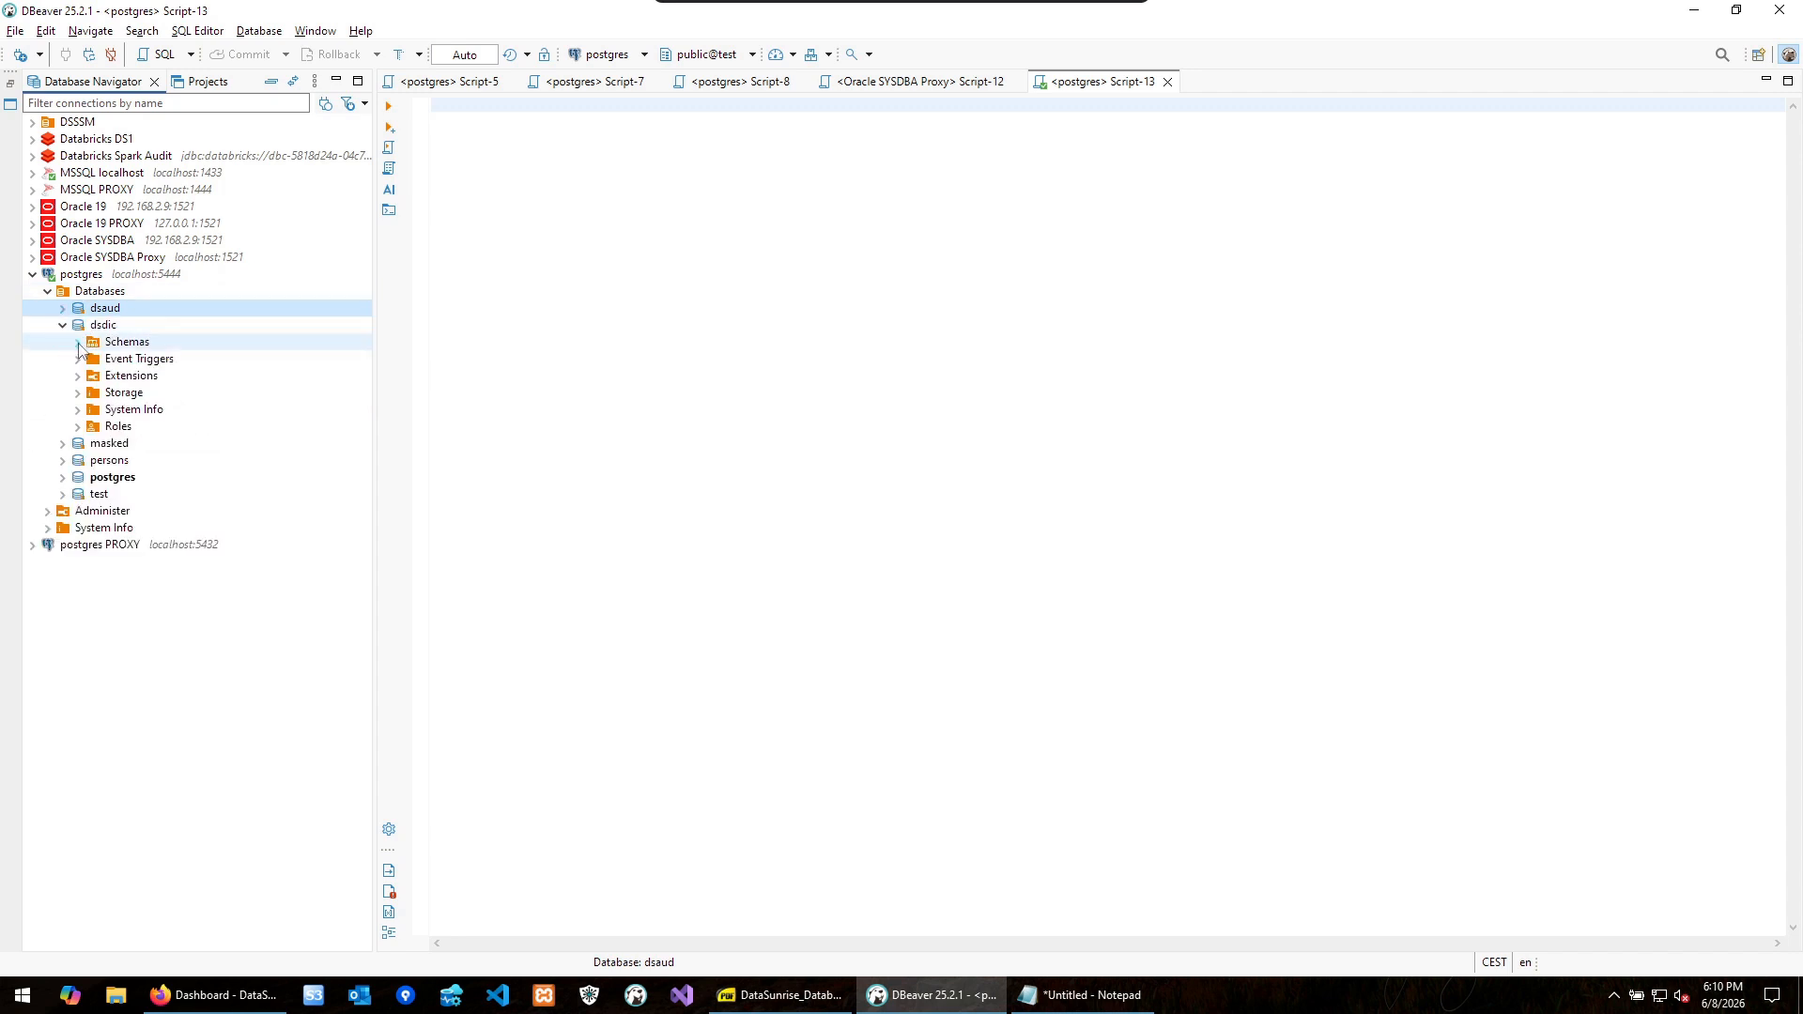
left_click(77, 341)
left_click(92, 358)
left_click(107, 376)
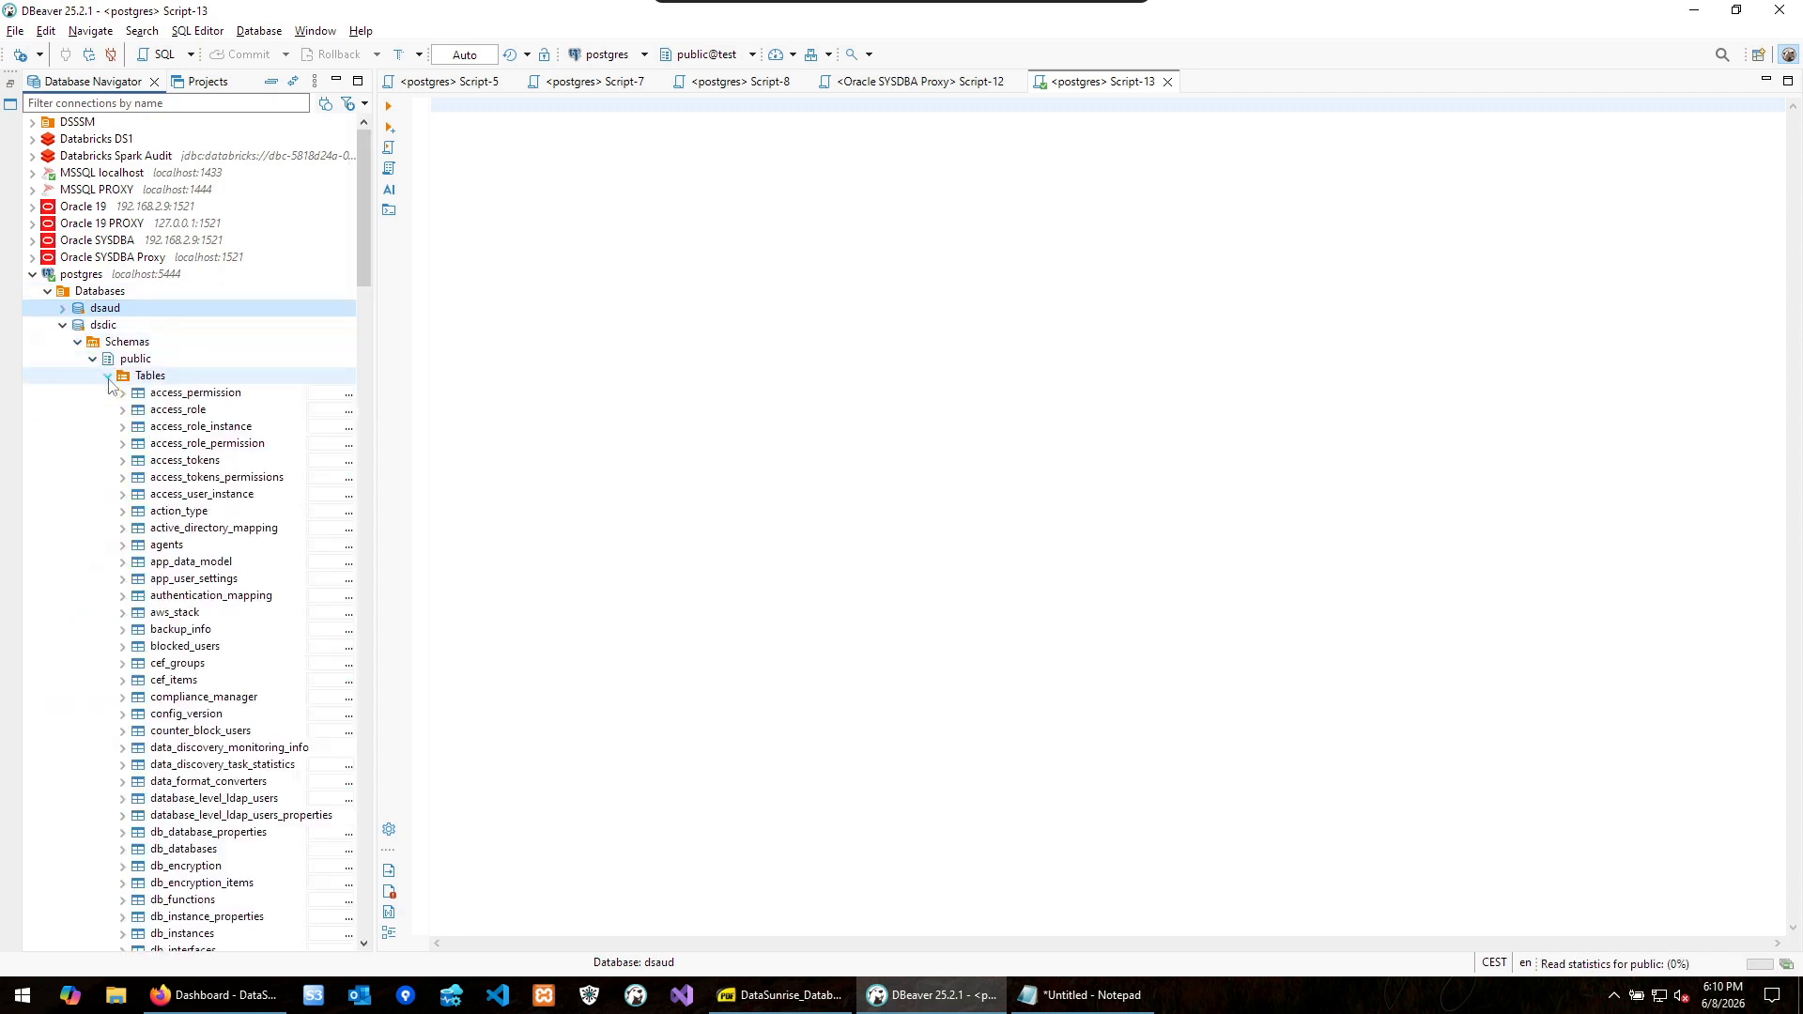
left_click_drag(359, 183, 384, 601)
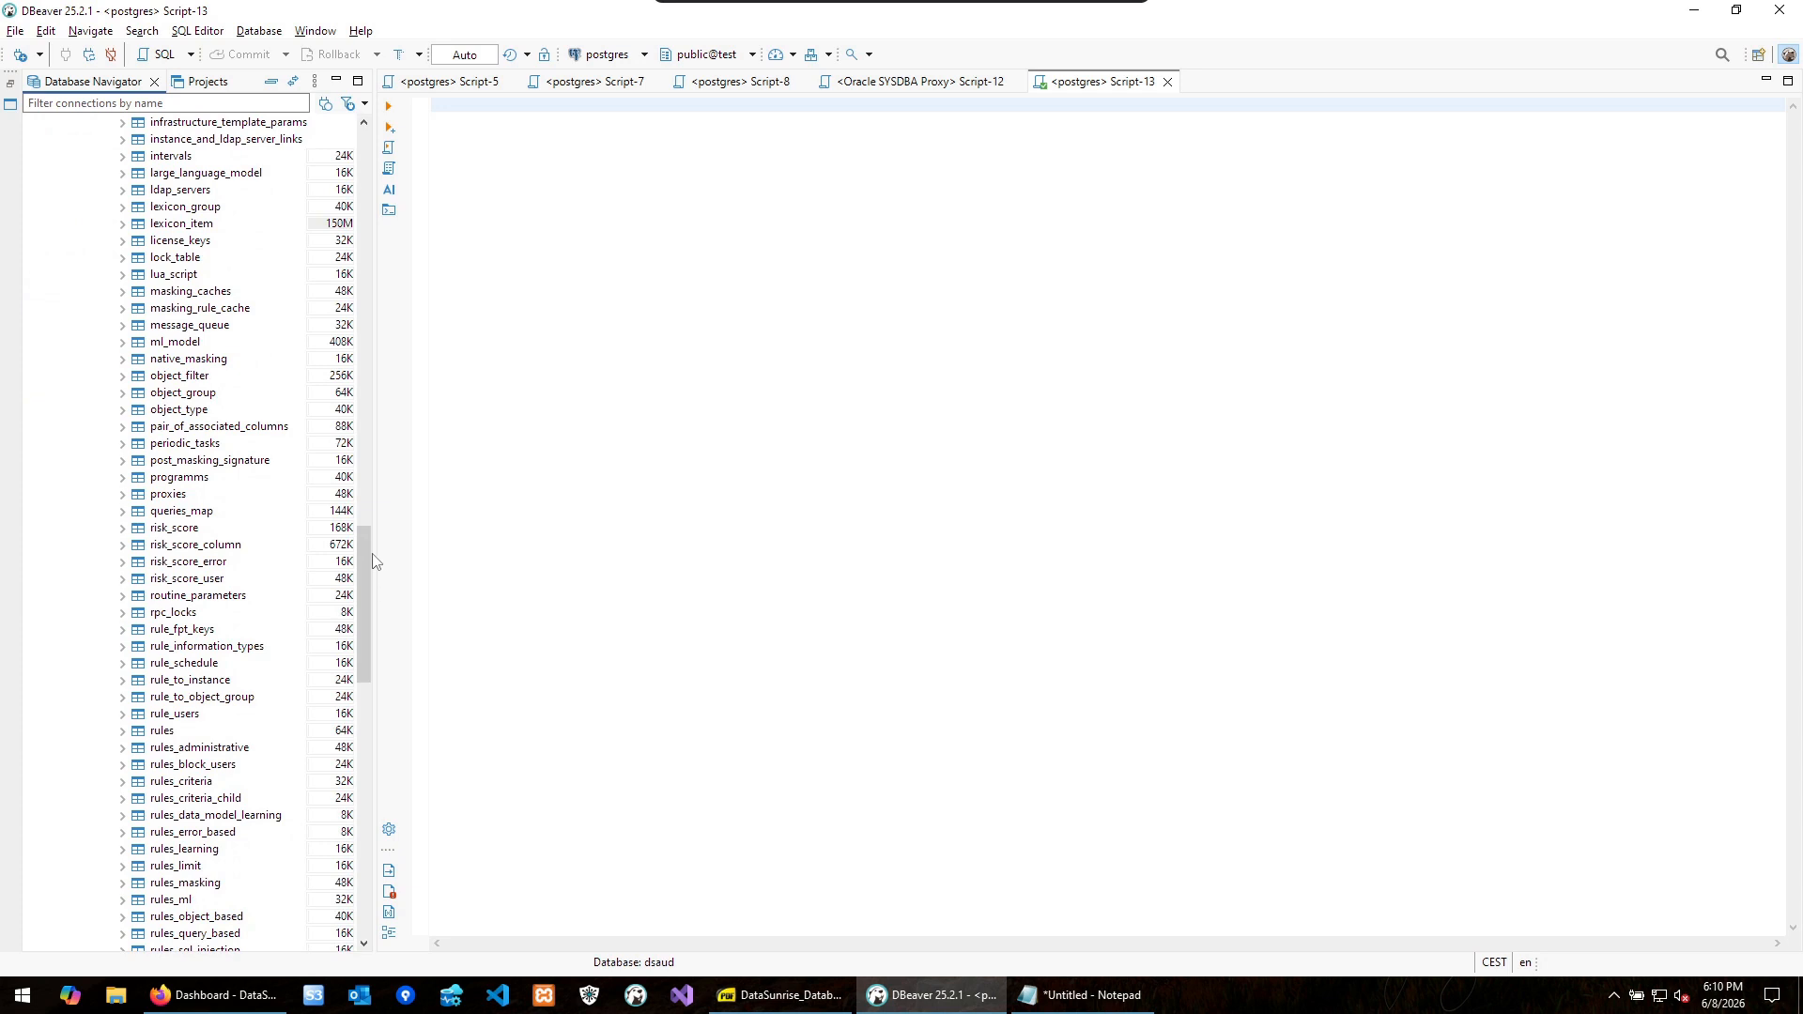
left_click_drag(373, 580, 337, 180)
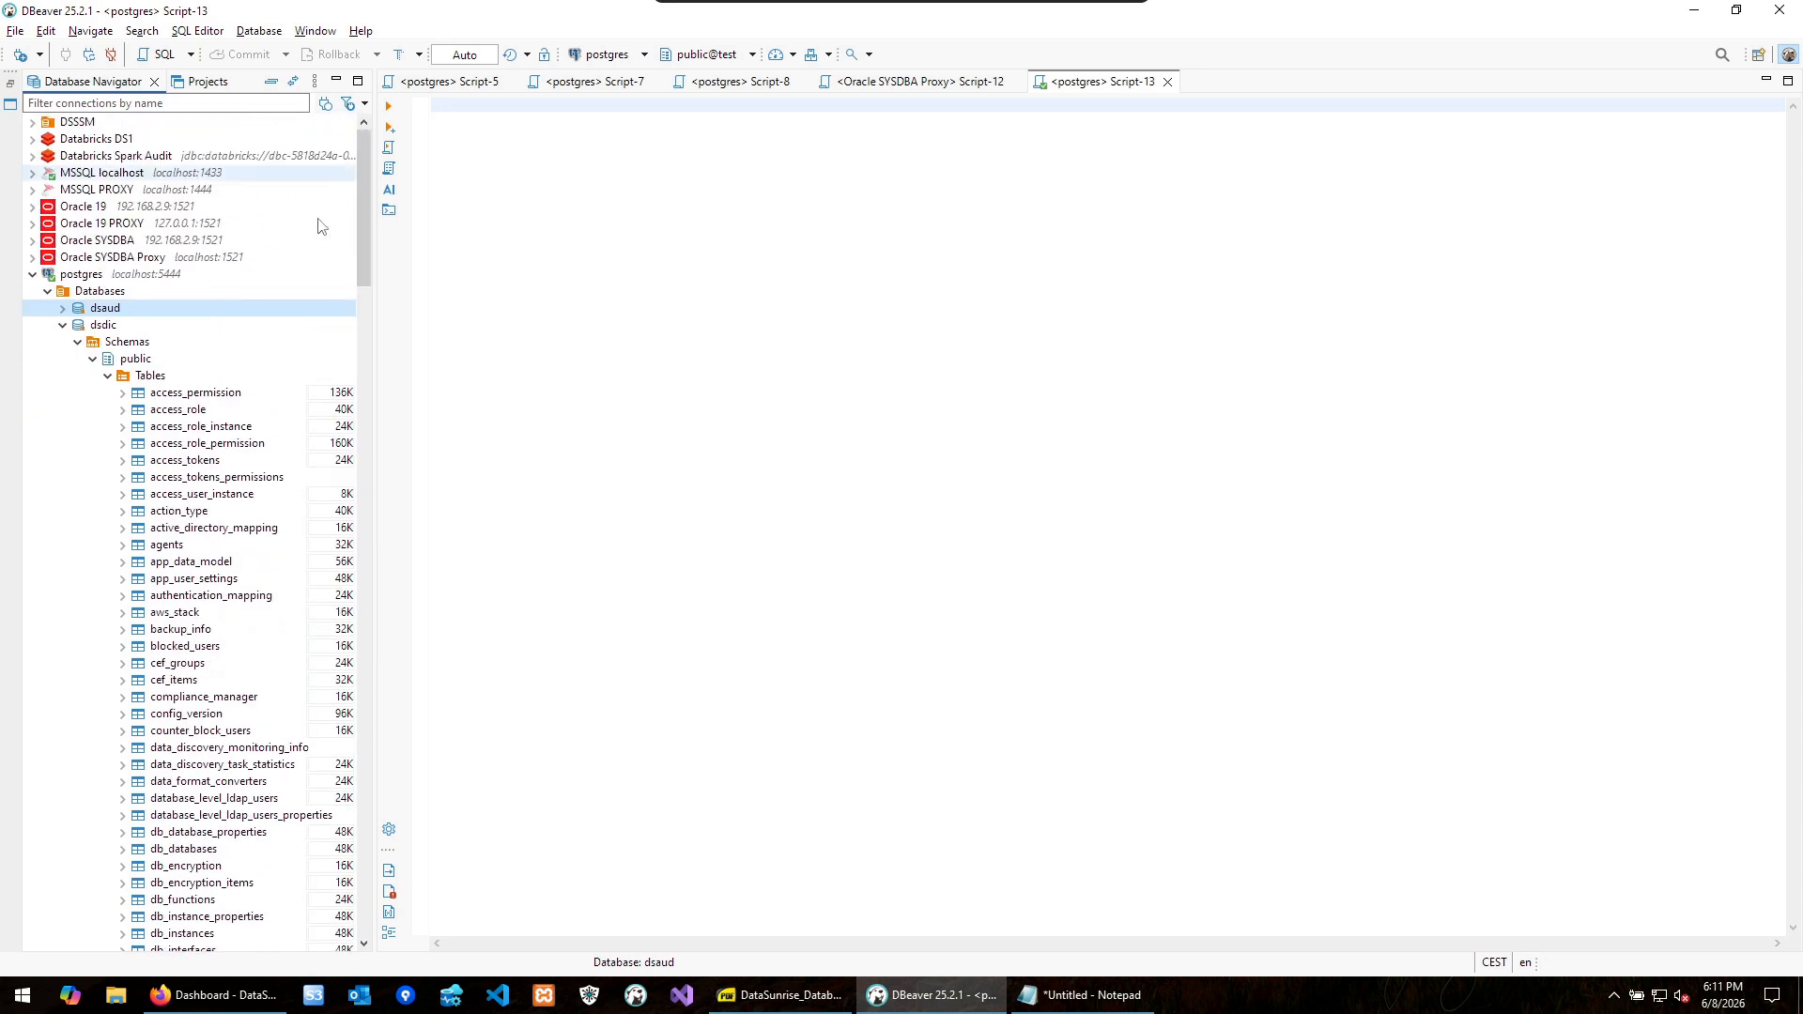
left_click(62, 325)
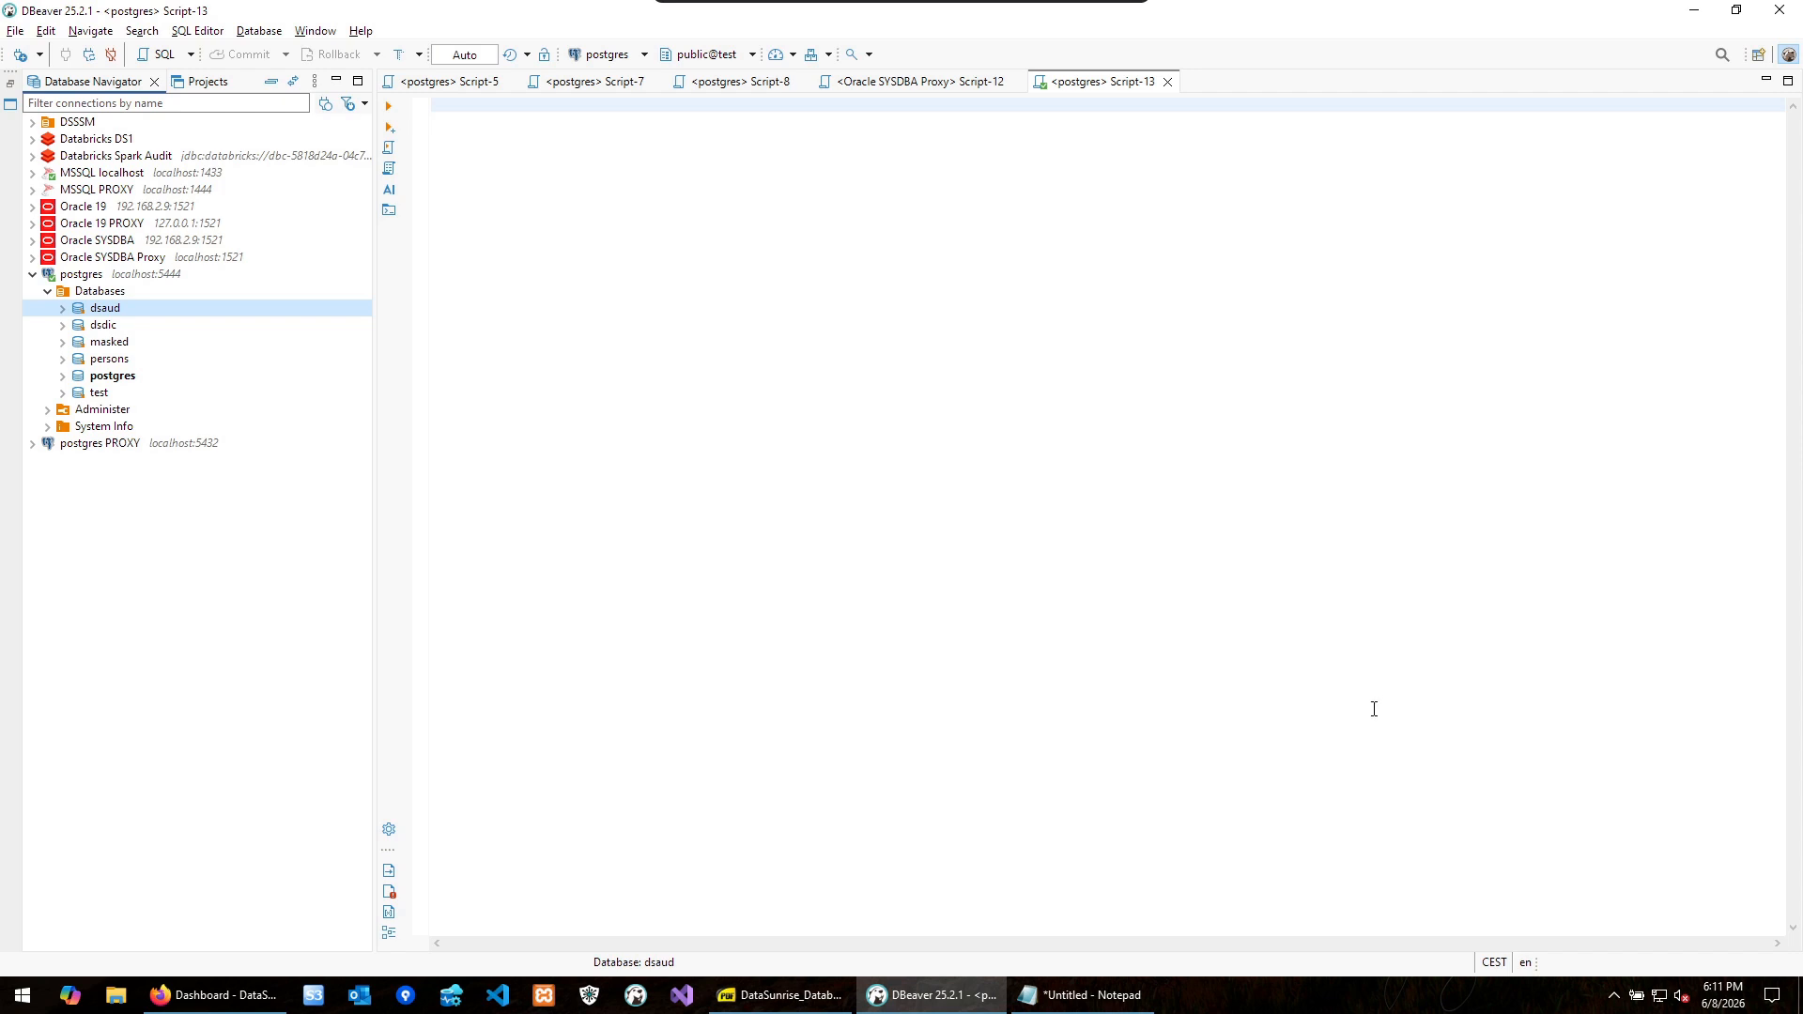
- Copy the title "14.5 Audit Storage Settings" from the Notepad notes and view that section in the DataSunrise user guide PDF
left_click(1080, 995)
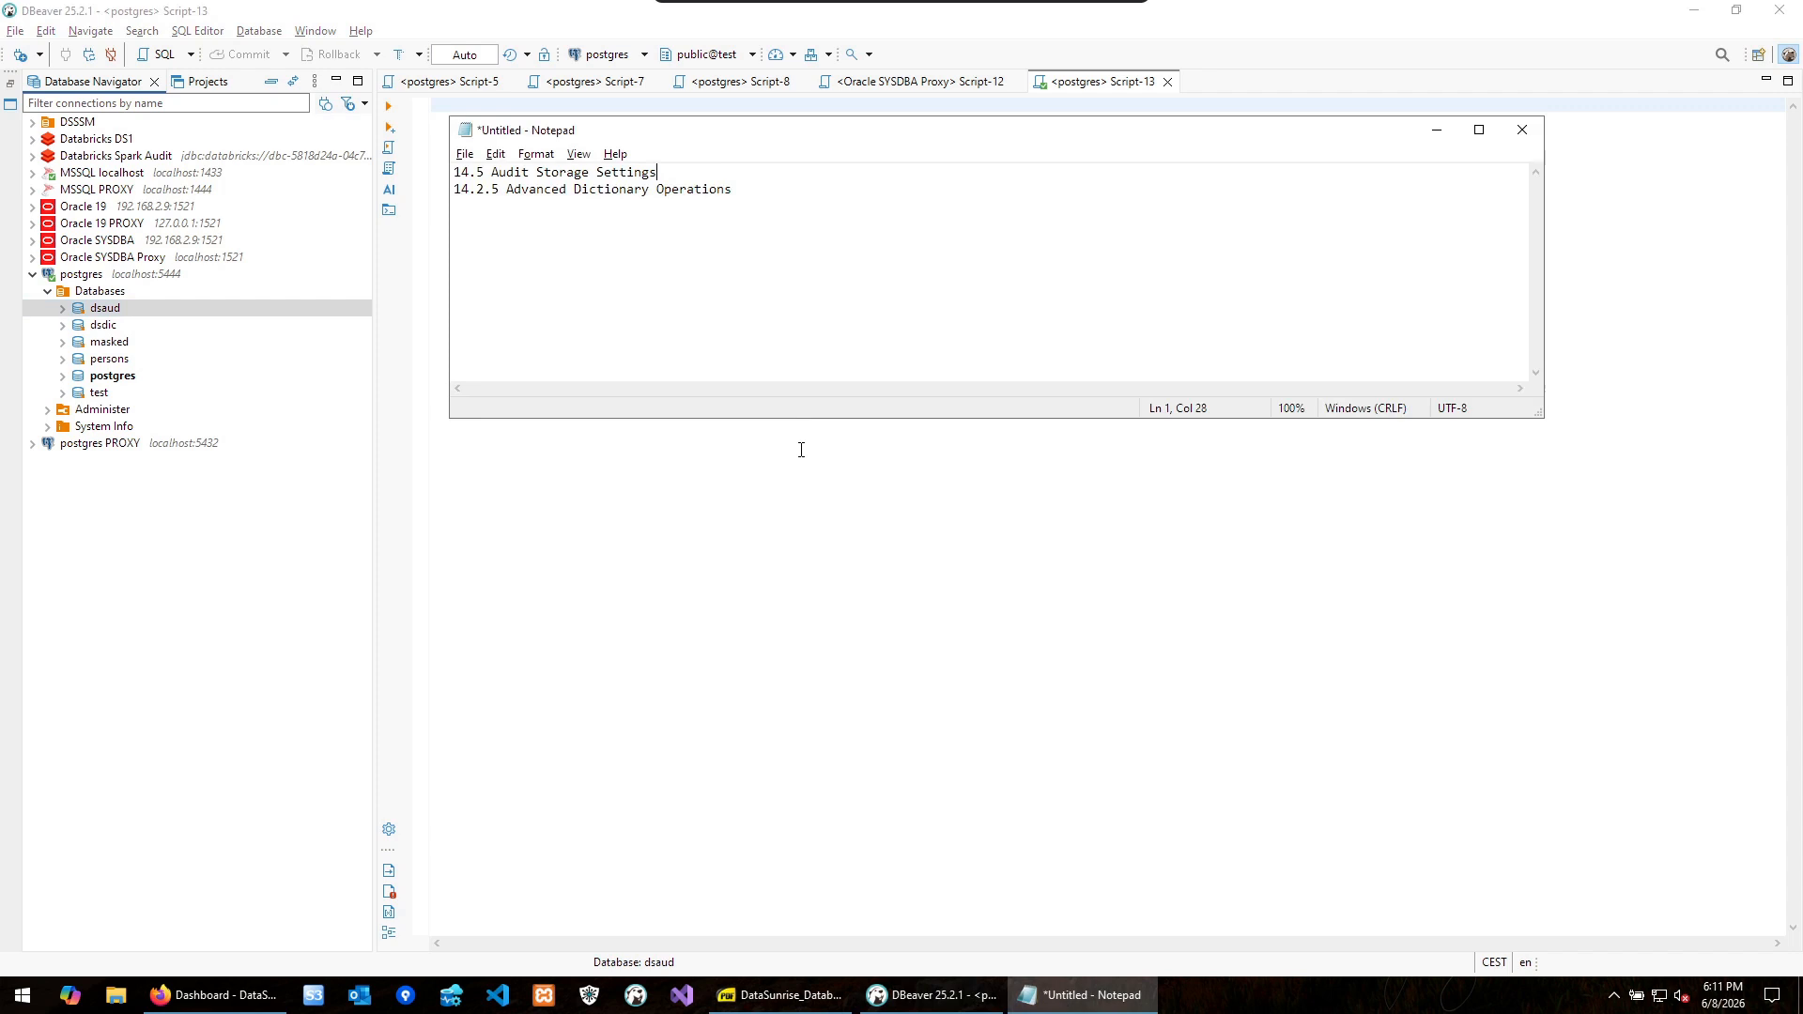
left_click_drag(699, 132, 485, 301)
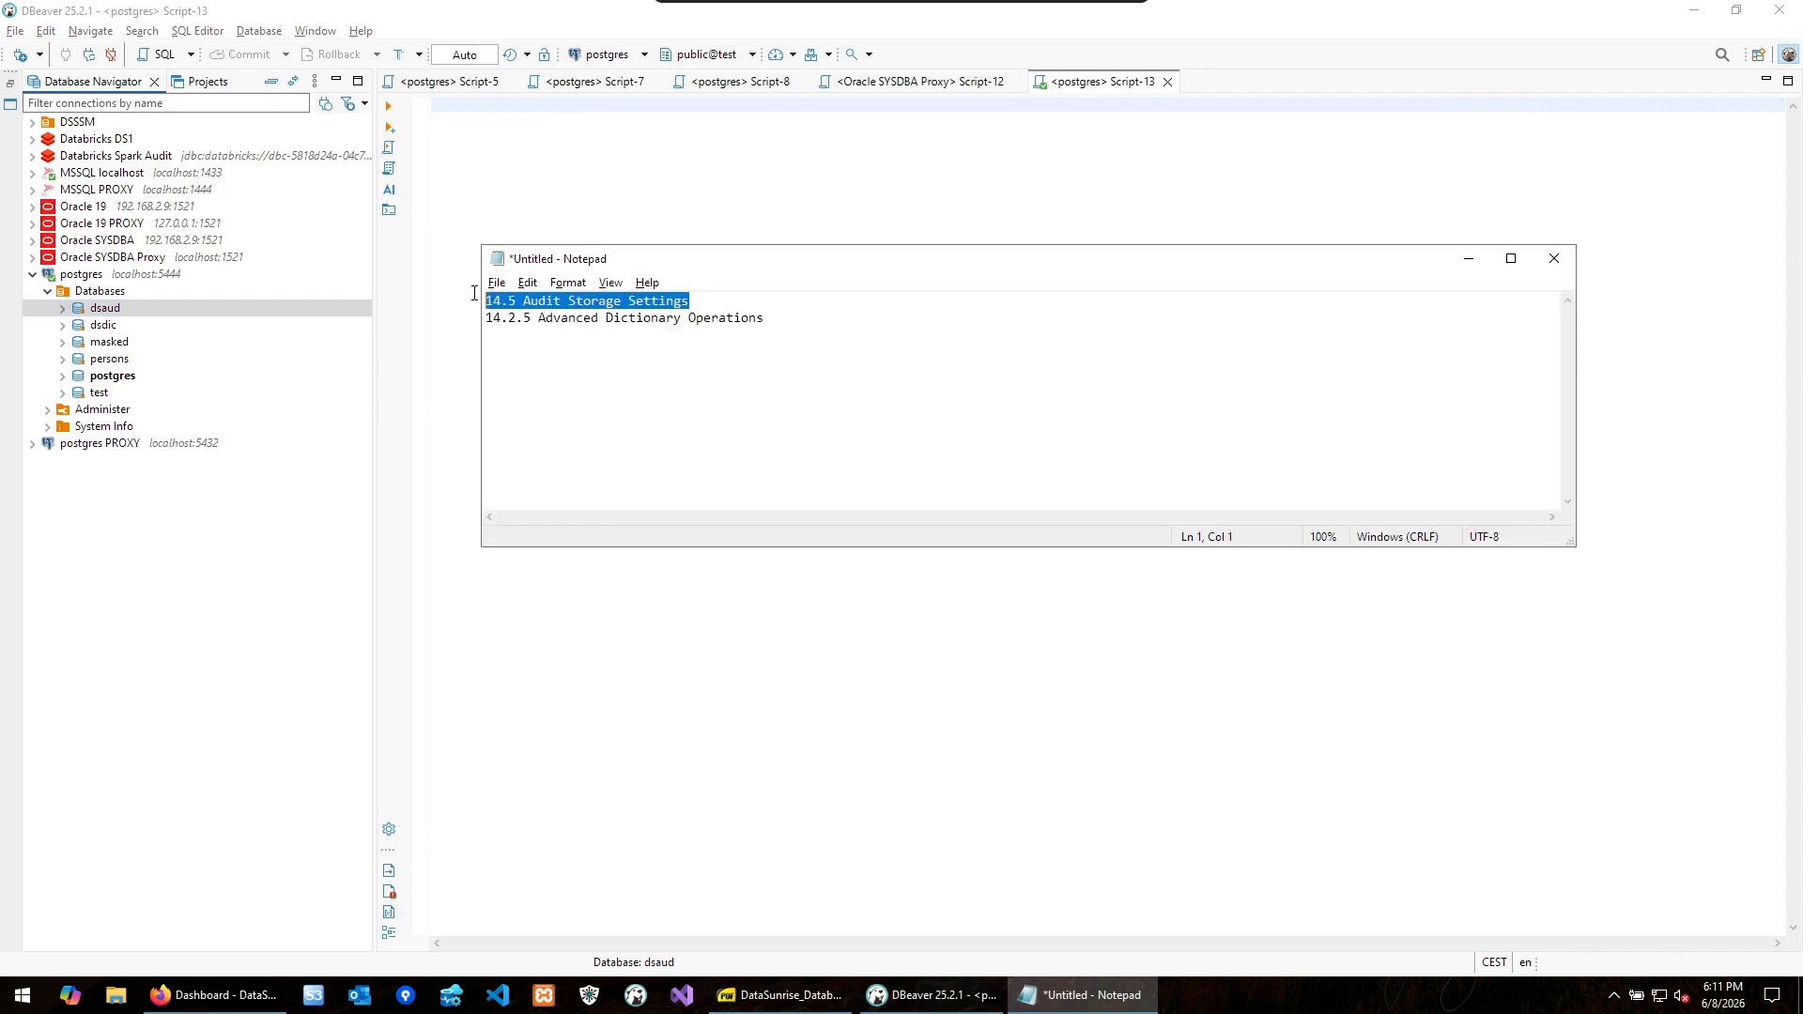
right_click(581, 303)
left_click(634, 362)
left_click(819, 998)
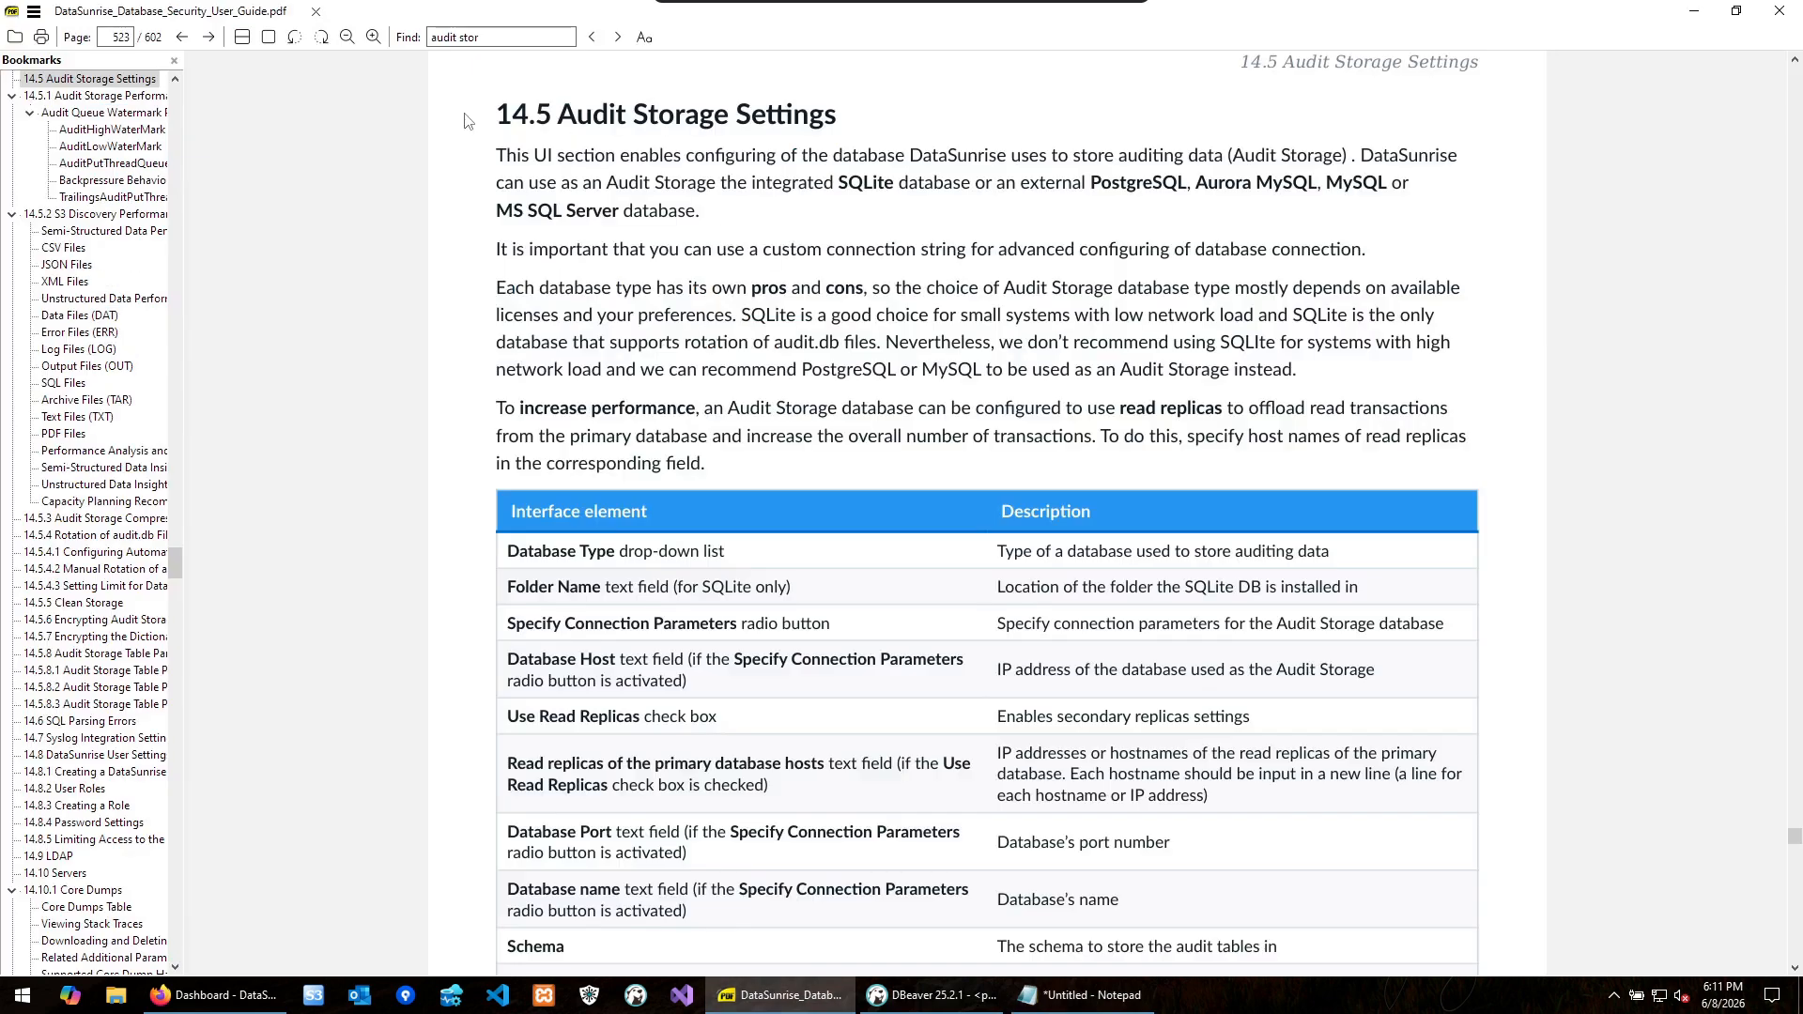
left_click_drag(492, 108, 618, 115)
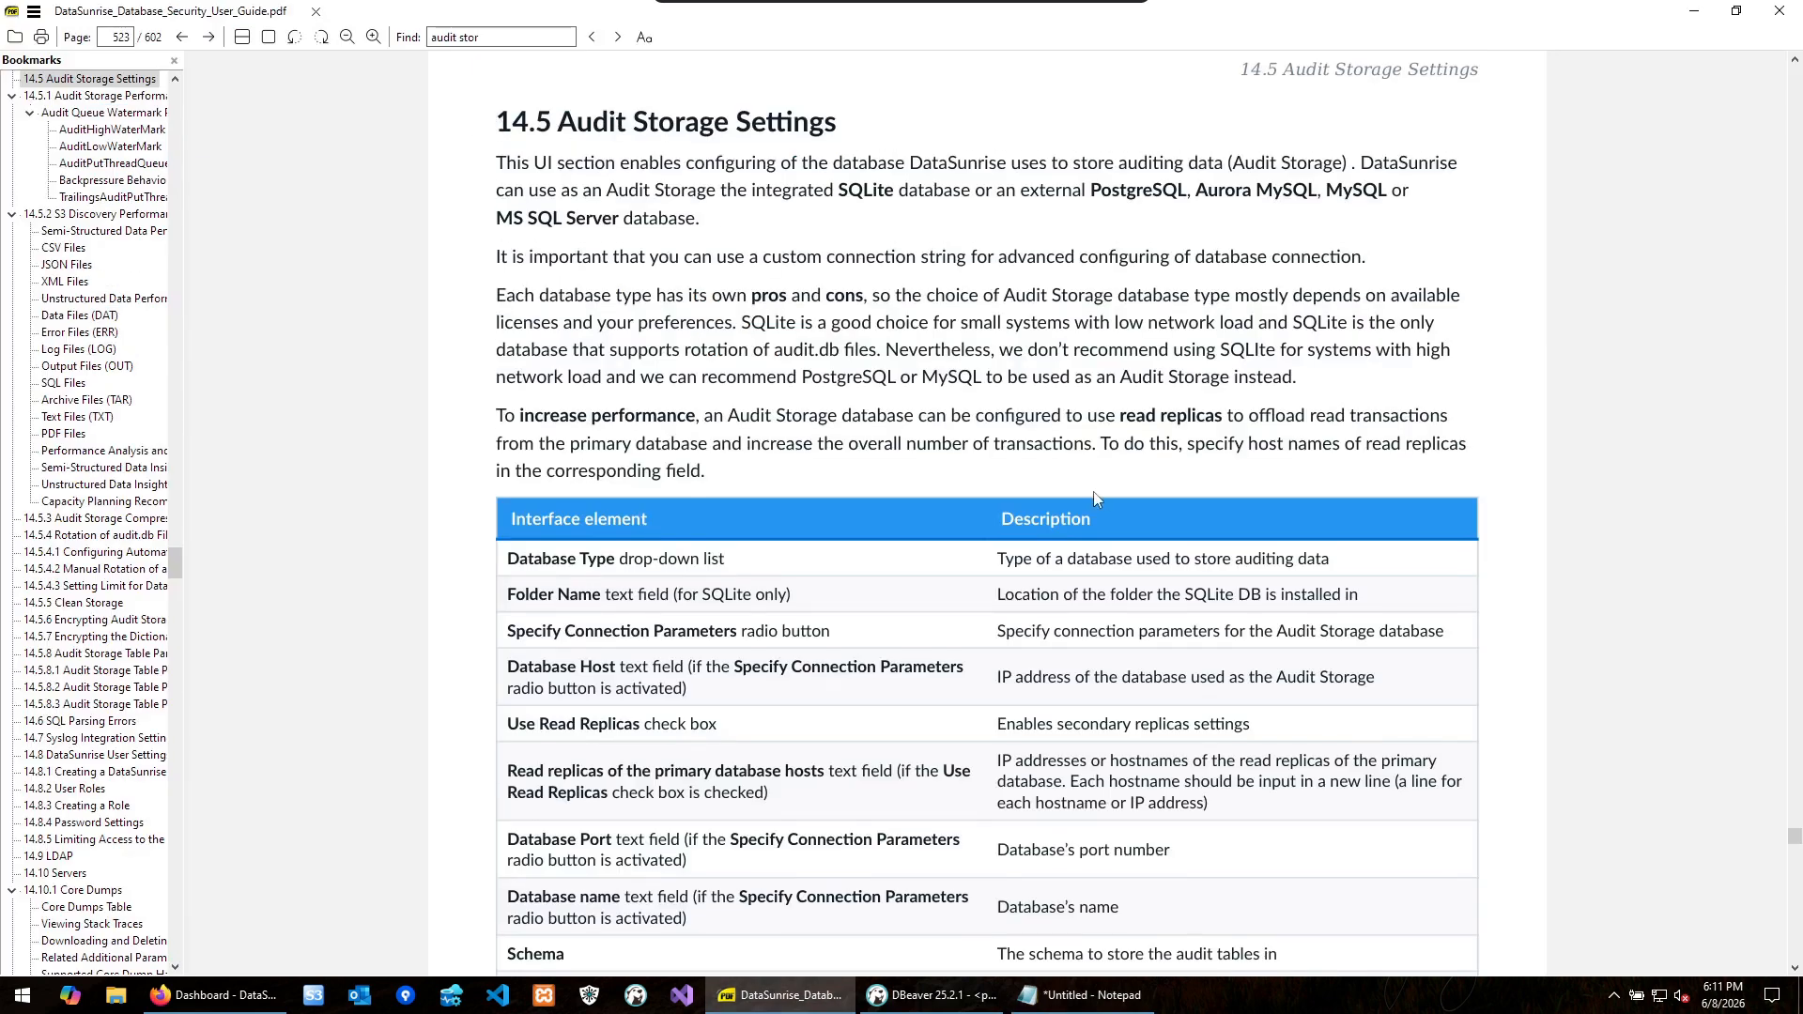
- Read through the interface element table and the Important note of section 14.5 Audit Storage Settings, returning to the section's start
scroll(1089, 493, "down", 3)
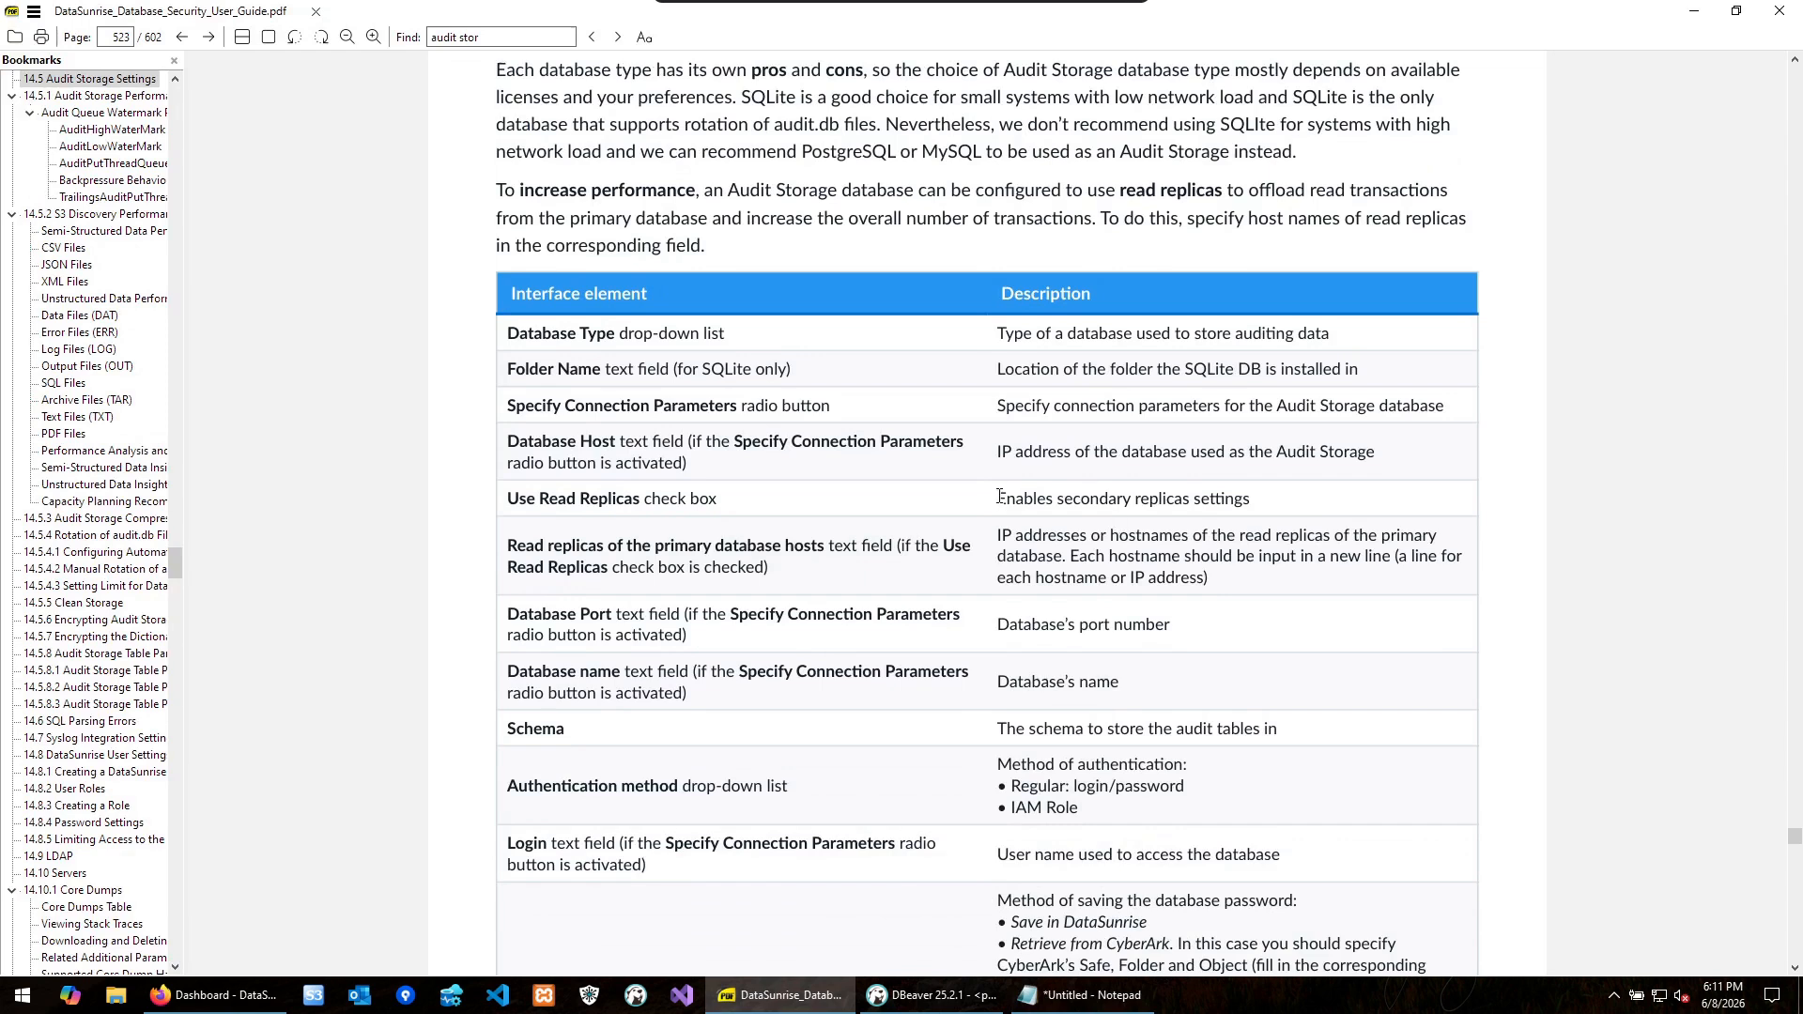
scroll(1000, 495, "down", 8)
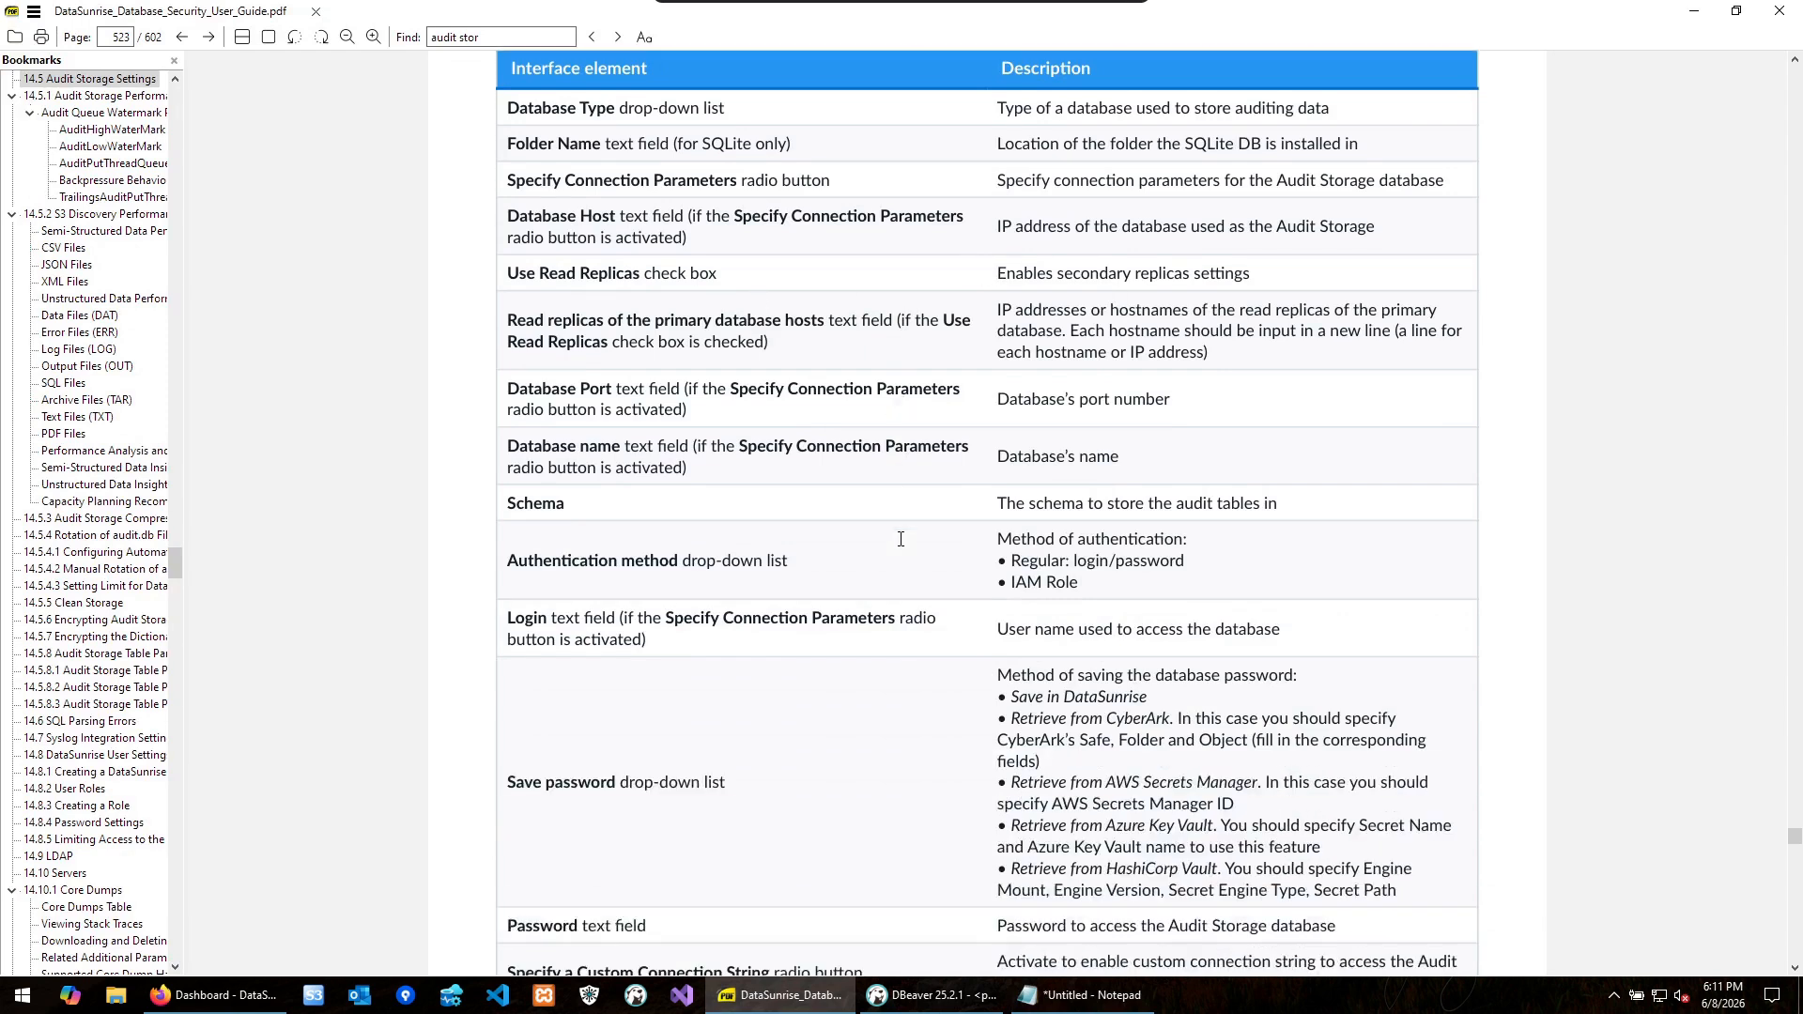
scroll(903, 546, "down", 3)
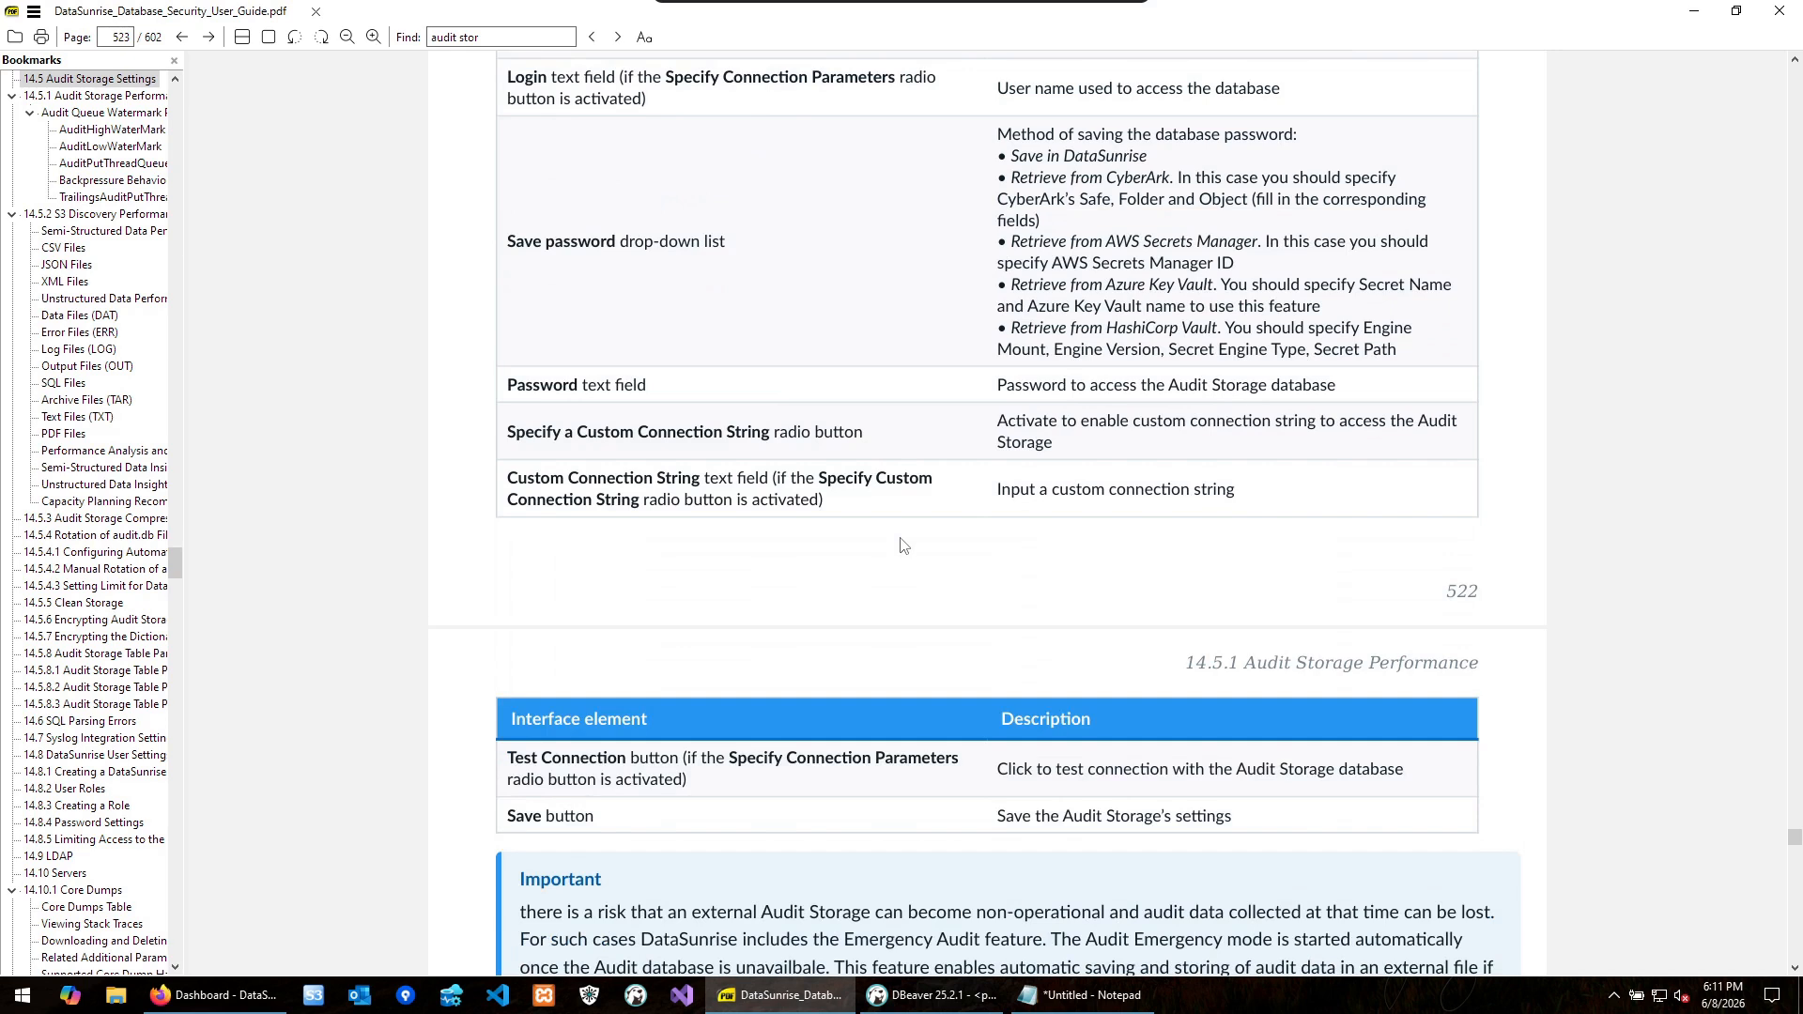
scroll(903, 546, "down", 3)
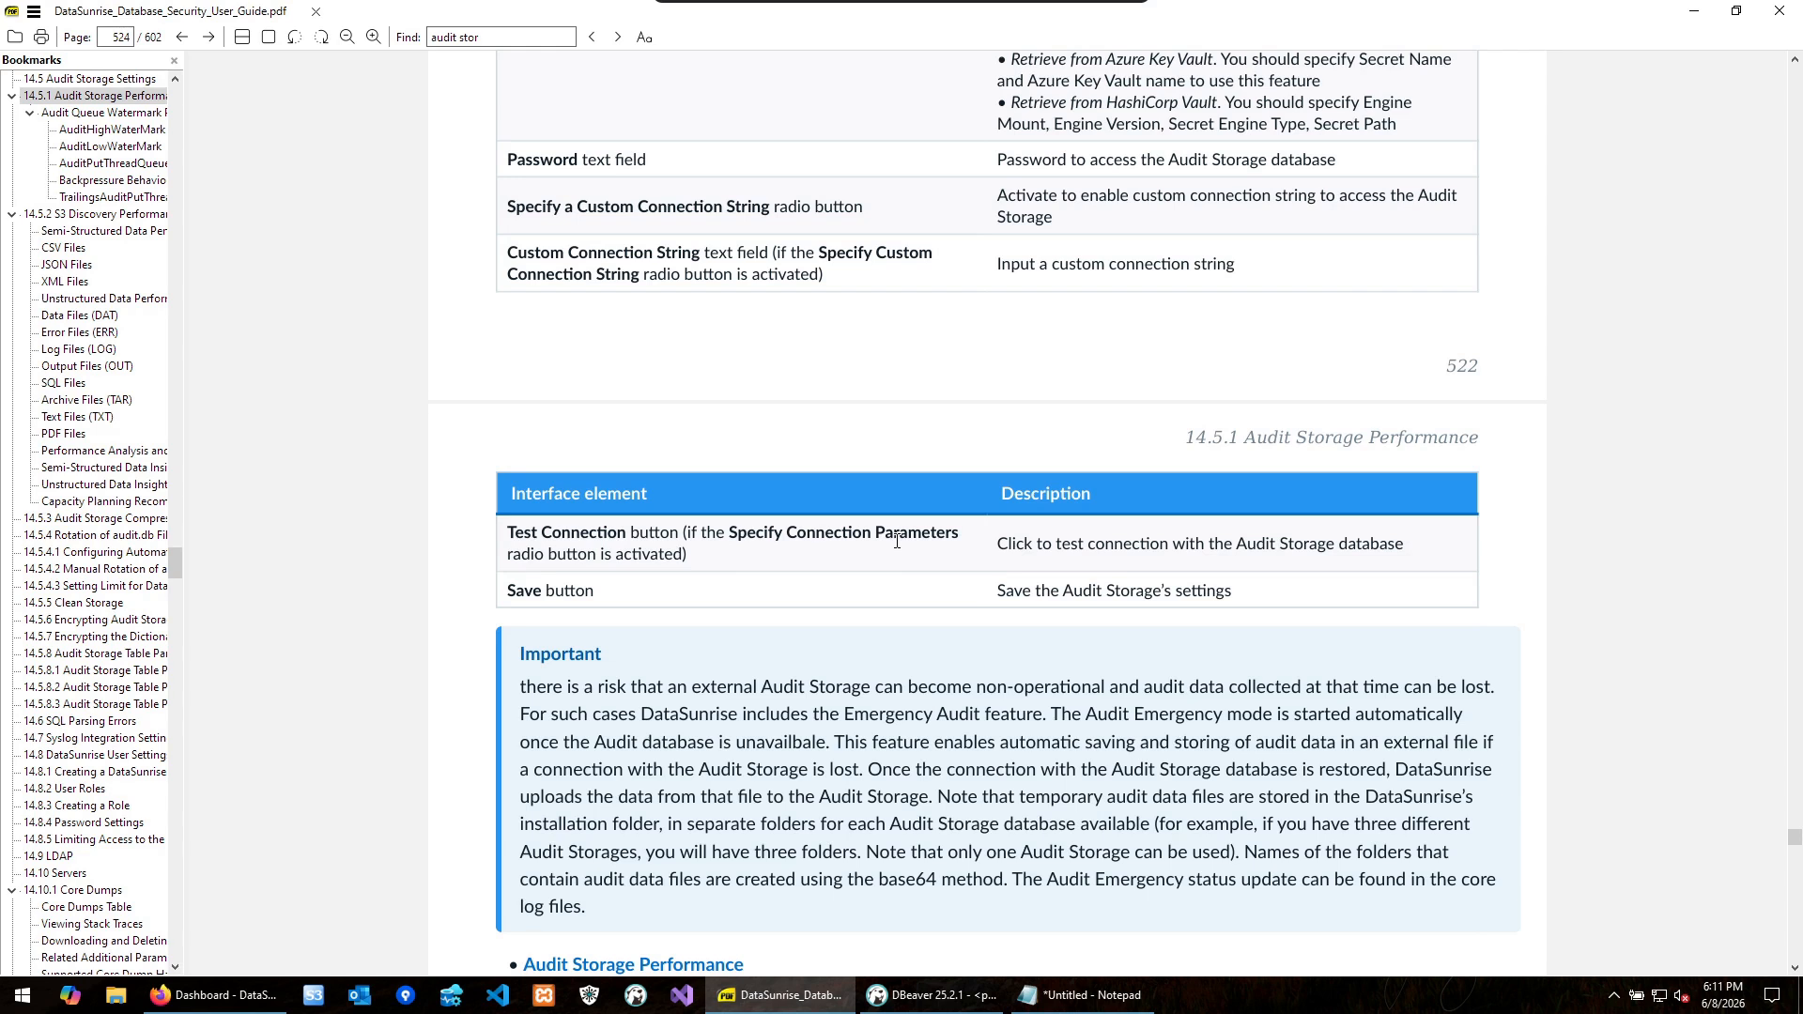
scroll(897, 542, "up", 18)
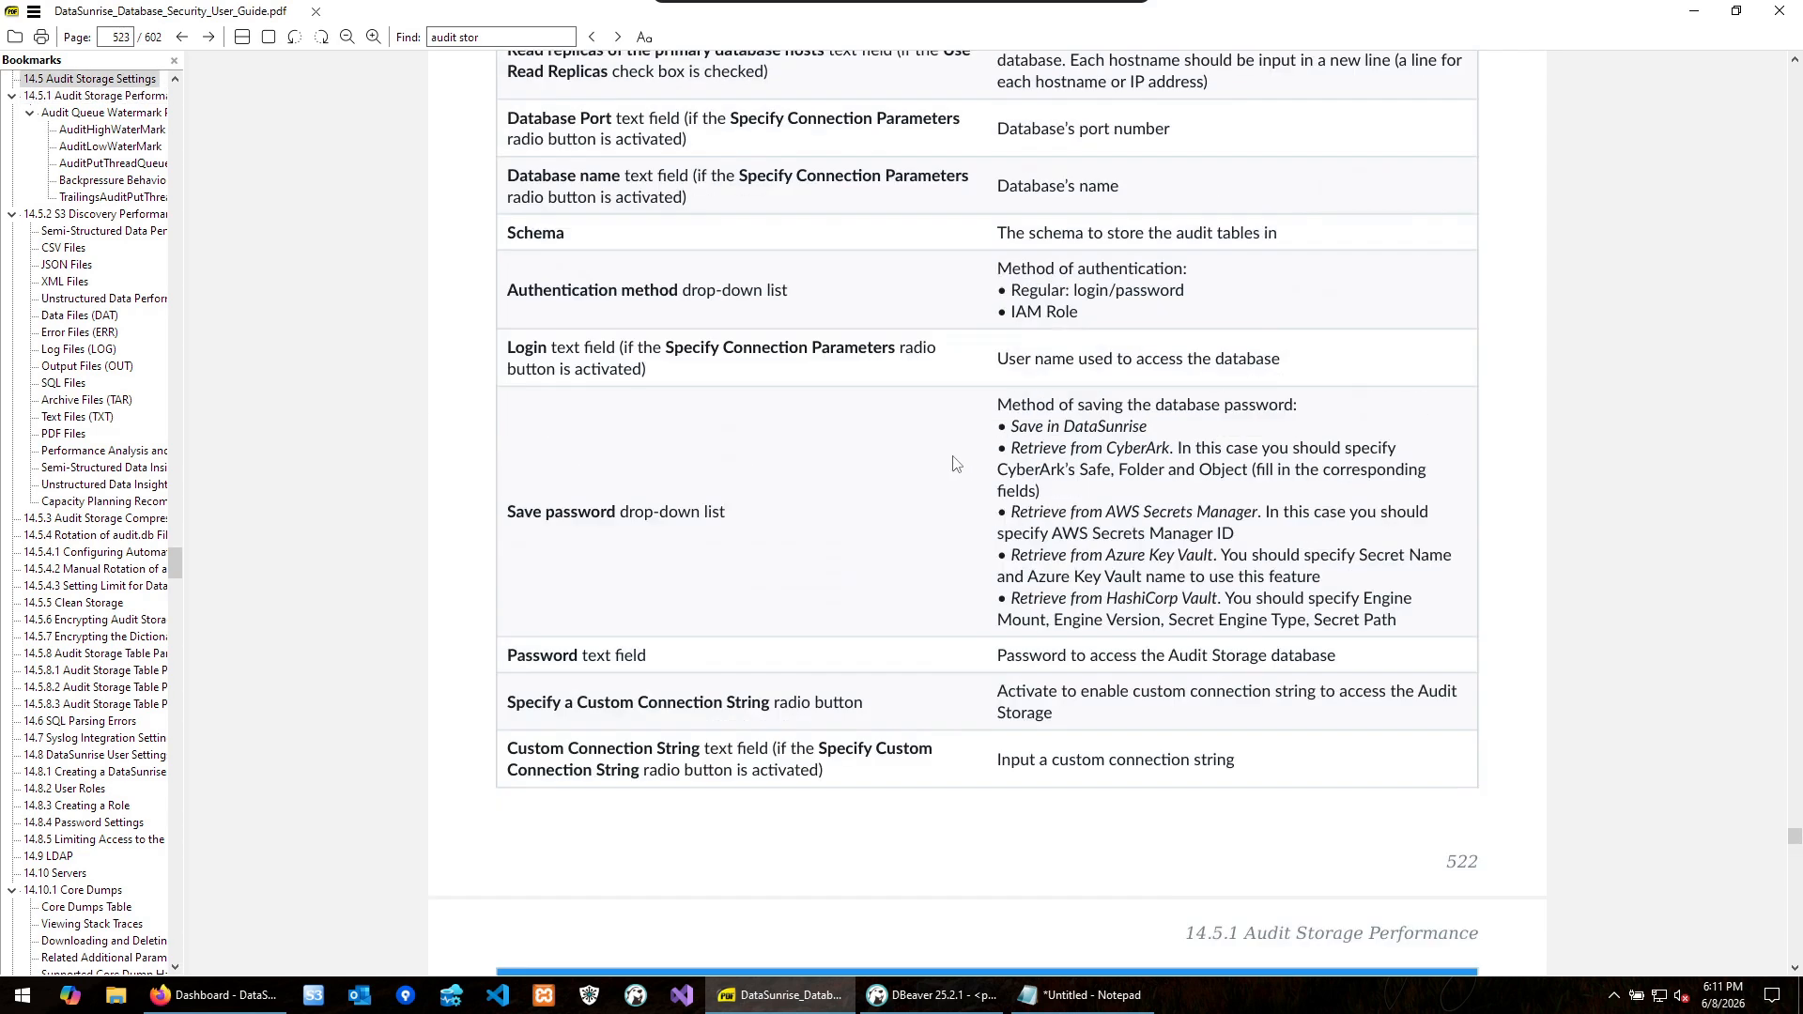
scroll(955, 465, "up", 1)
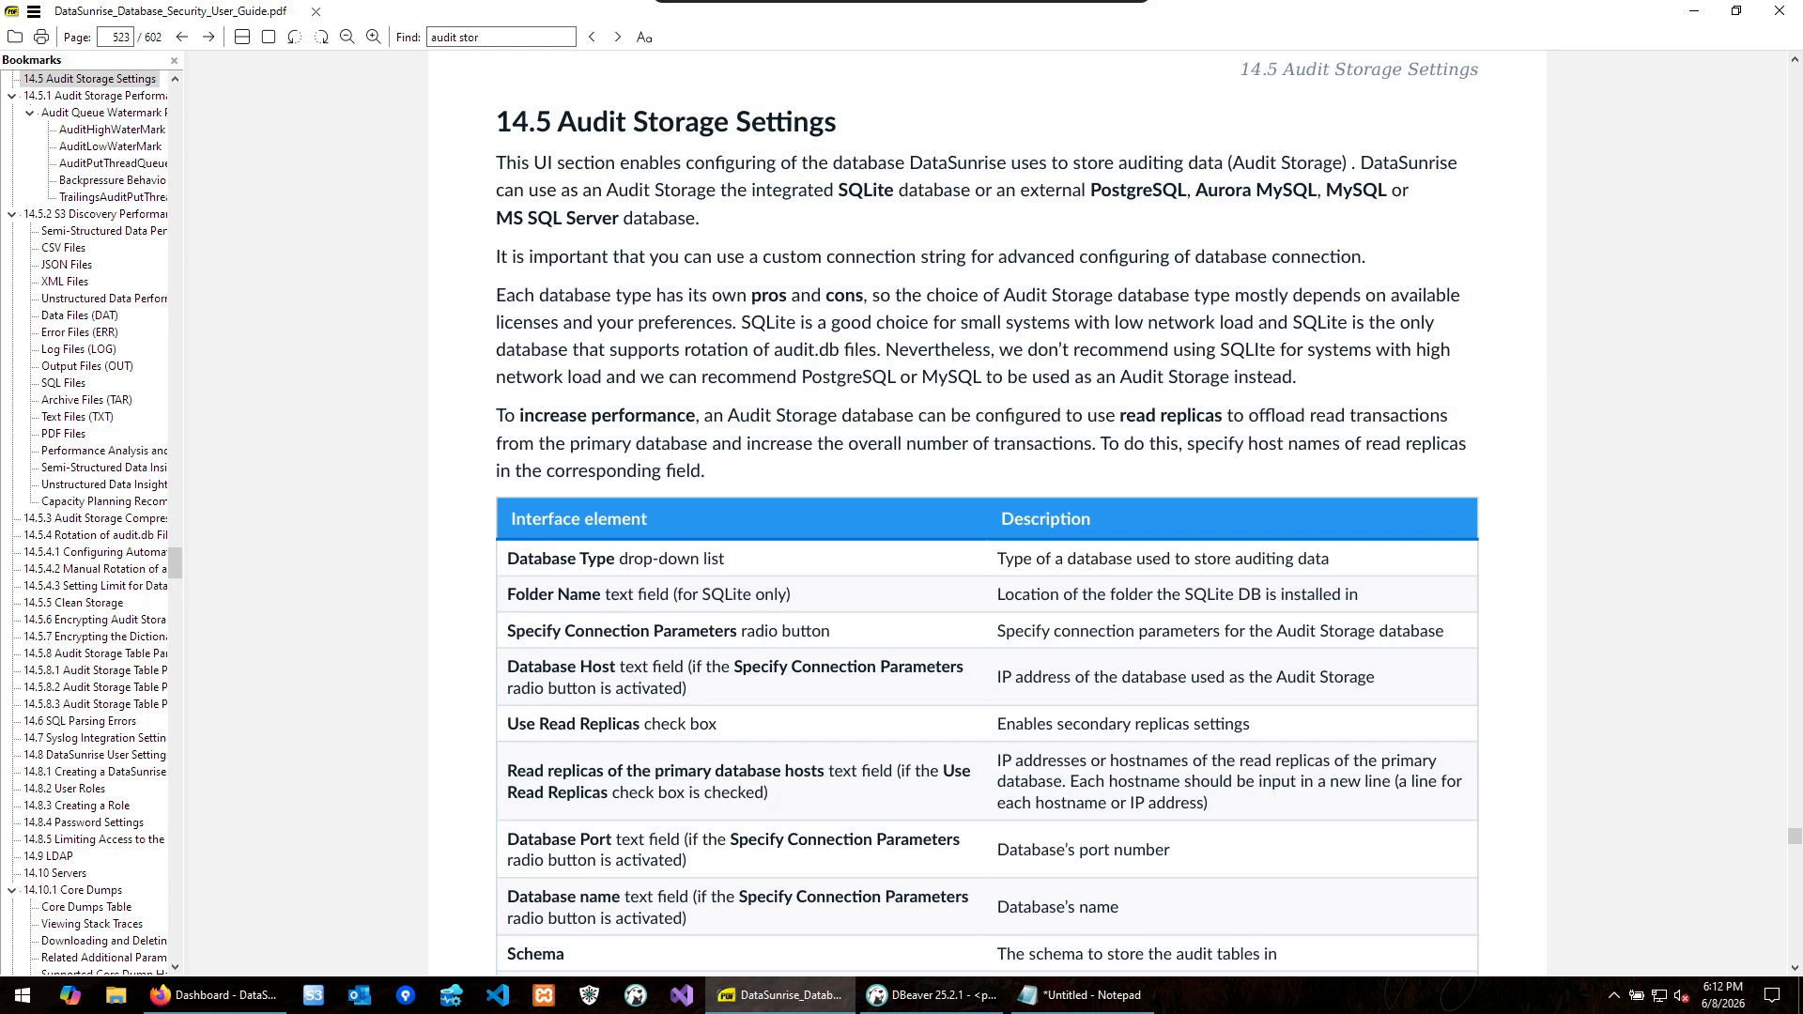
- Copy the title "14.2.5 Advanced Dictionary Operations" from the Notepad notes, search the user guide PDF for it and open that section
left_click(1127, 995)
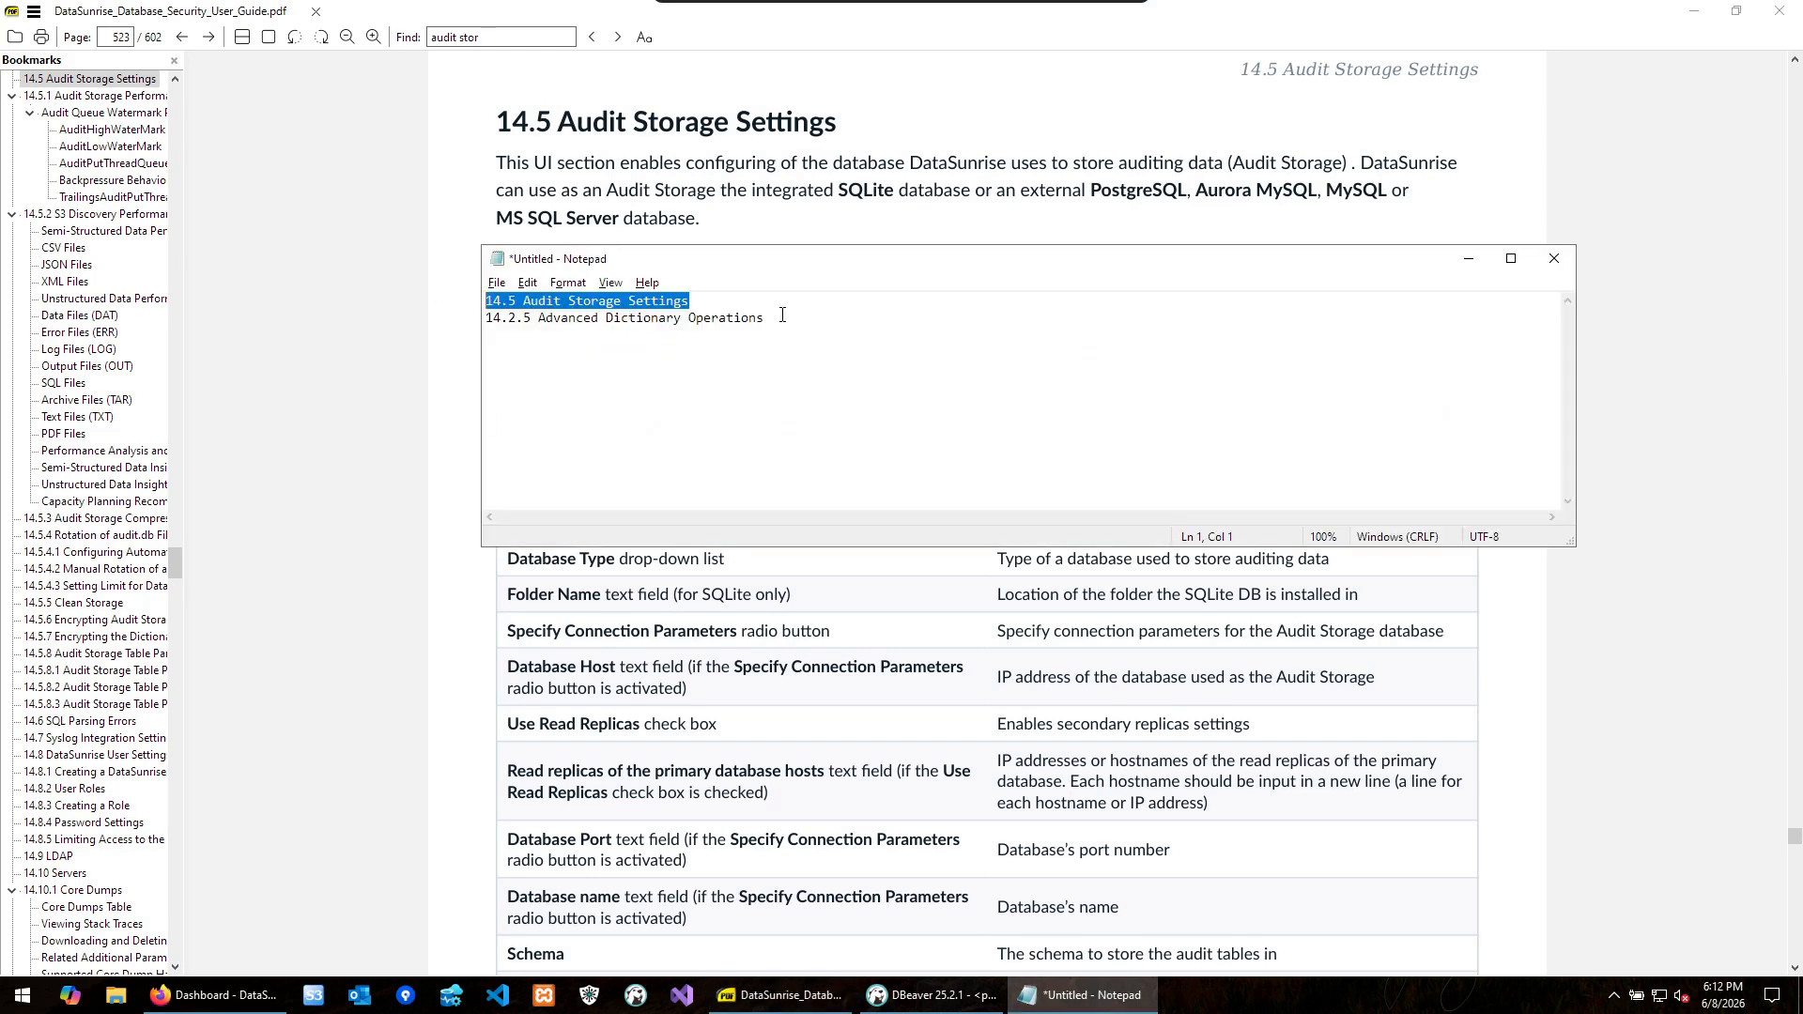
left_click(969, 329)
key("shift+Home")
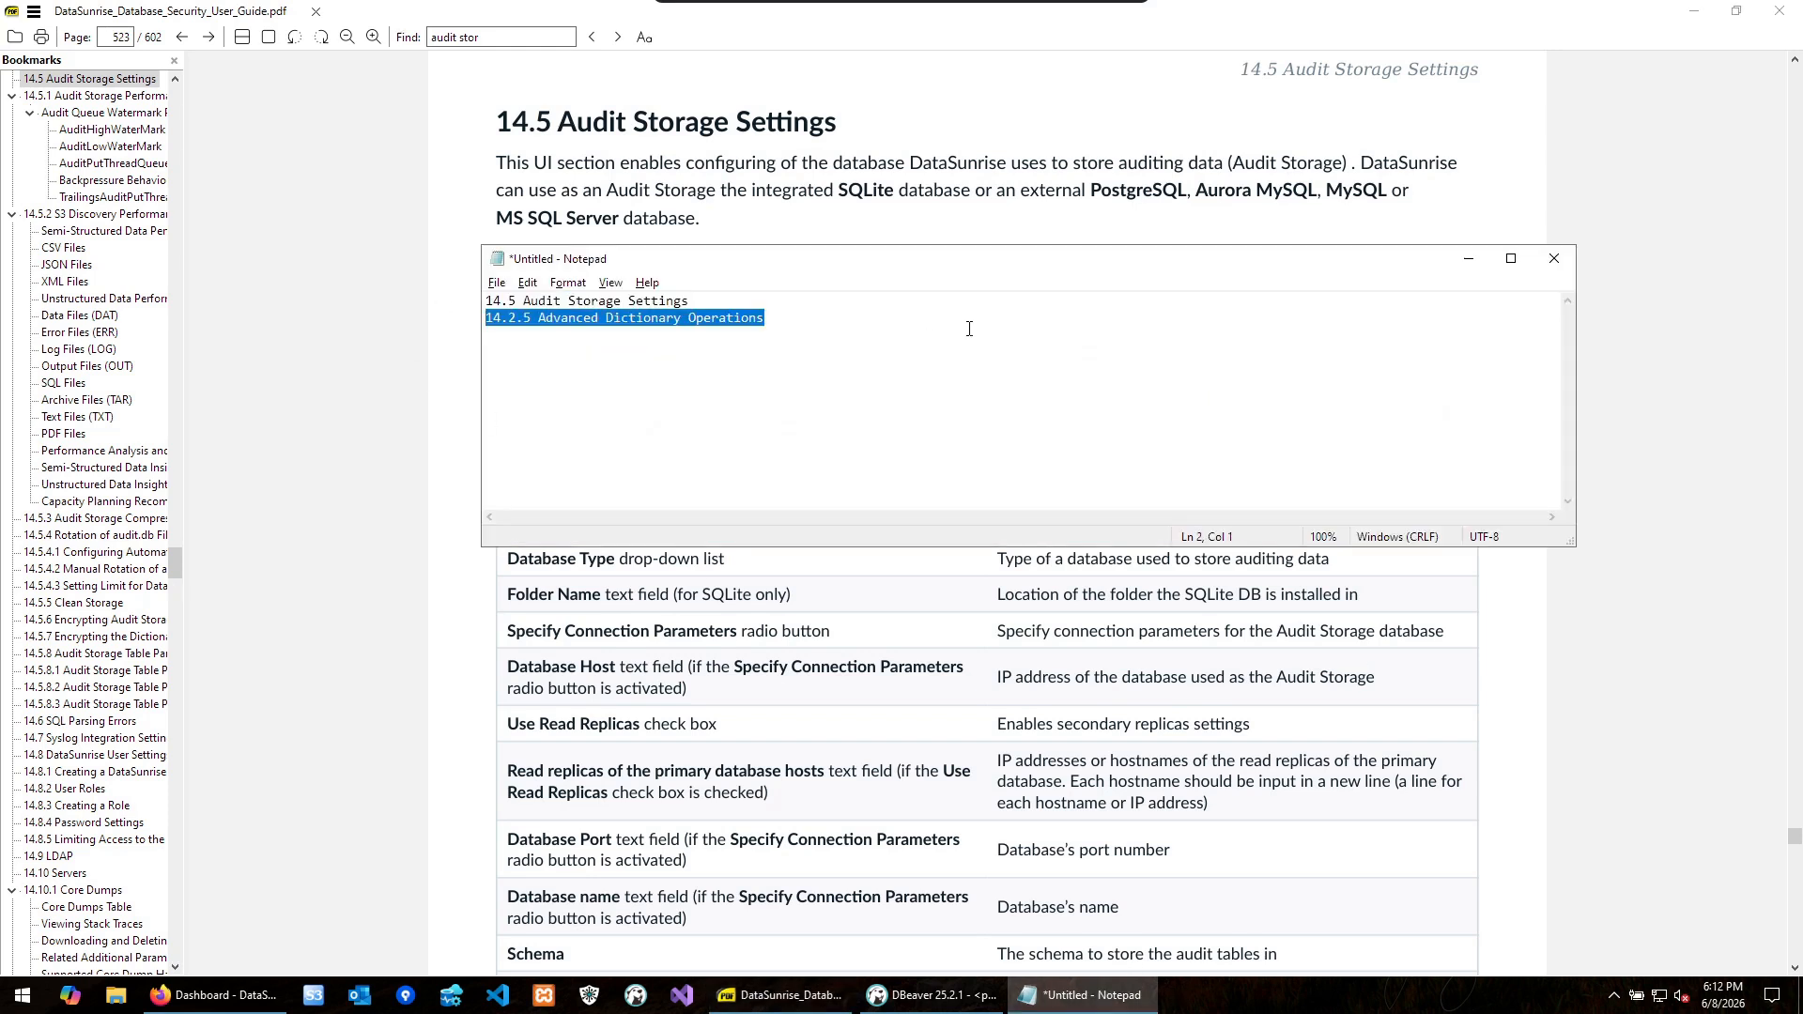
left_click(777, 183)
key("ctrl+f")
key("ctrl+v")
key("Return")
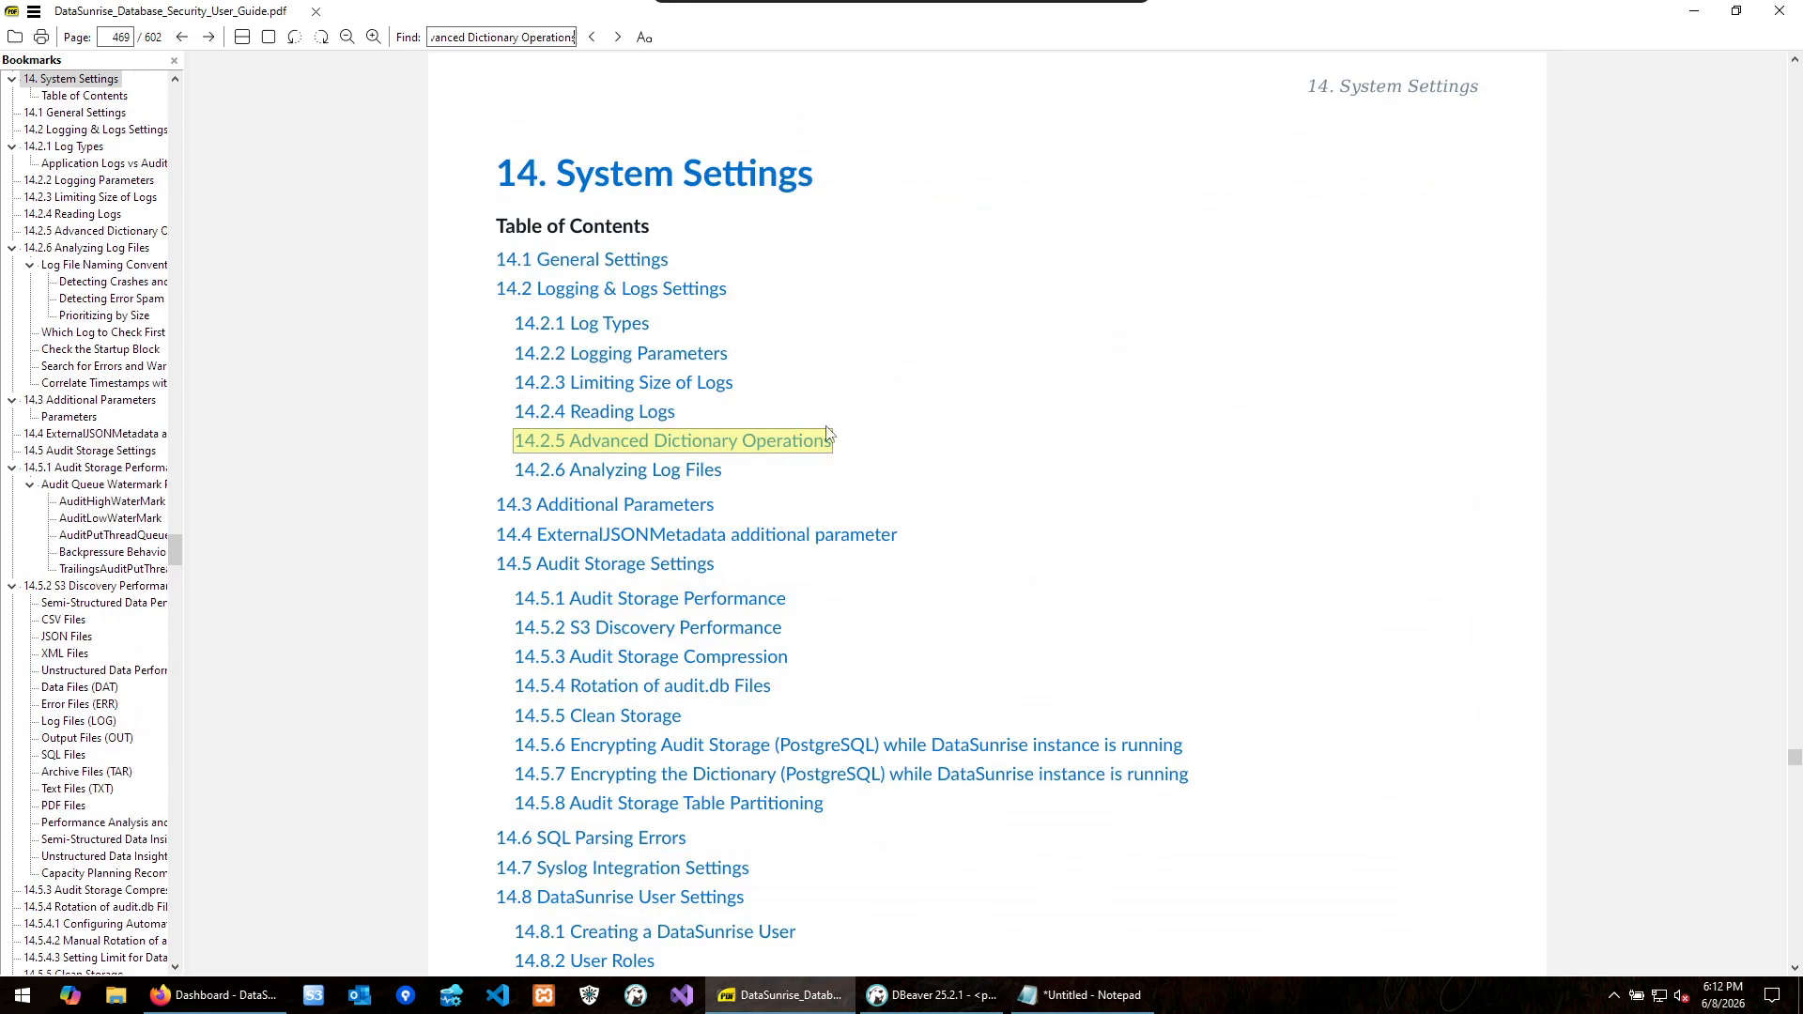
left_click(700, 444)
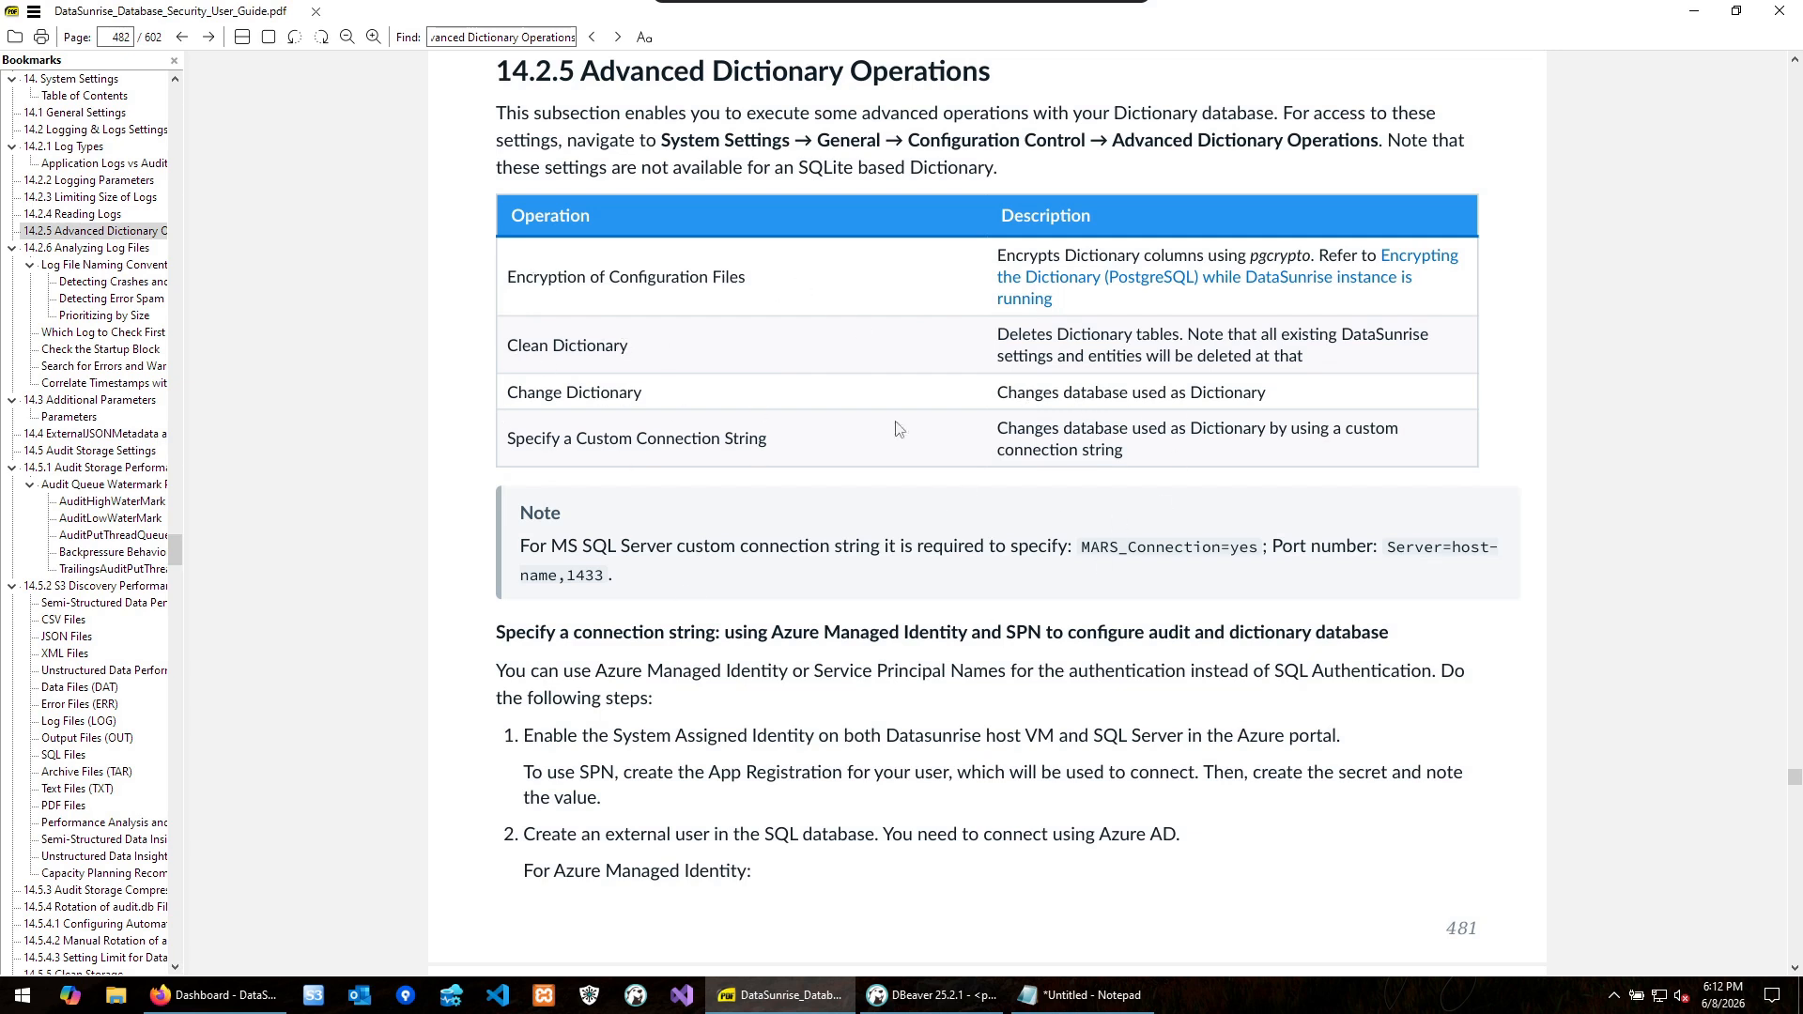
- Review the dictionary operations and connection string notes in section 14.2.5, and switch back to the DataSunrise dashboard in the browser
scroll(899, 400, "down", 1)
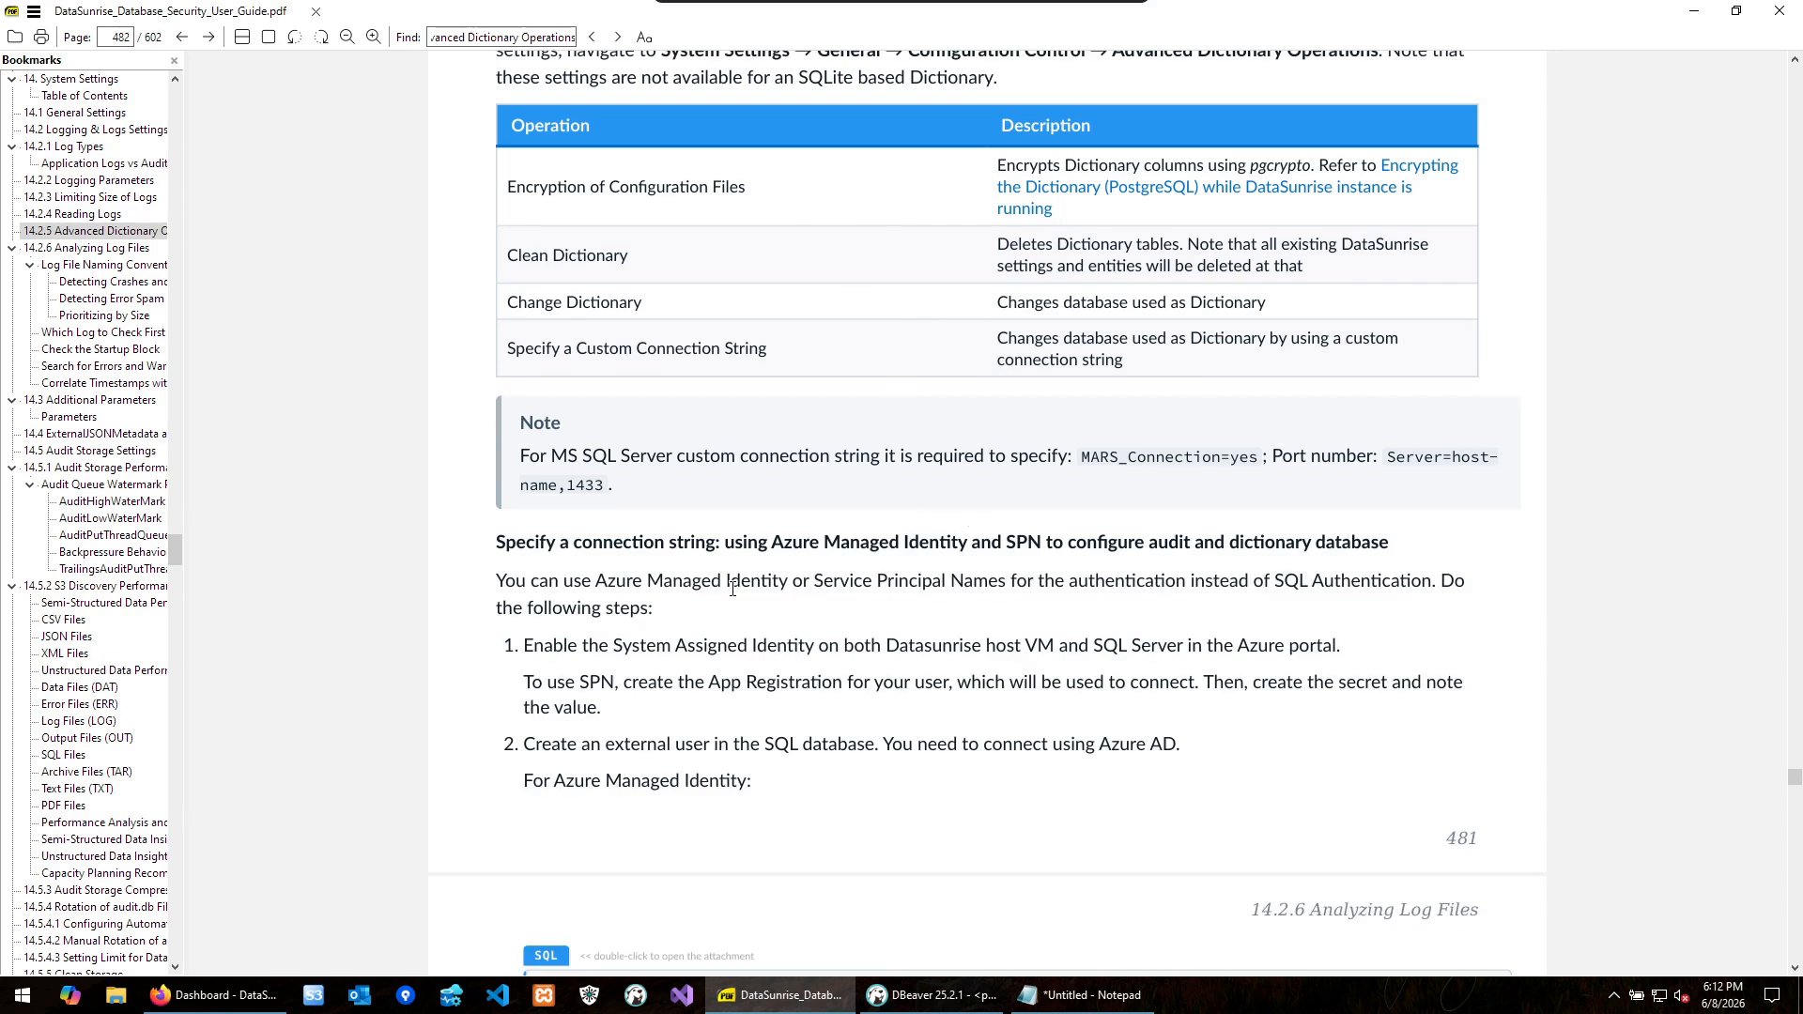
scroll(951, 496, "up", 1)
left_click(240, 1001)
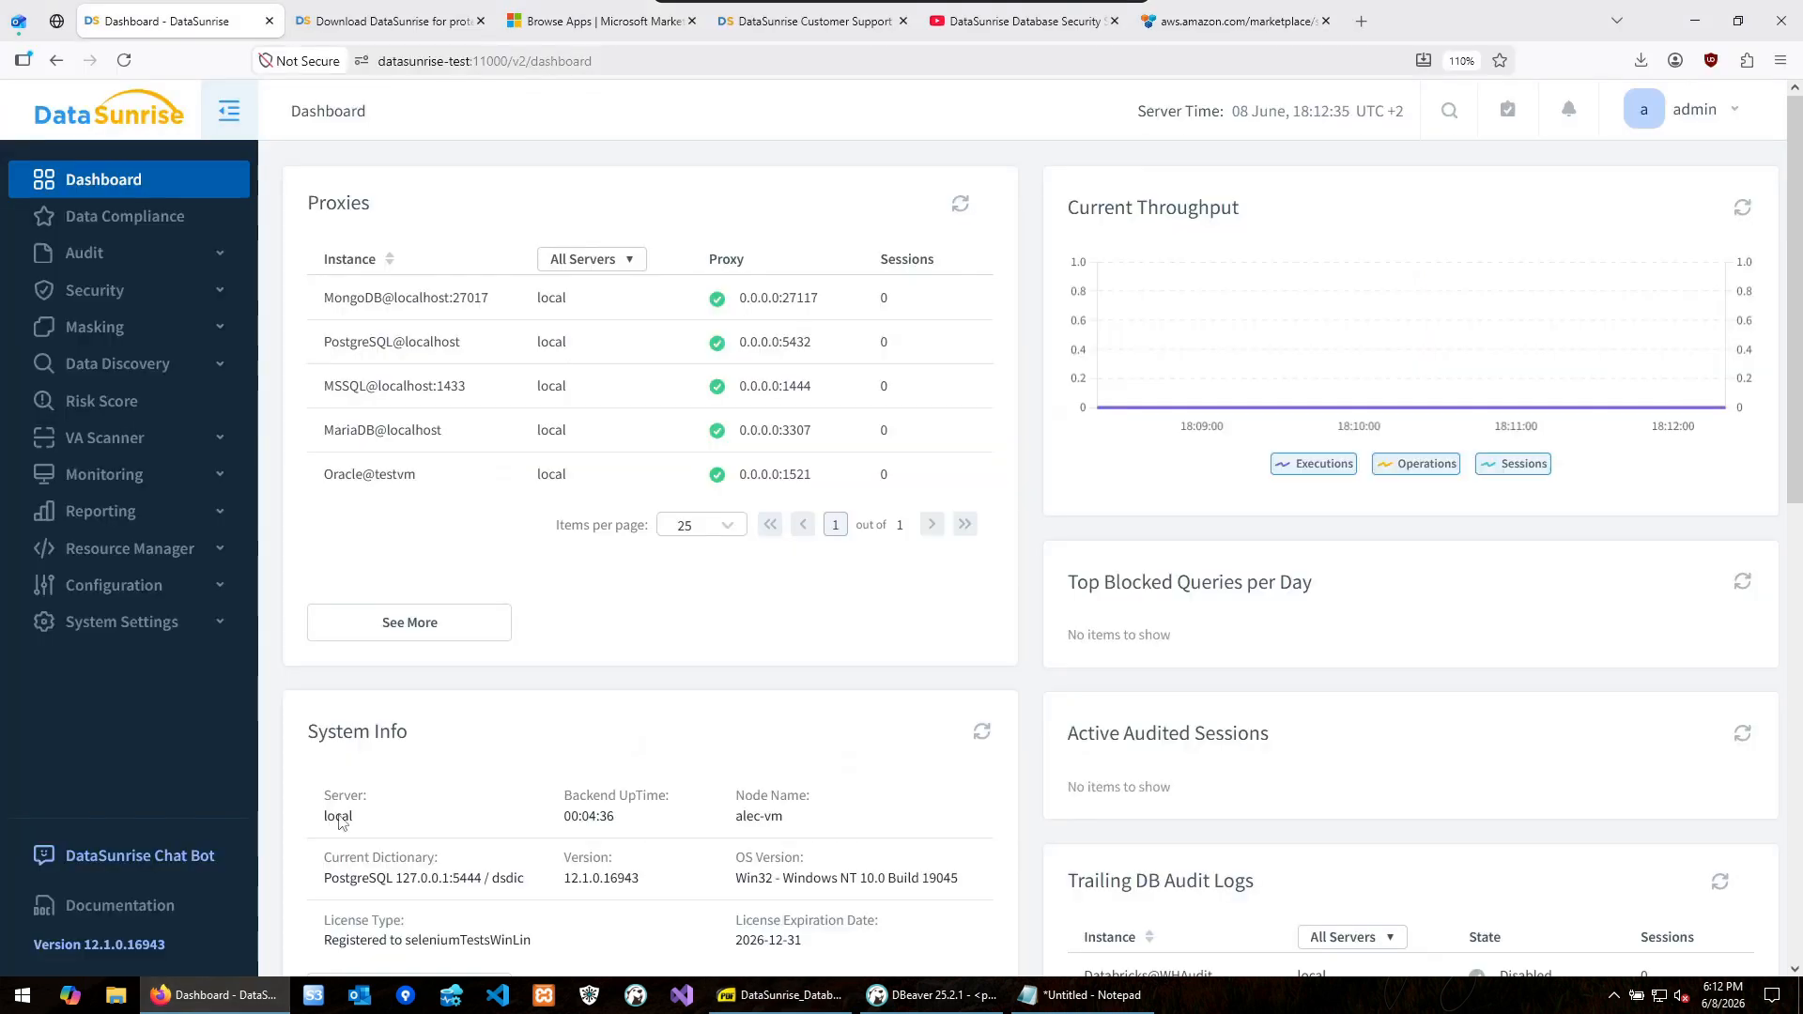